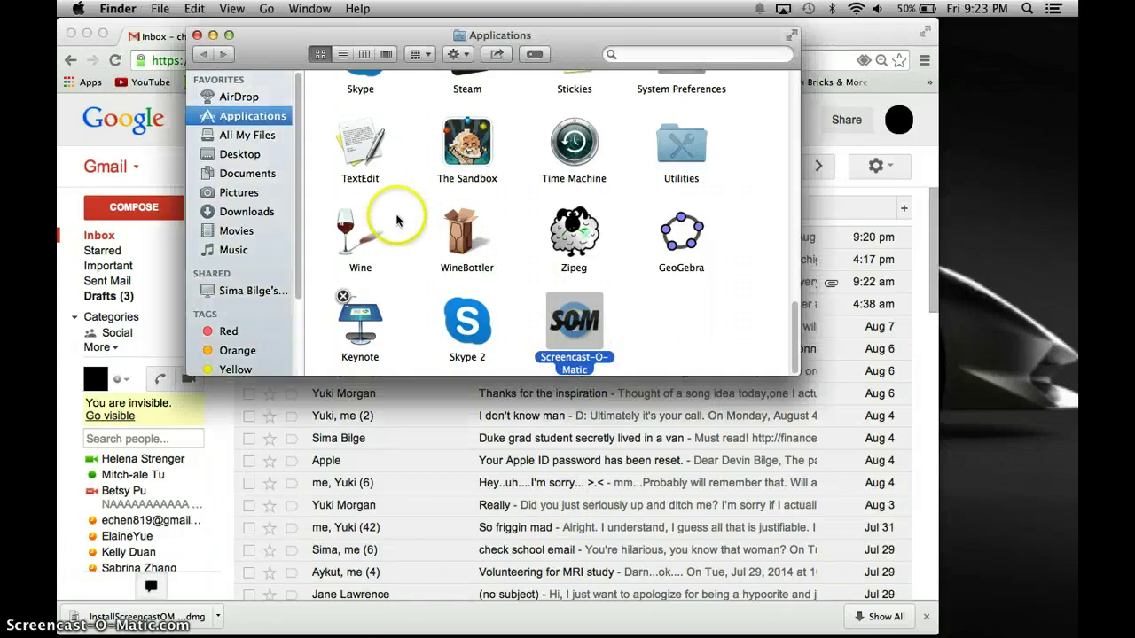
Close the Applications folder window and open a new Google Chrome tab.
key("super+w")
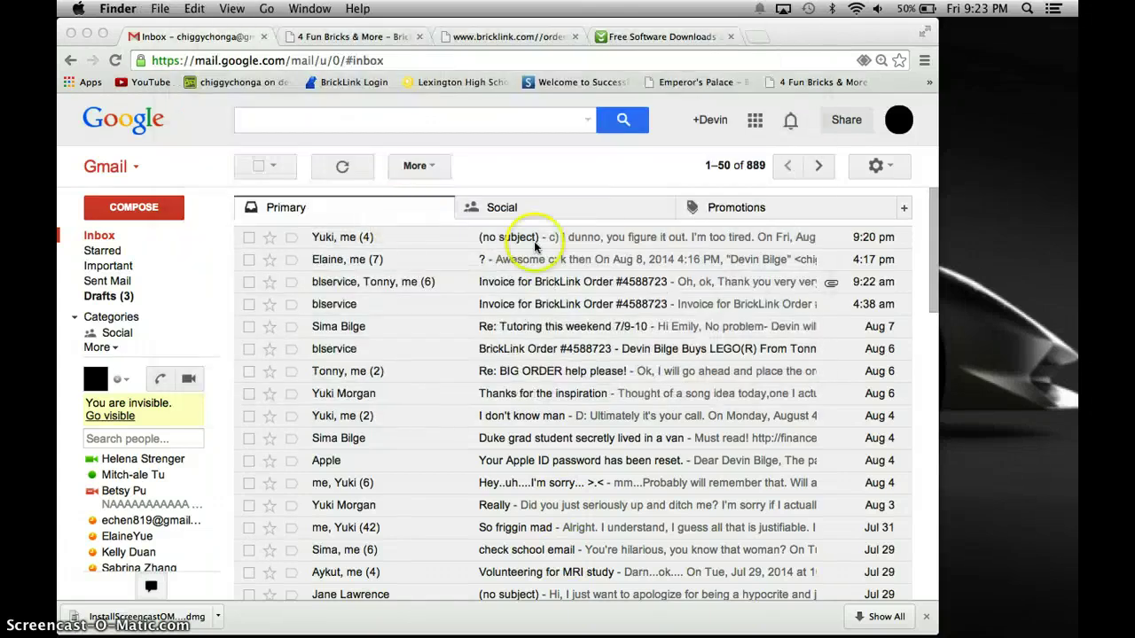
left_click(631, 142)
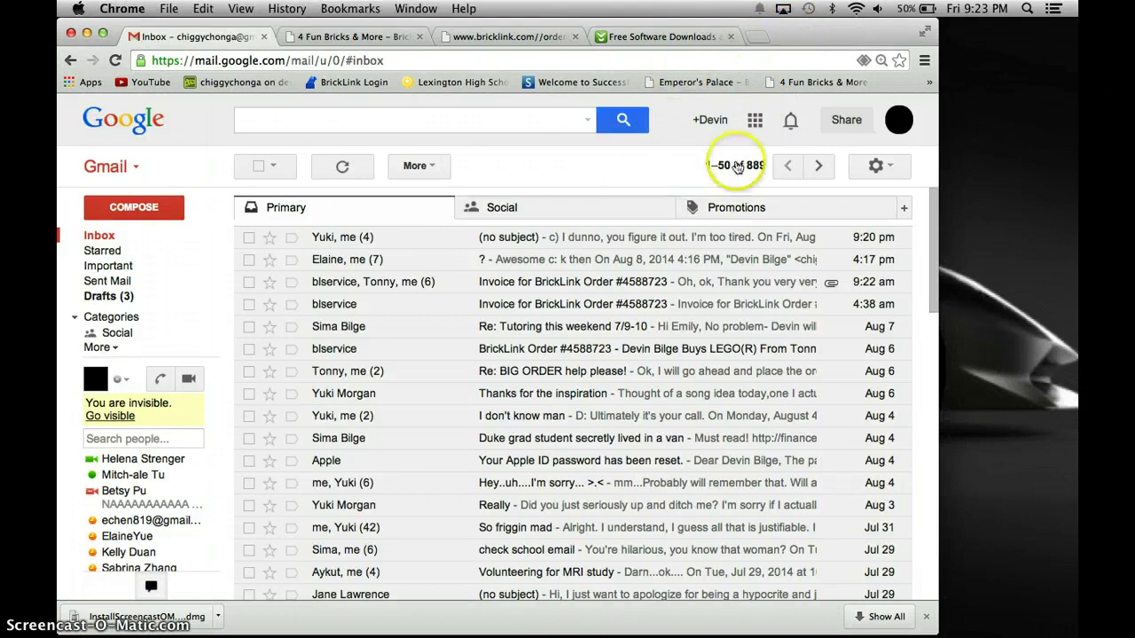
key("super+t")
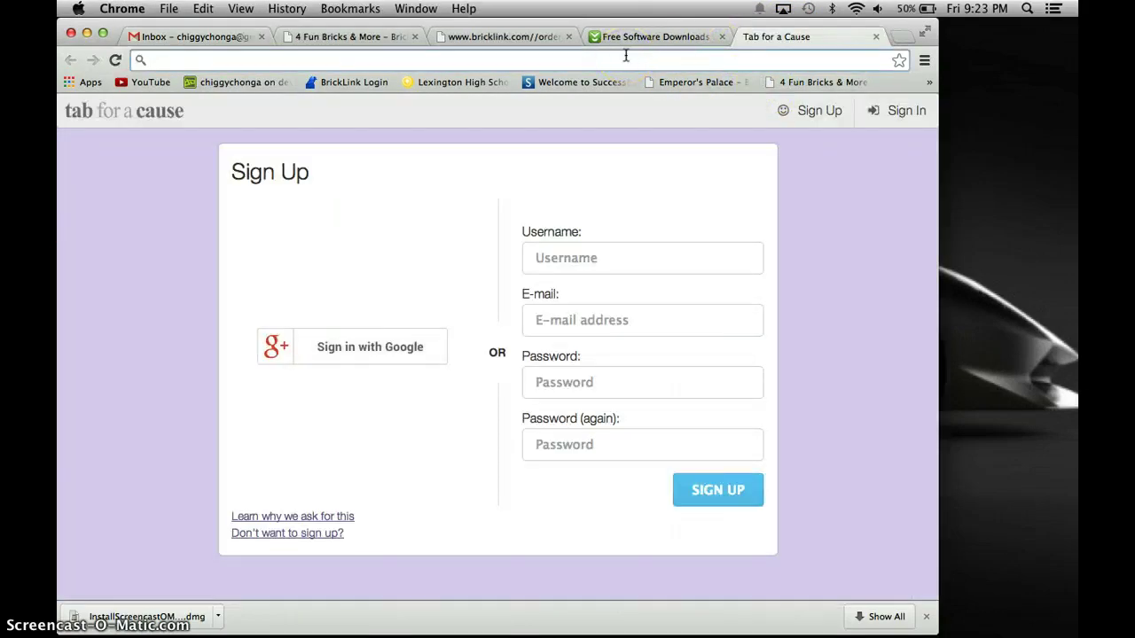
Go to lego.com and search for the LEGO Digital Designer download page.
type("lego.co")
key("Return")
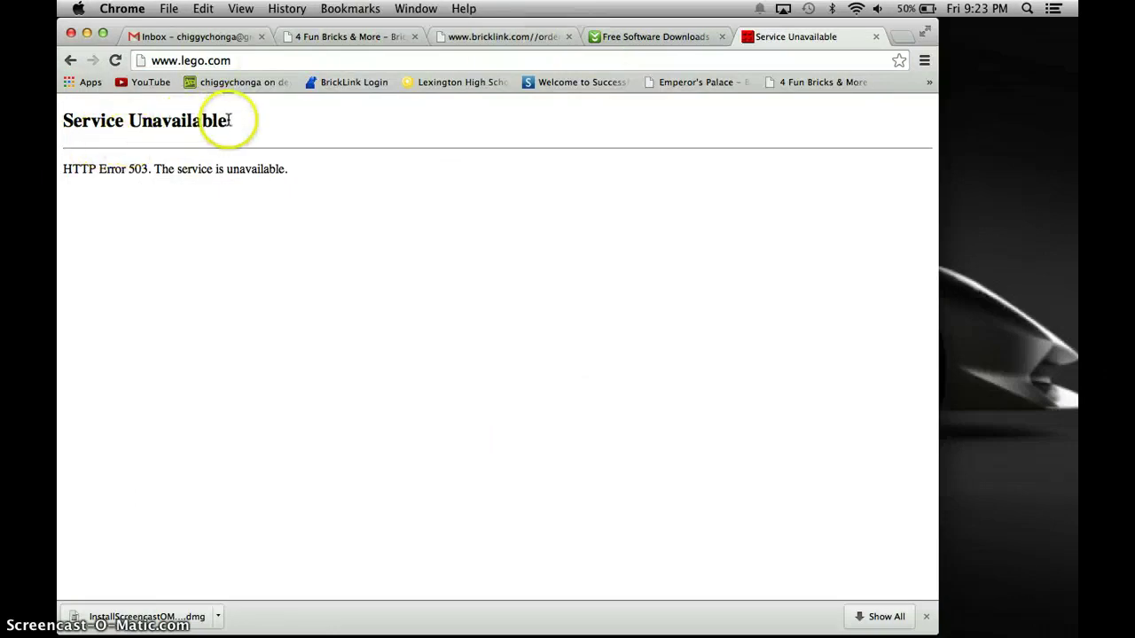
left_click(657, 60)
type("lego")
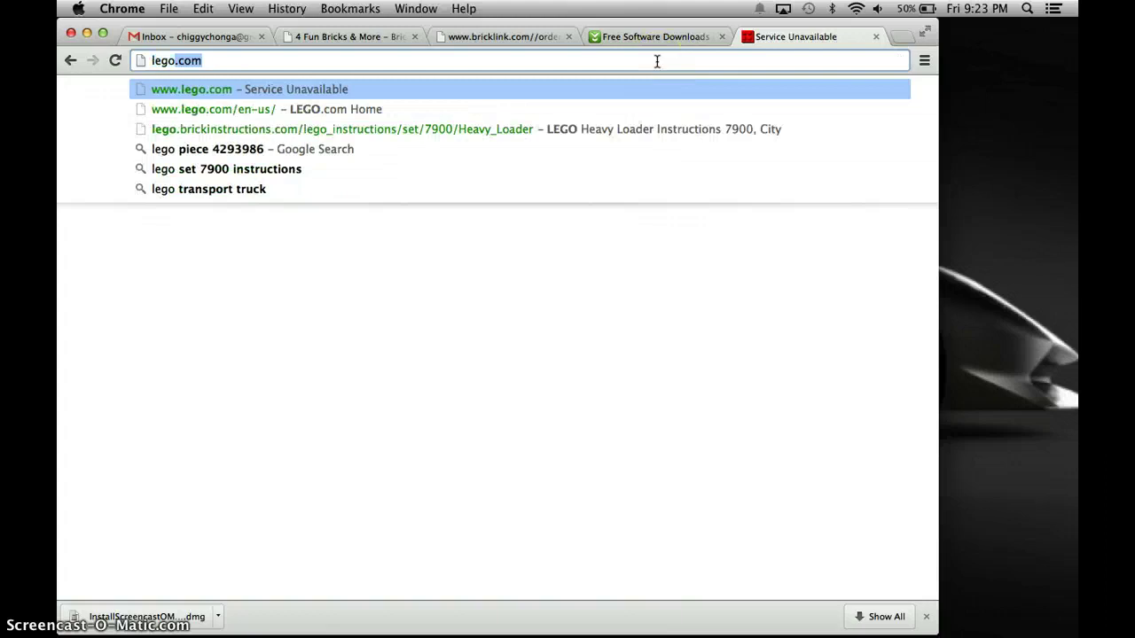
key("BackSpace")
key("BackSpace")
key("BackSpace")
key("BackSpace")
key("BackSpace")
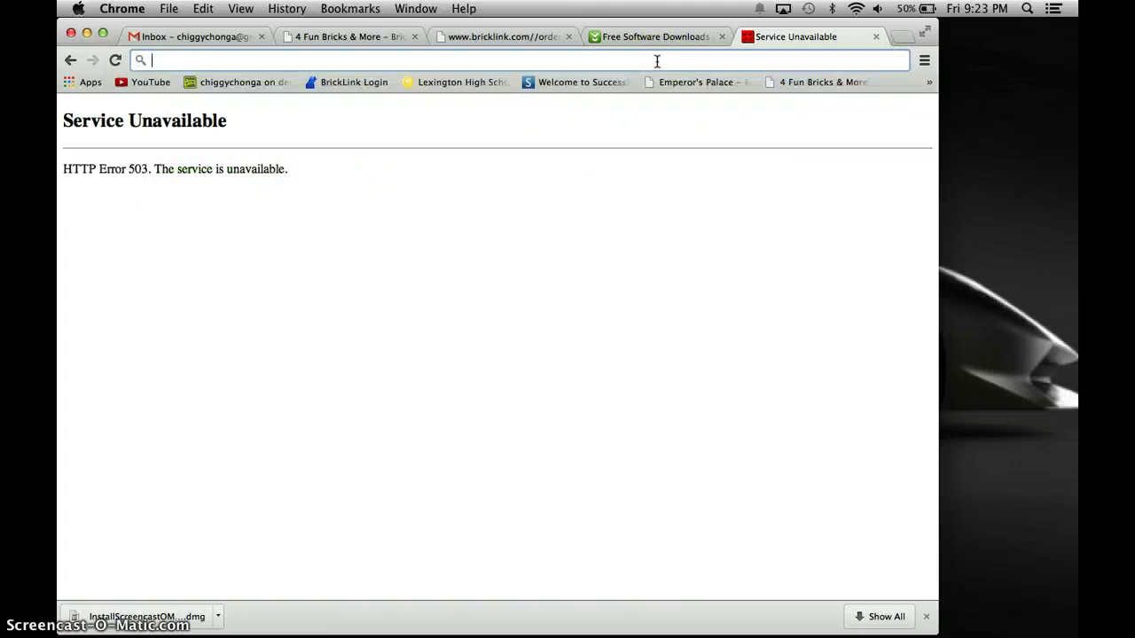
type("download")
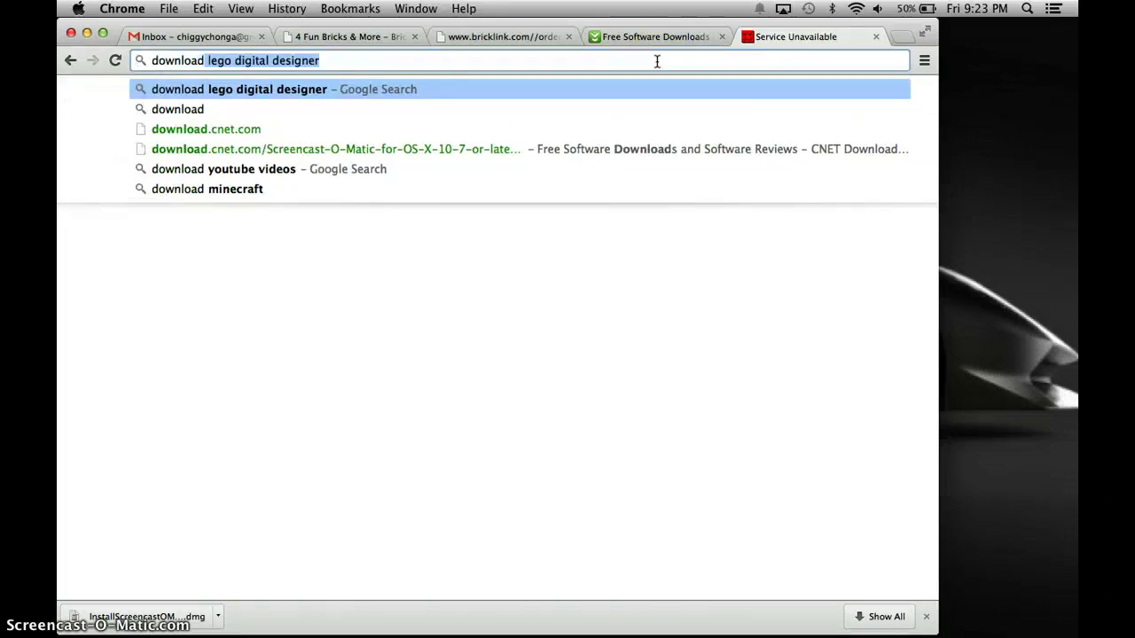
key("Return")
left_click(296, 225)
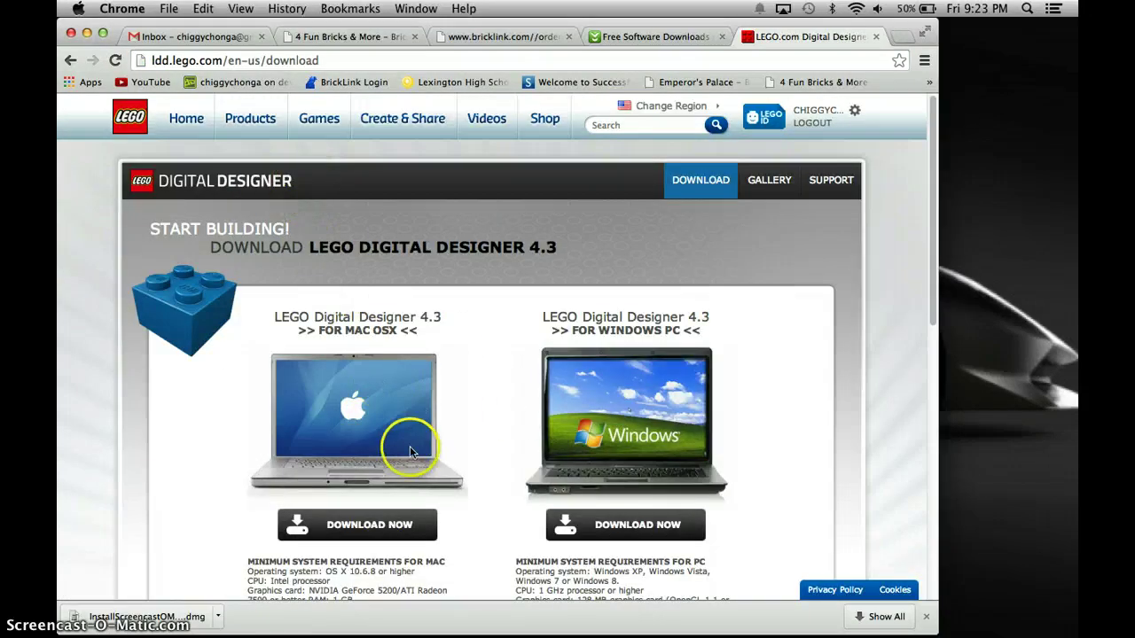
Start the Windows PC download of LEGO Digital Designer 4.3.
scroll(522, 410, "down", 1)
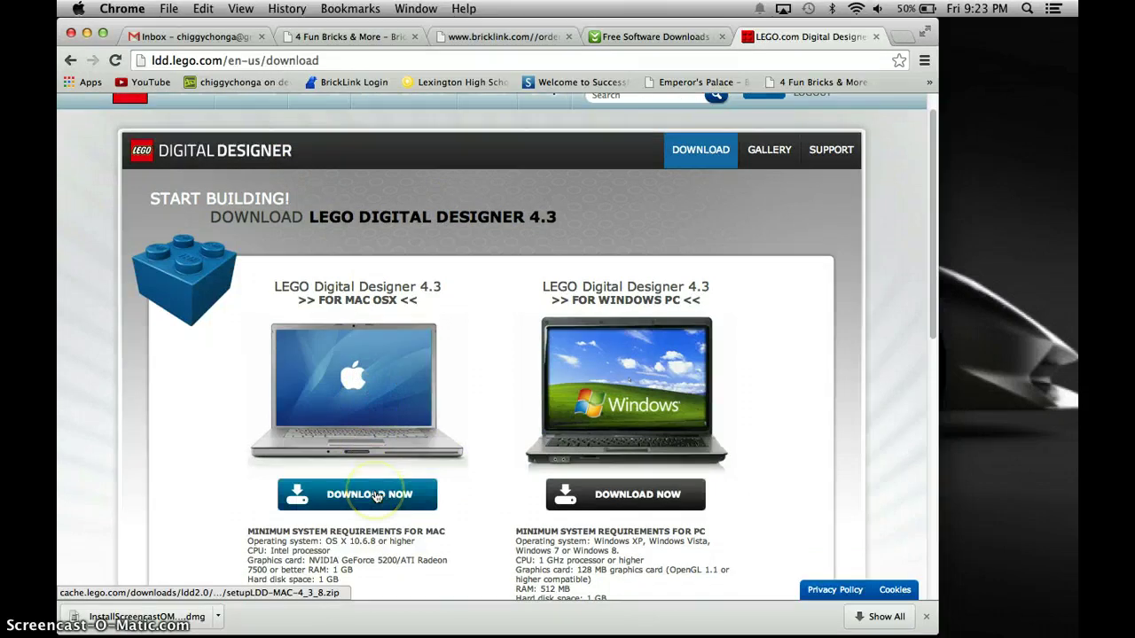
left_click(630, 494)
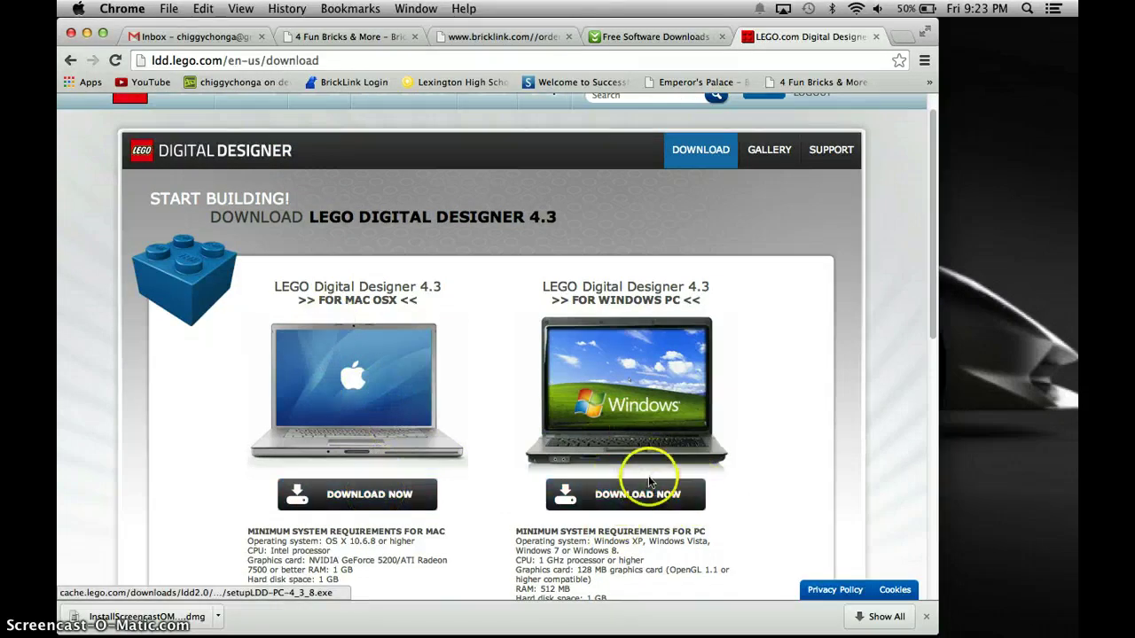
scroll(479, 495, "down", 3)
scroll(476, 498, "up", 2)
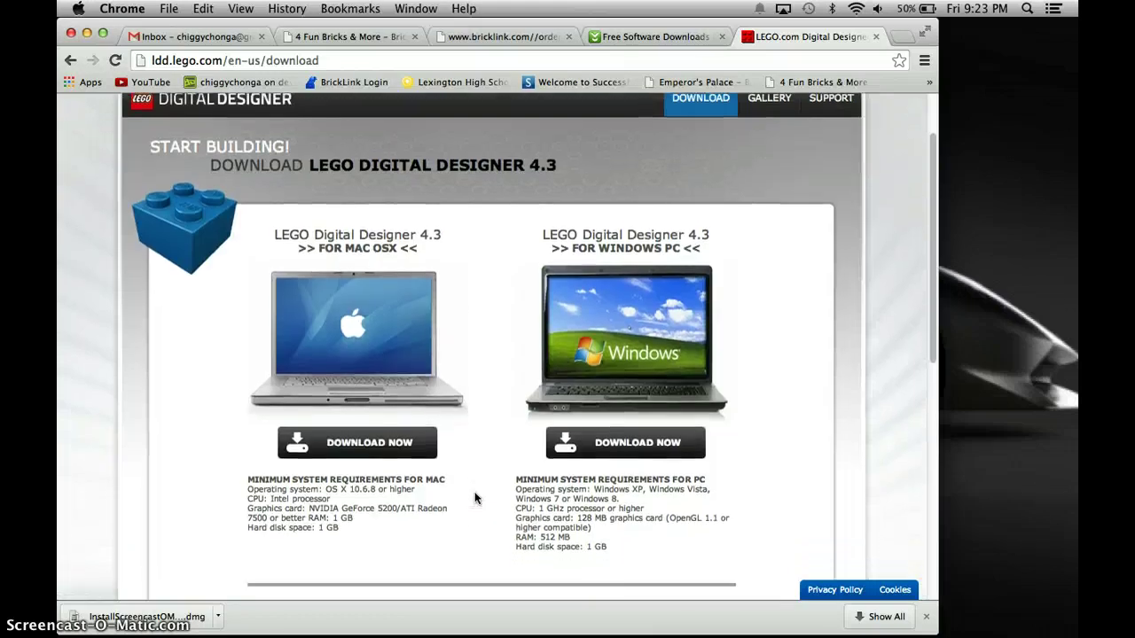
scroll(476, 498, "down", 5)
scroll(476, 499, "up", 4)
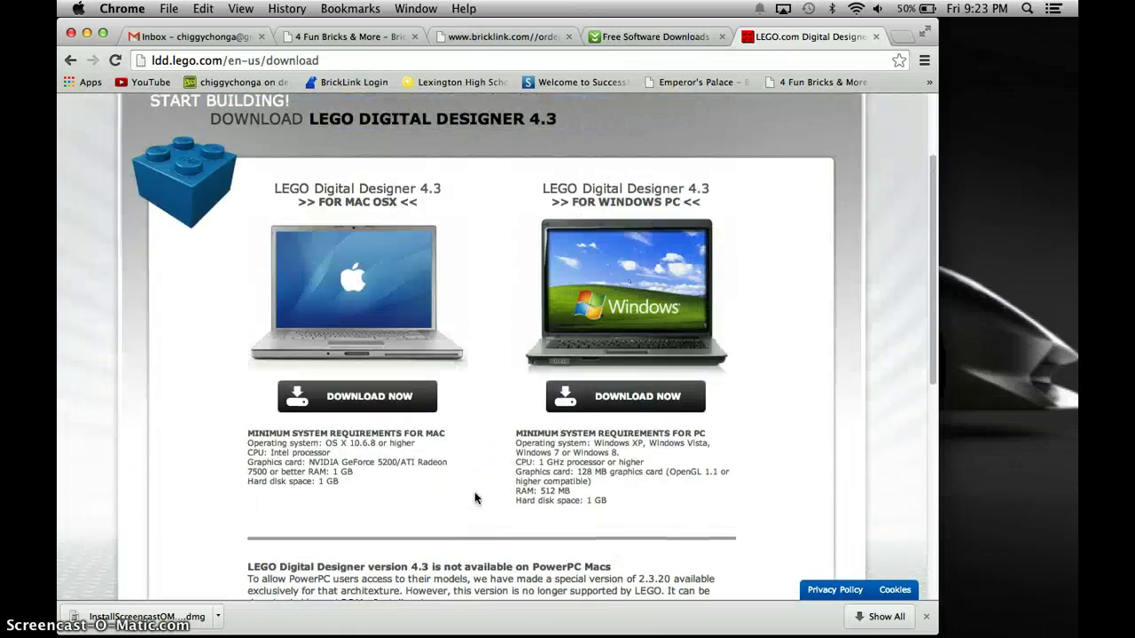
scroll(843, 238, "up", 3)
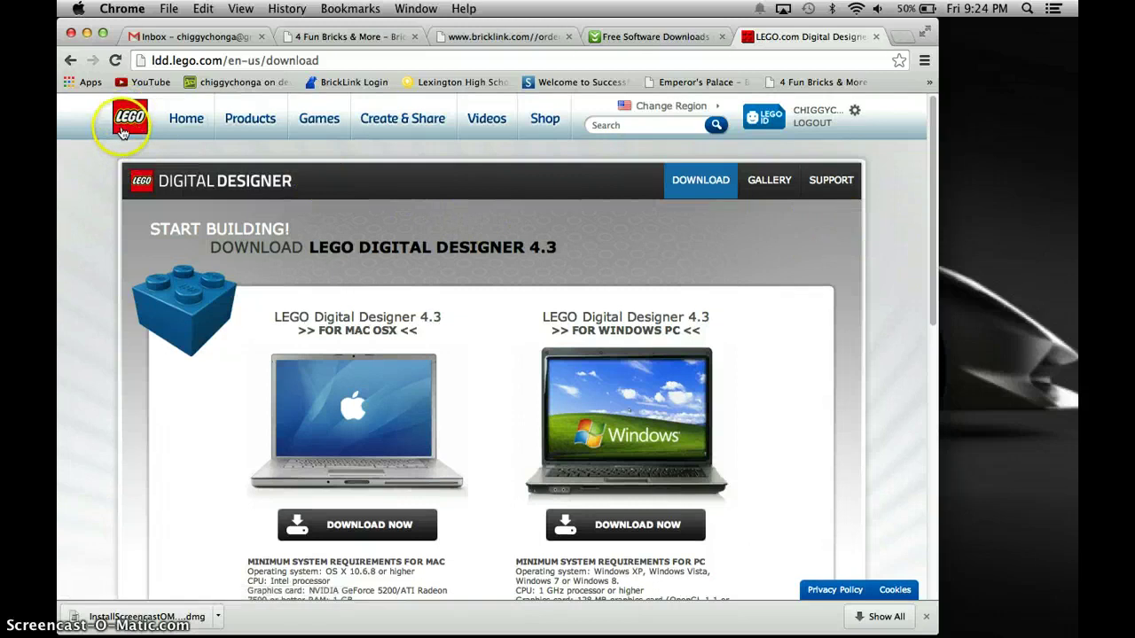
Close the LEGO download tab and bring LEGO Digital Designer to the front.
left_click(876, 36)
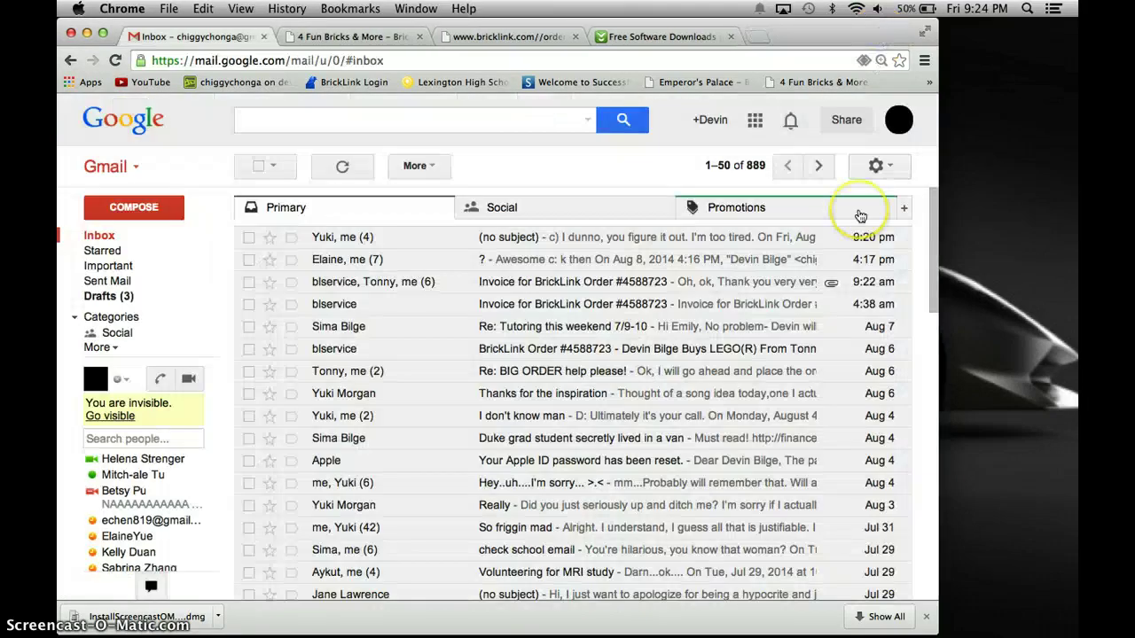
key("ctrl+Right")
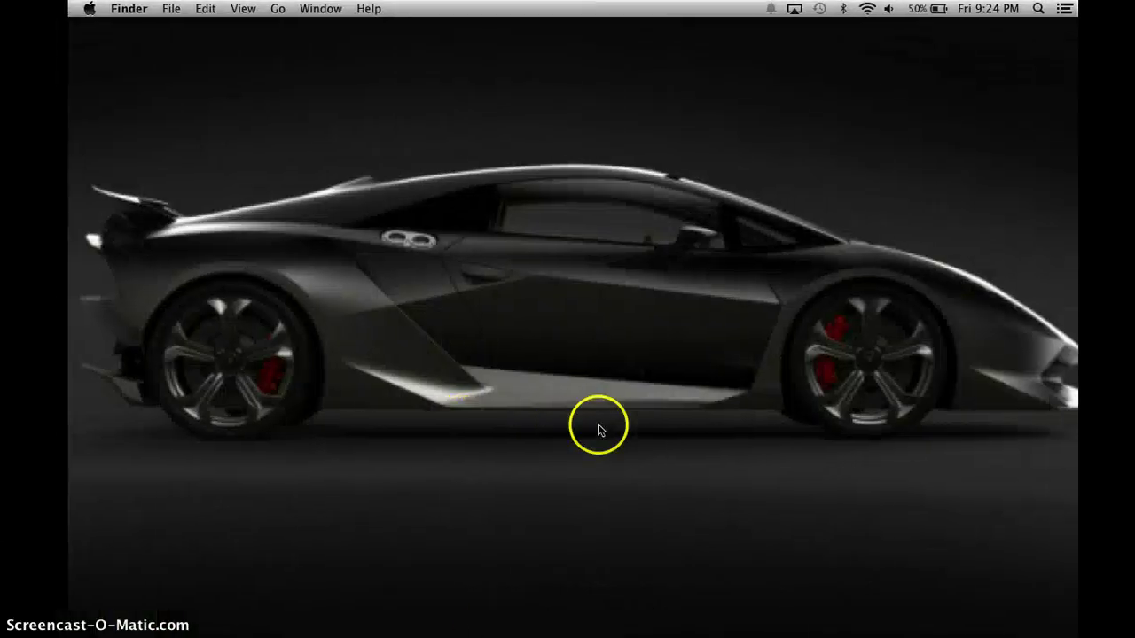
mouse_move(502, 631)
left_click(427, 621)
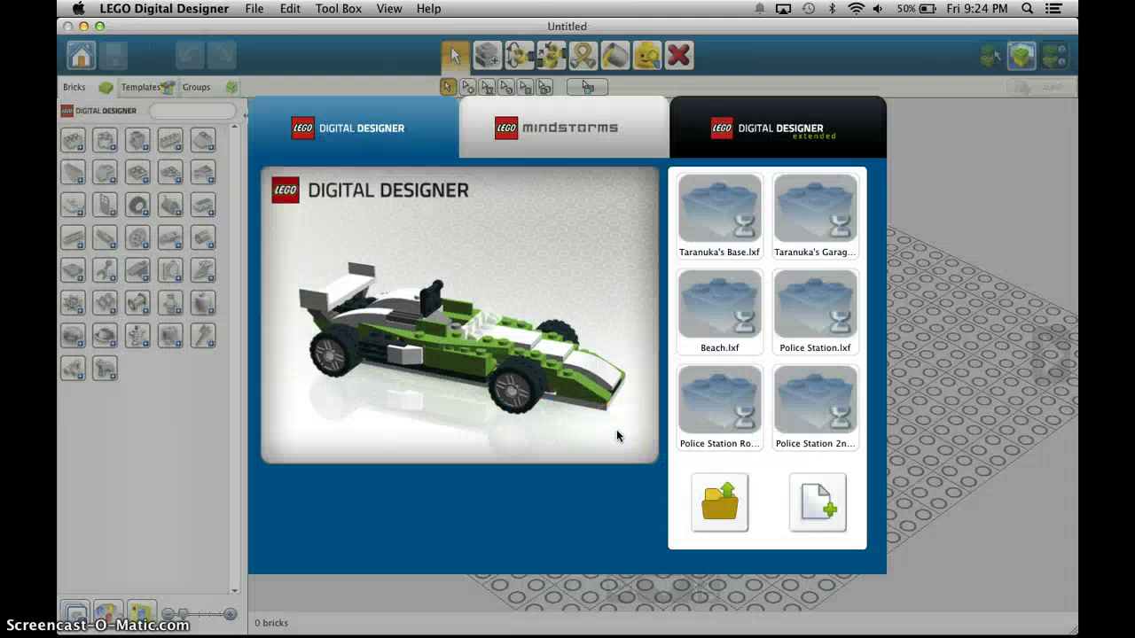
Create a new Untitled model from the start panel.
left_click(620, 438)
left_click(723, 583)
left_click(822, 501)
left_click(818, 502)
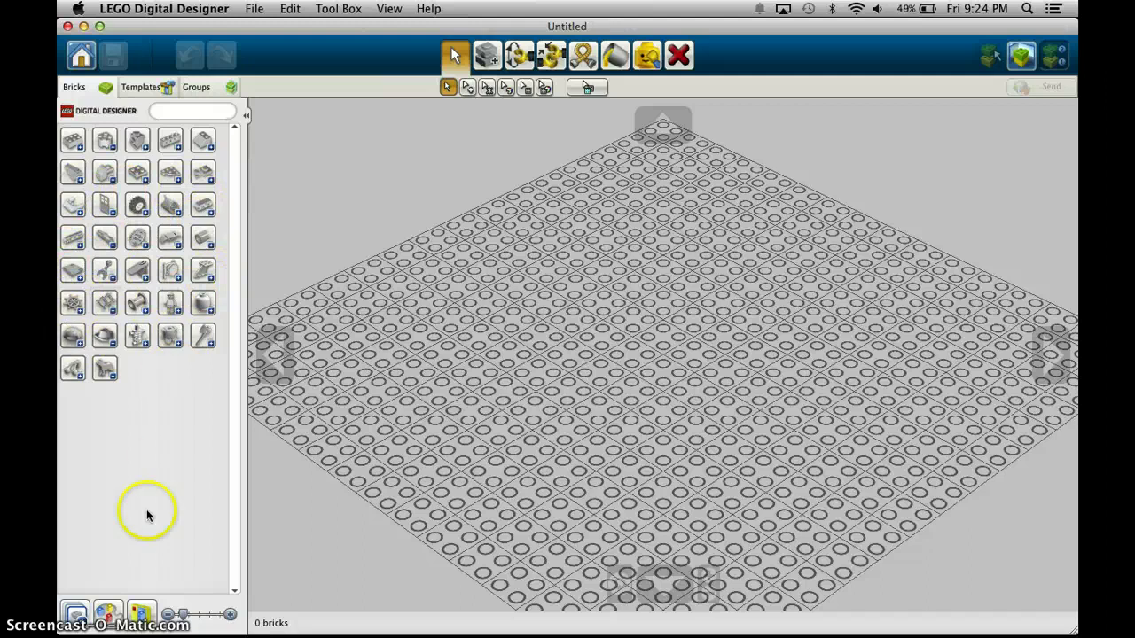
Filter the Bricks palette so only Medium Stone Grey bricks are listed.
left_click(105, 612)
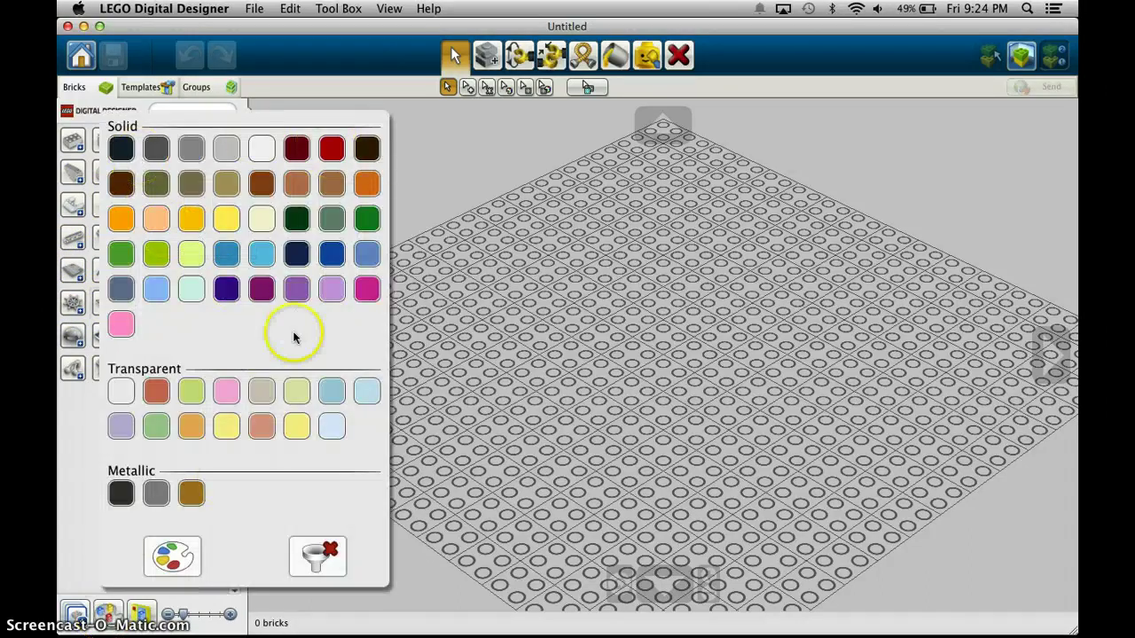
left_click(167, 557)
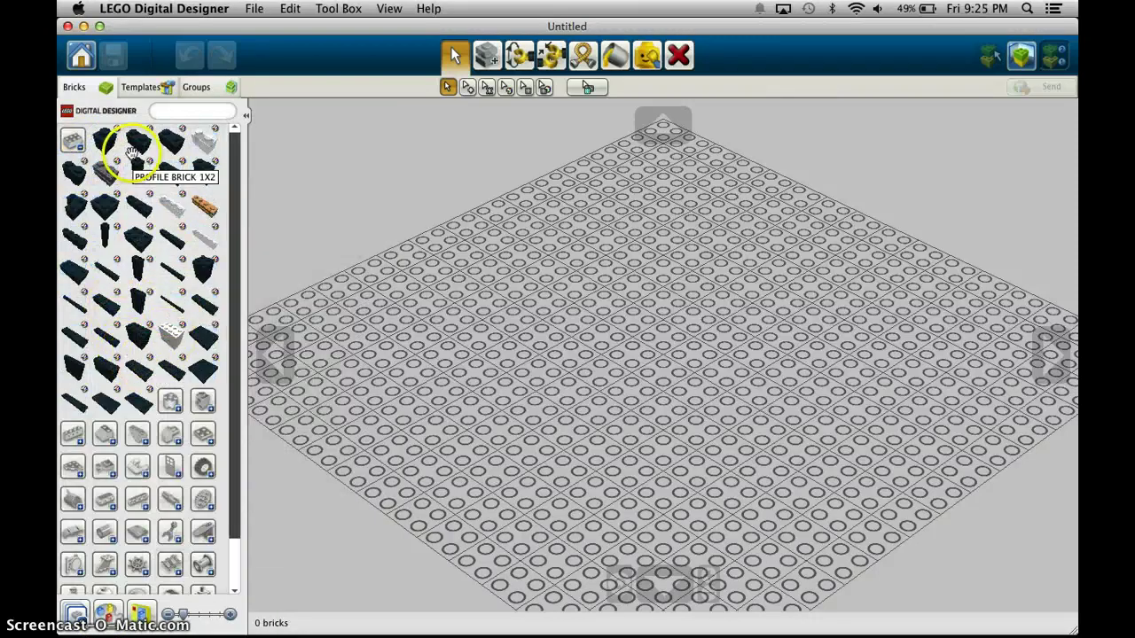
mouse_move(133, 151)
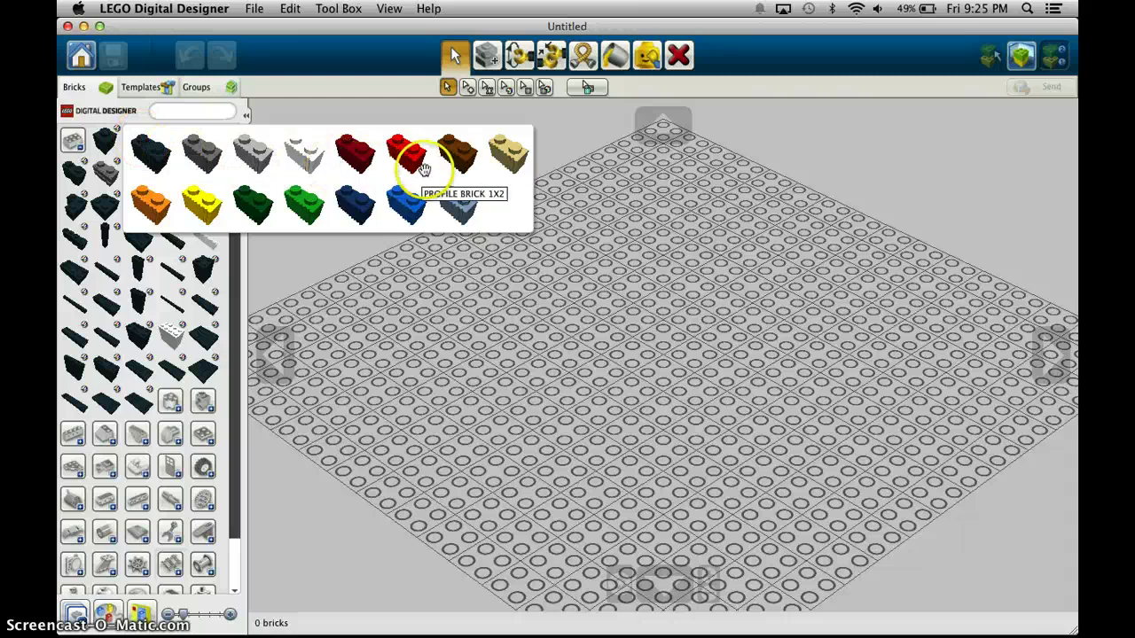
left_click(71, 142)
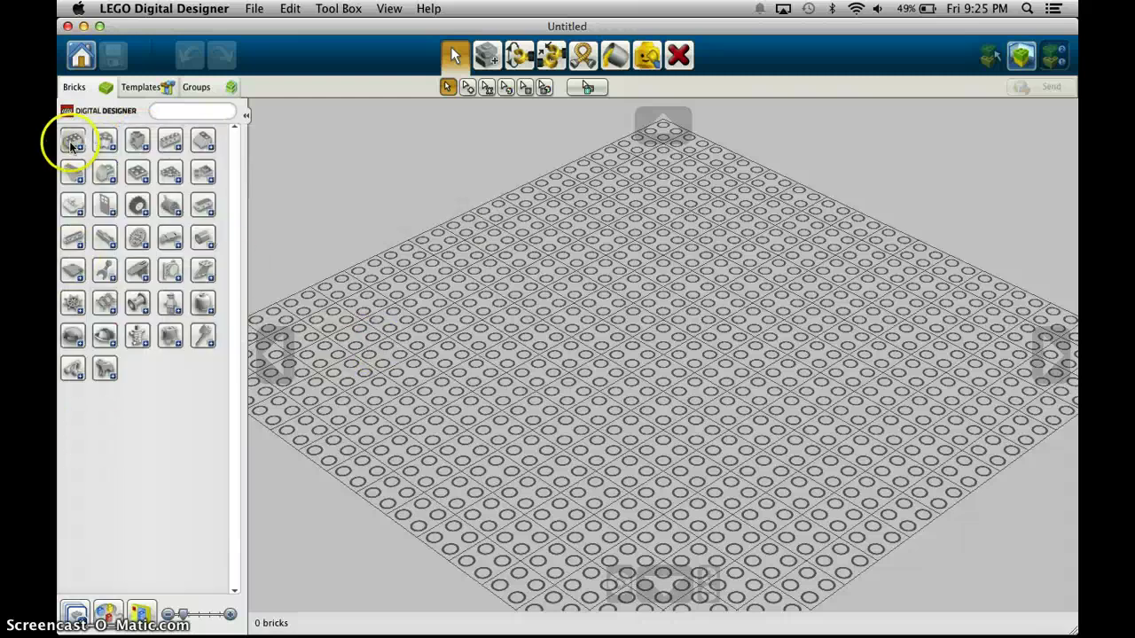
left_click(105, 610)
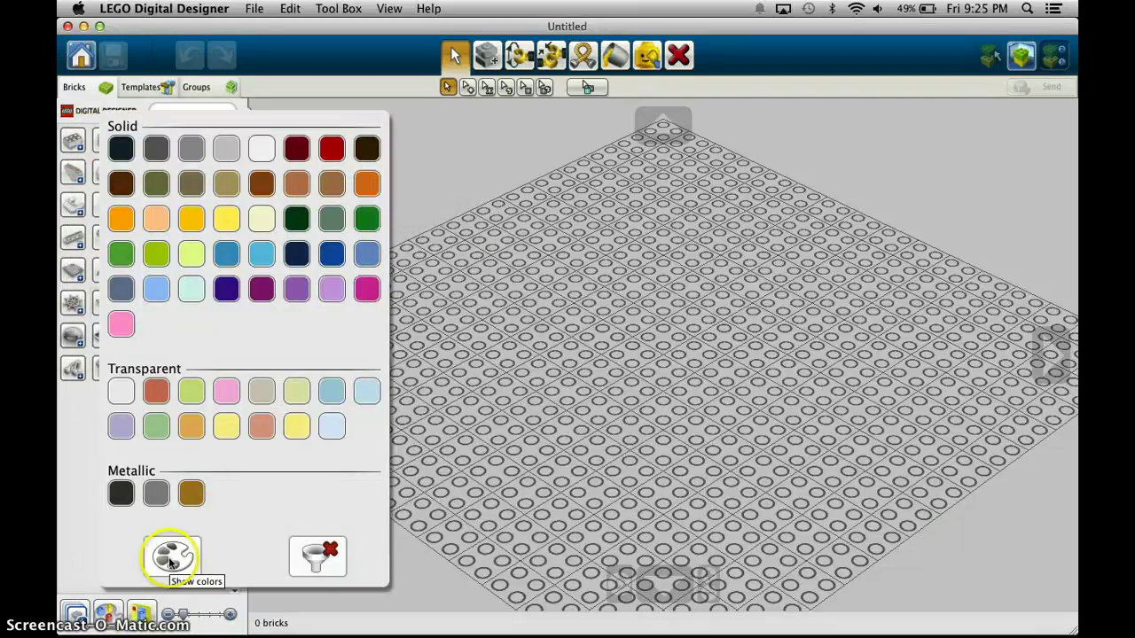
left_click(172, 561)
left_click(107, 612)
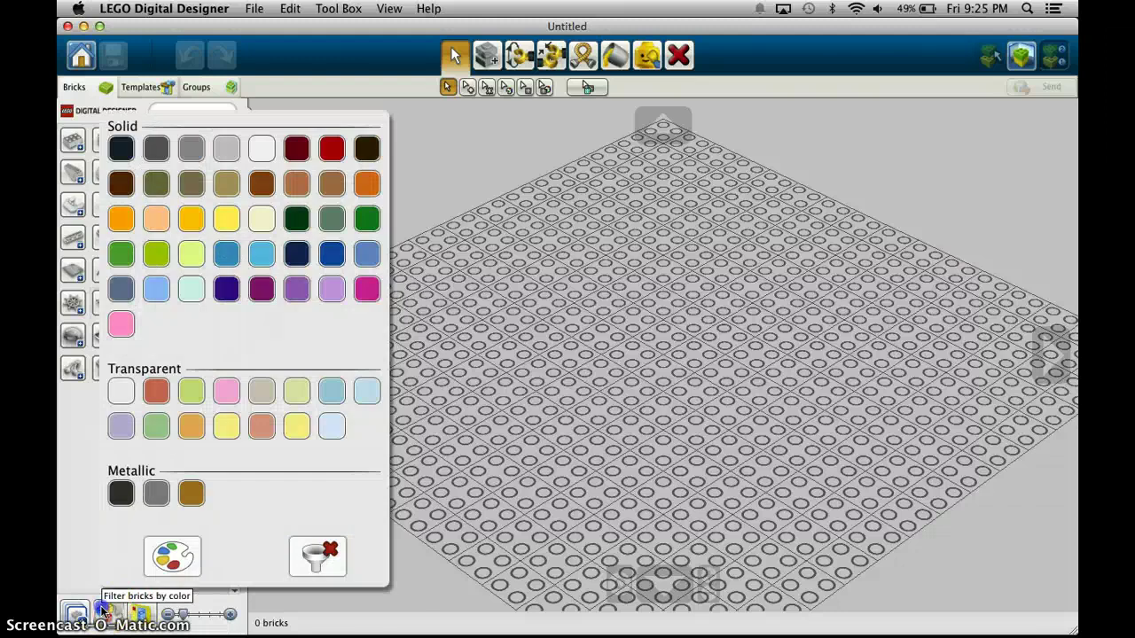
left_click(191, 151)
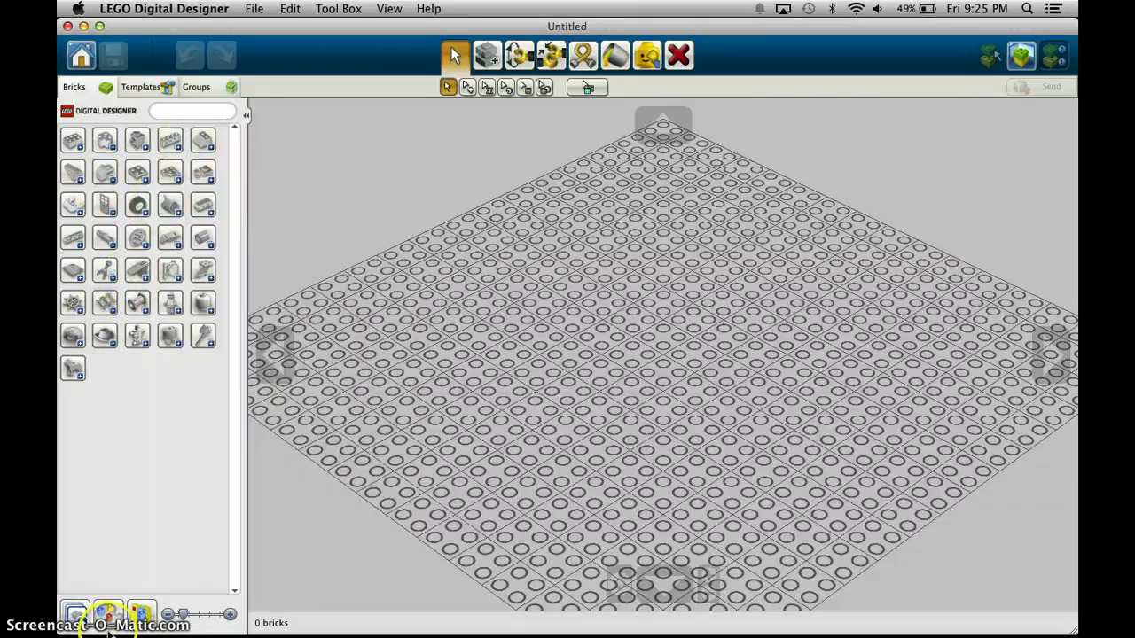
left_click(107, 612)
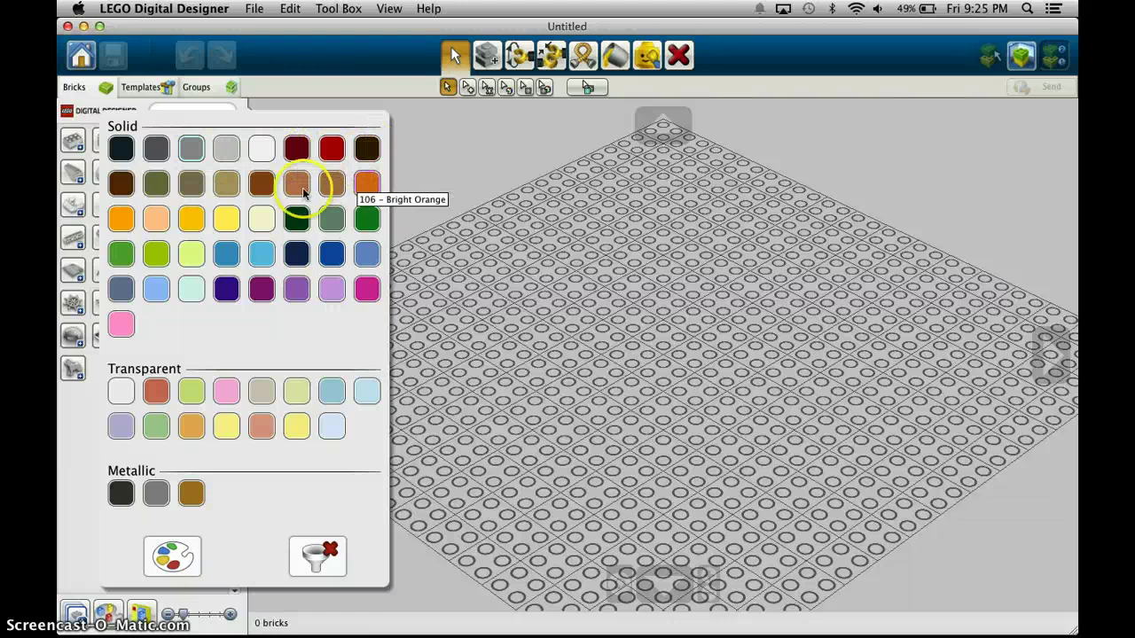
left_click(68, 423)
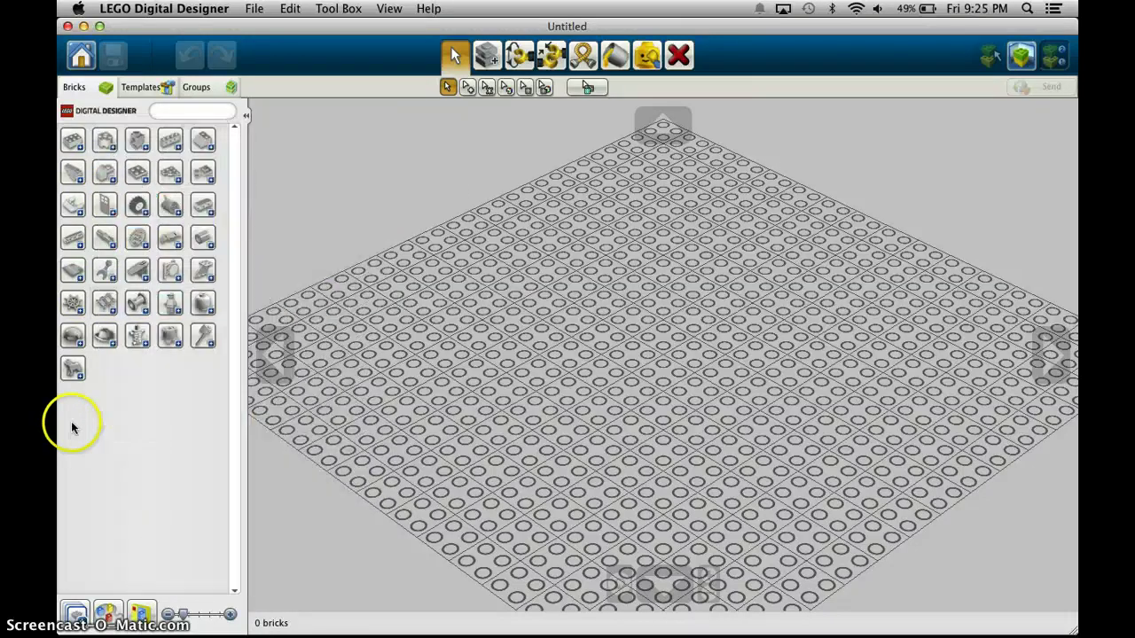
Take the 16x16 plate from the plates group and drop it at the grid centre.
left_click(138, 170)
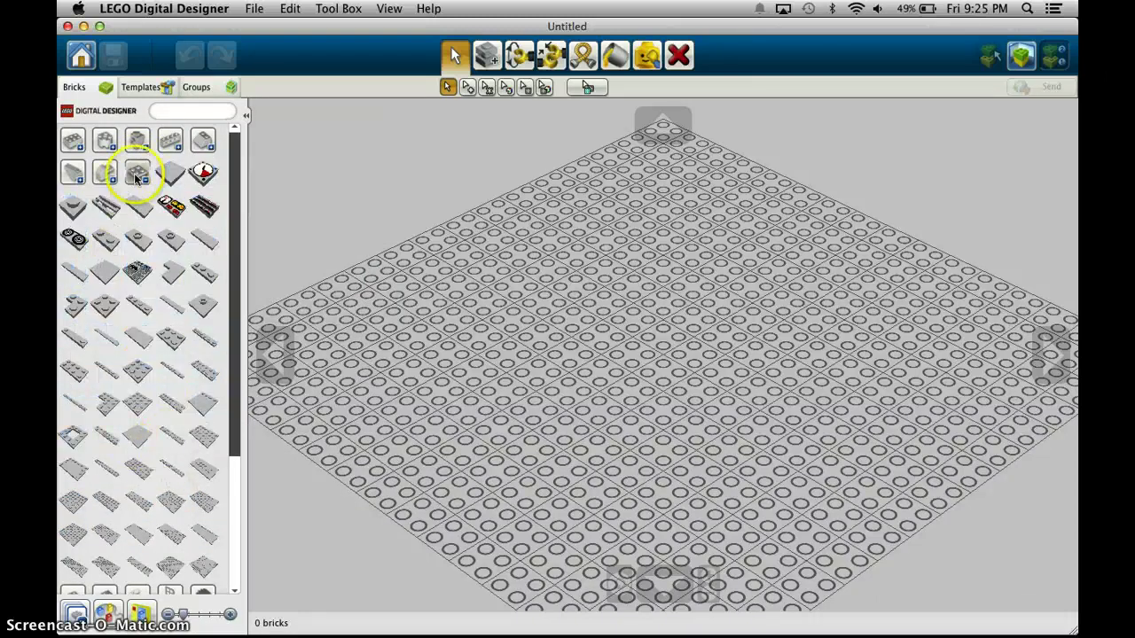
left_click(138, 175)
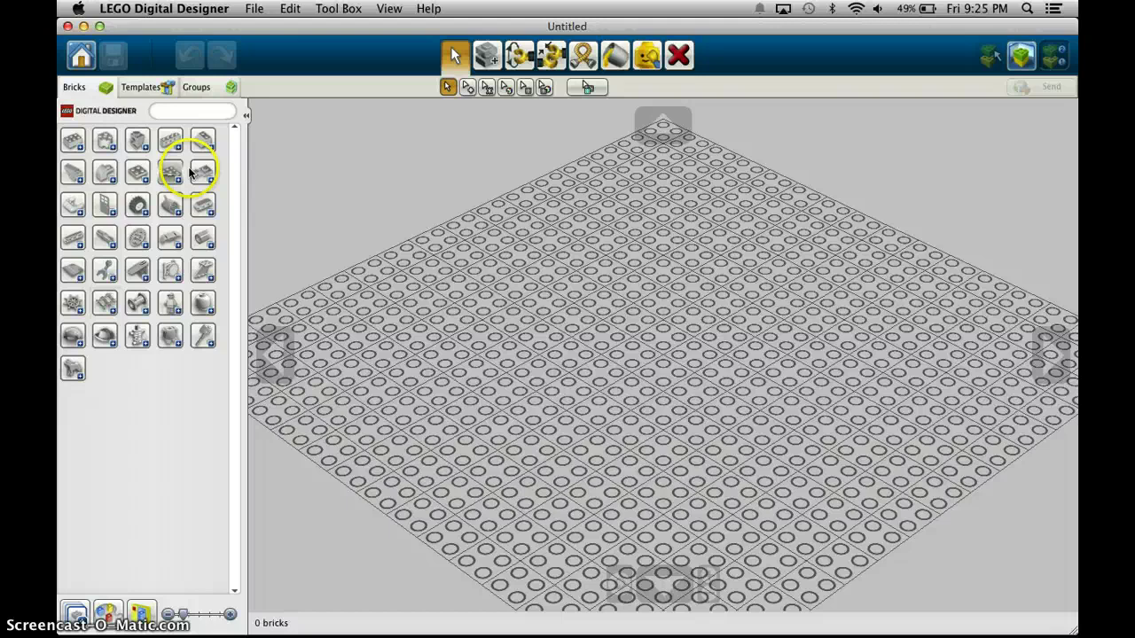
left_click(136, 177)
scroll(149, 399, "down", 5)
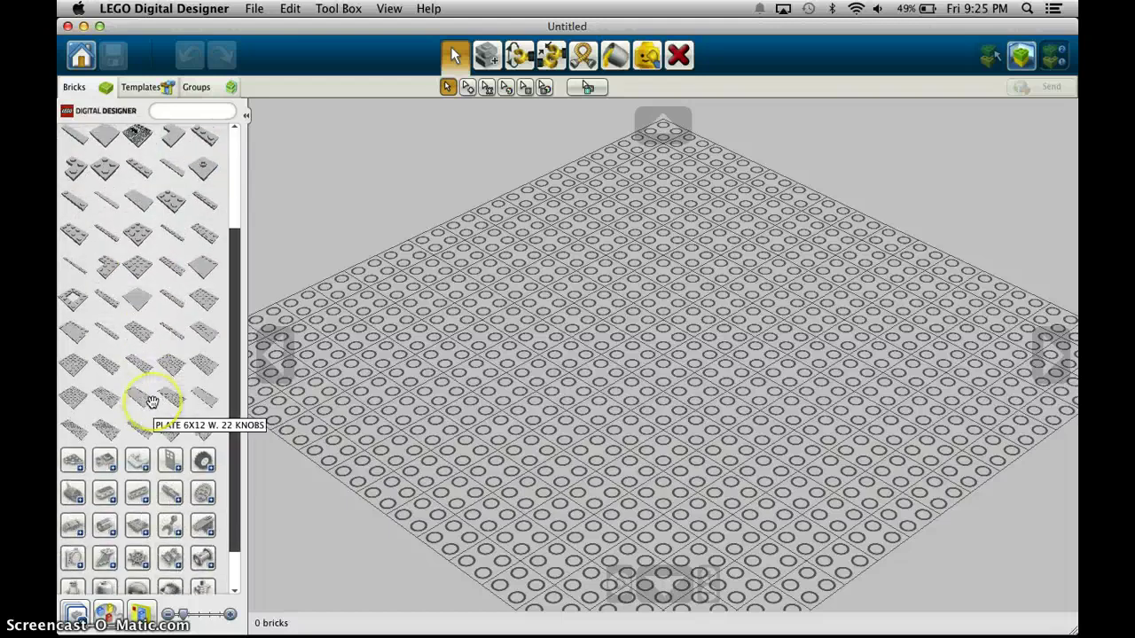
left_click(168, 428)
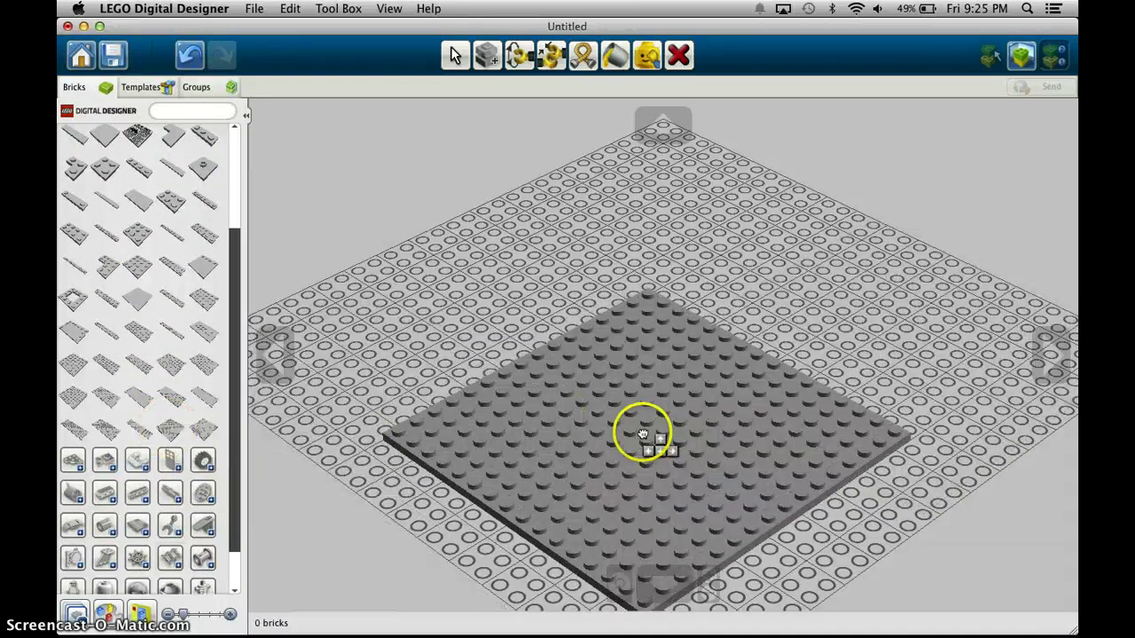
left_click(645, 435)
left_click(654, 355)
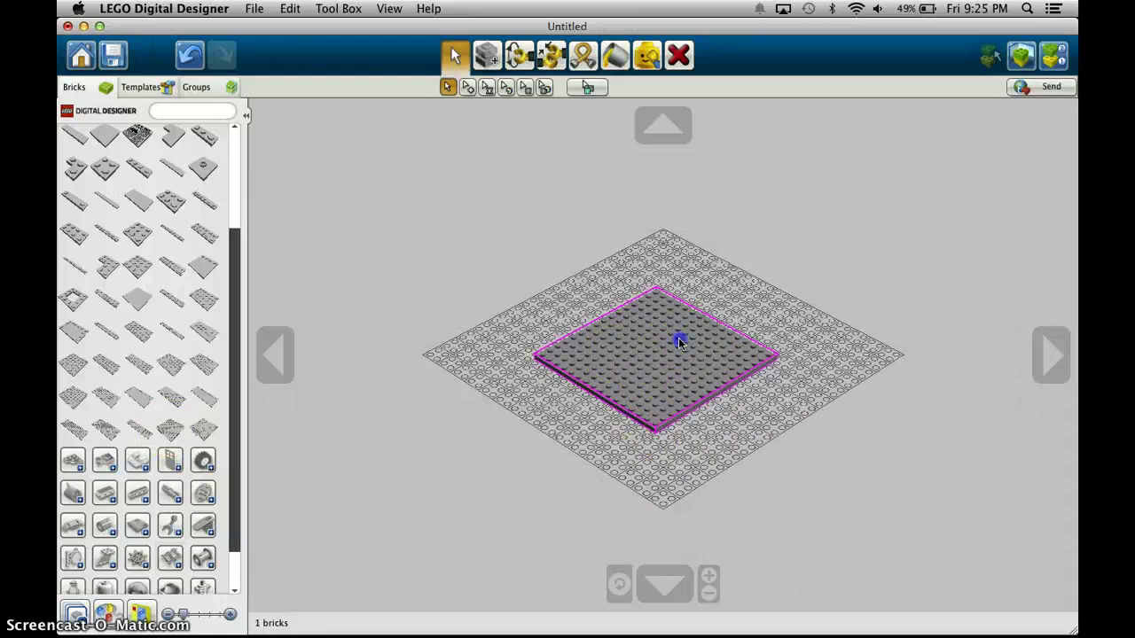
mouse_move(677, 337)
left_mouse_down()
mouse_move(615, 391)
mouse_move(702, 274)
mouse_move(653, 467)
mouse_move(697, 258)
mouse_move(666, 231)
mouse_move(651, 380)
mouse_move(654, 368)
mouse_move(691, 367)
mouse_move(658, 330)
left_mouse_up()
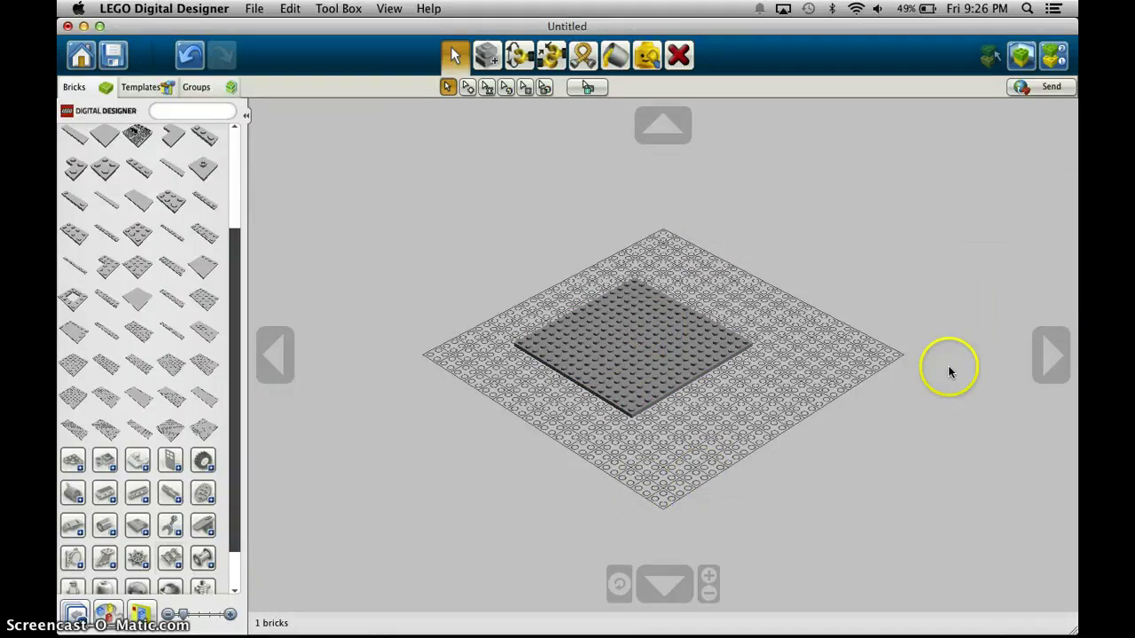
right_click_drag(862, 381, 894, 423)
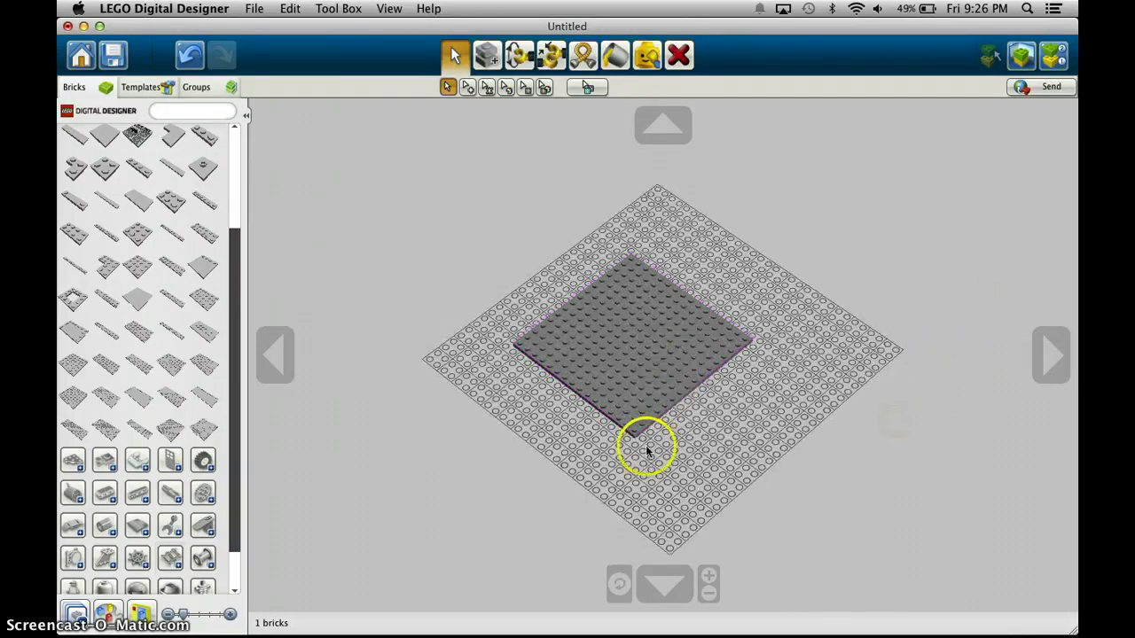
right_click_drag(514, 446, 356, 395)
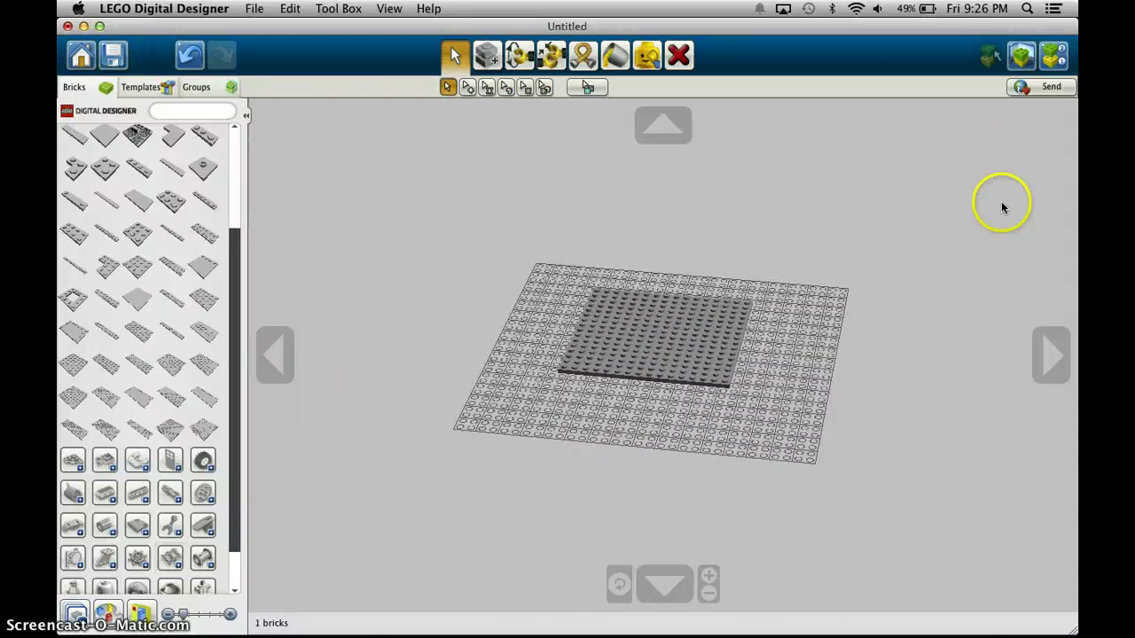
Orbit and zoom the view around the baseplate.
left_click(1050, 357)
left_click(1051, 357)
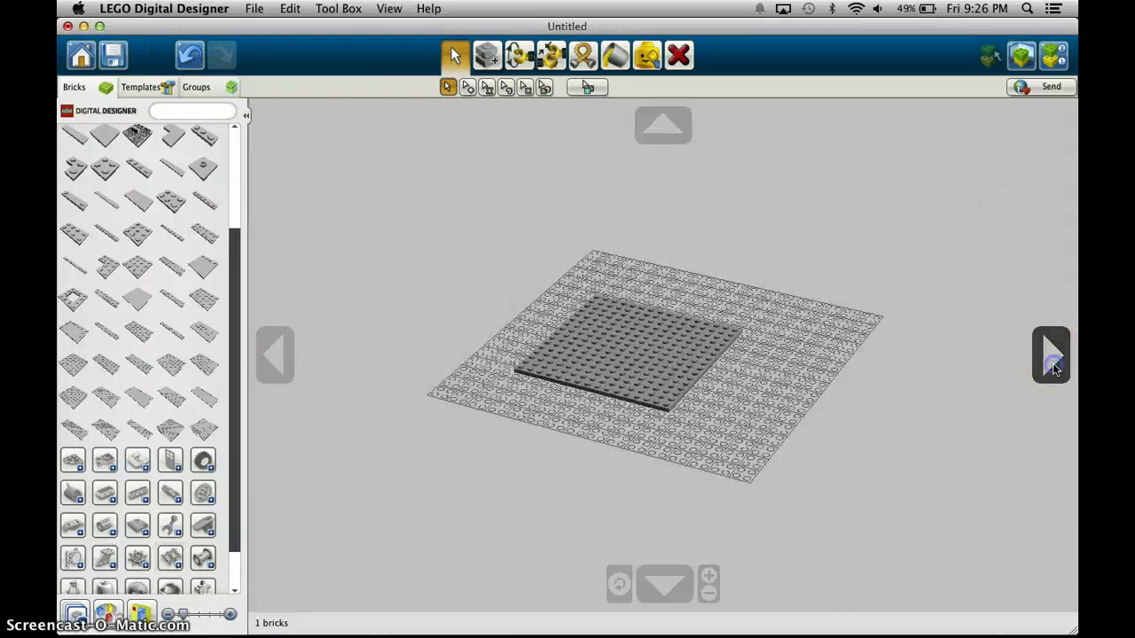
left_click(683, 583)
left_click(660, 133)
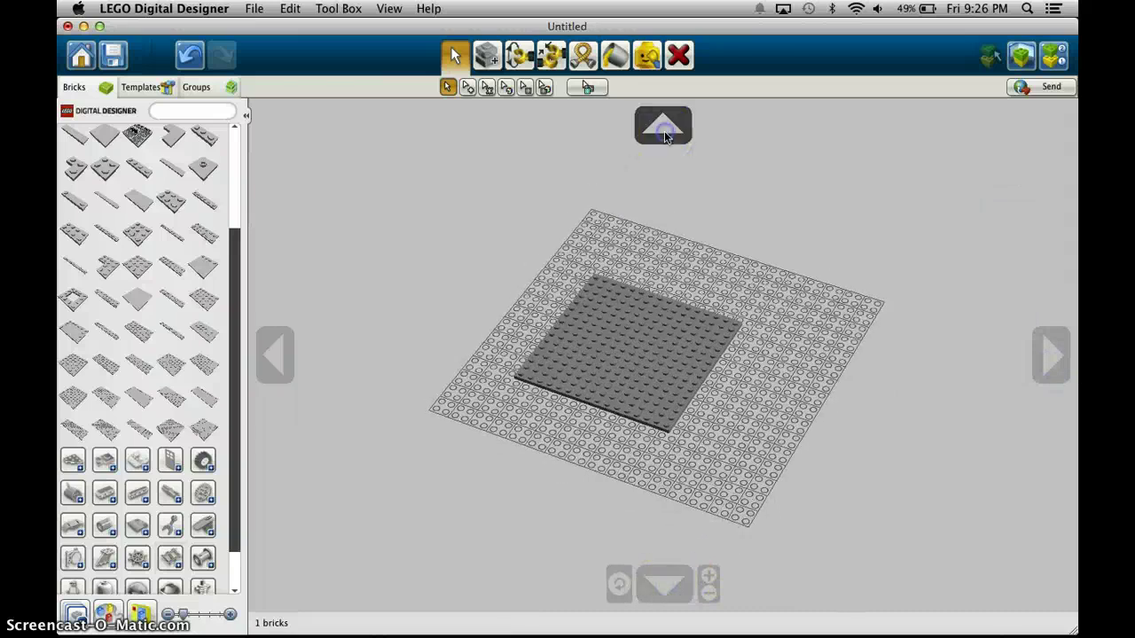
left_click(272, 371)
right_click_drag(420, 369, 513, 383)
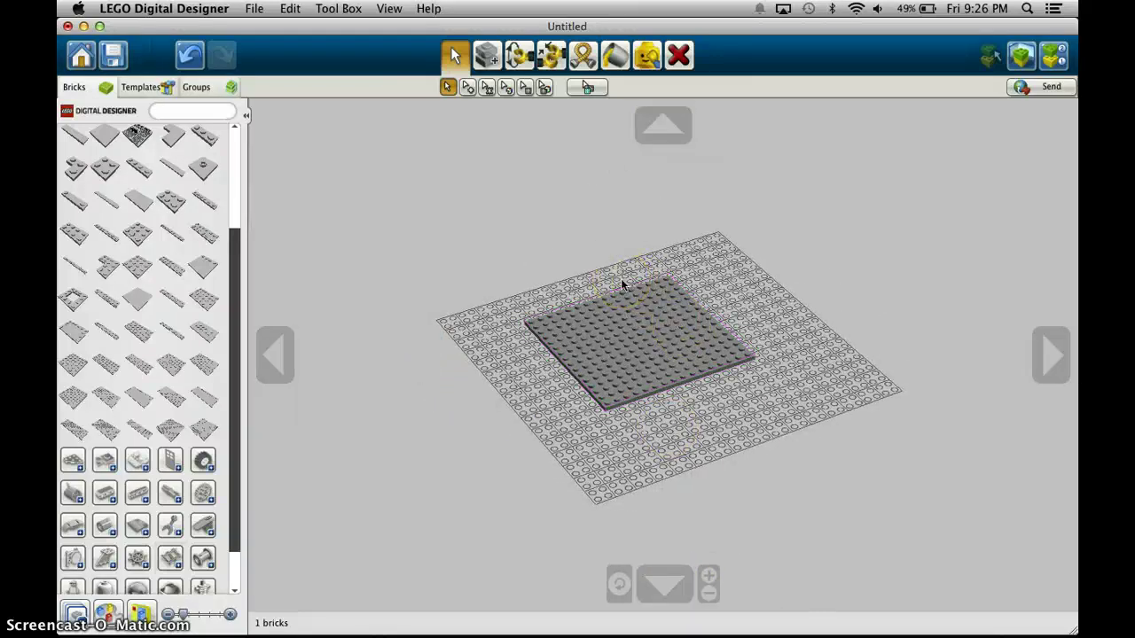
scroll(621, 281, "up", 1)
left_click_drag(635, 404, 651, 434)
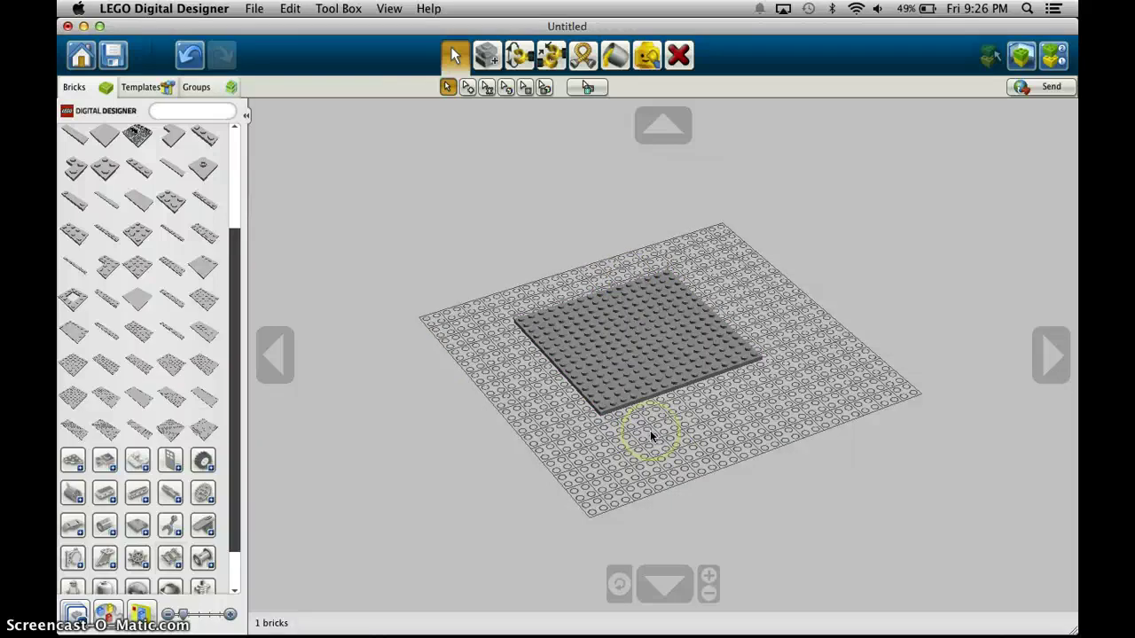
scroll(650, 430, "up", 5)
scroll(650, 430, "down", 6)
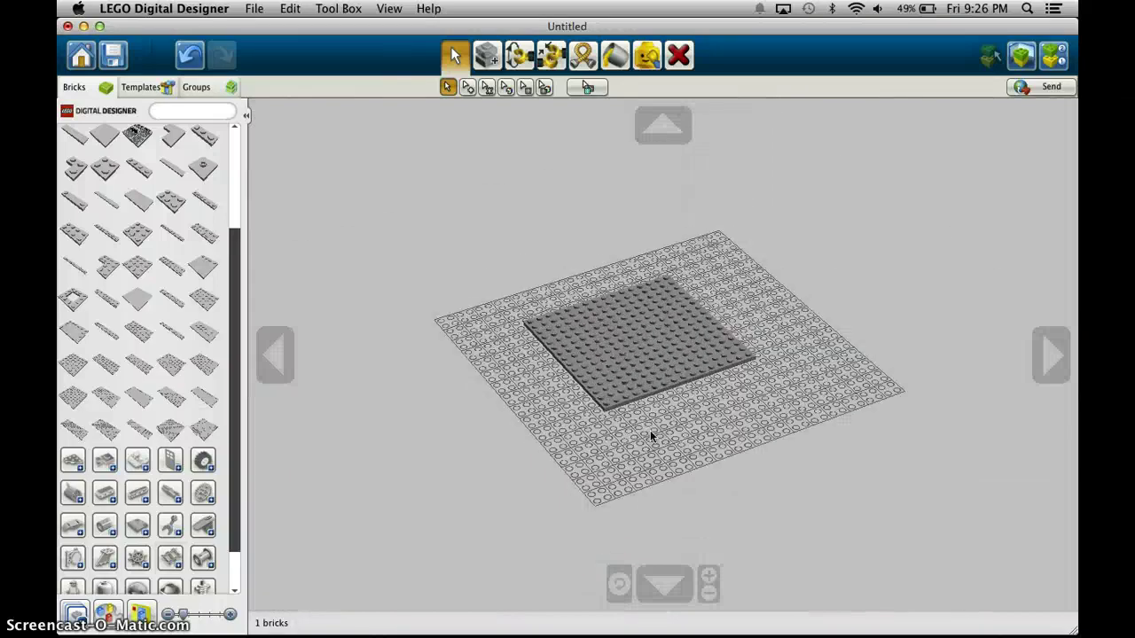
scroll(650, 430, "up", 3)
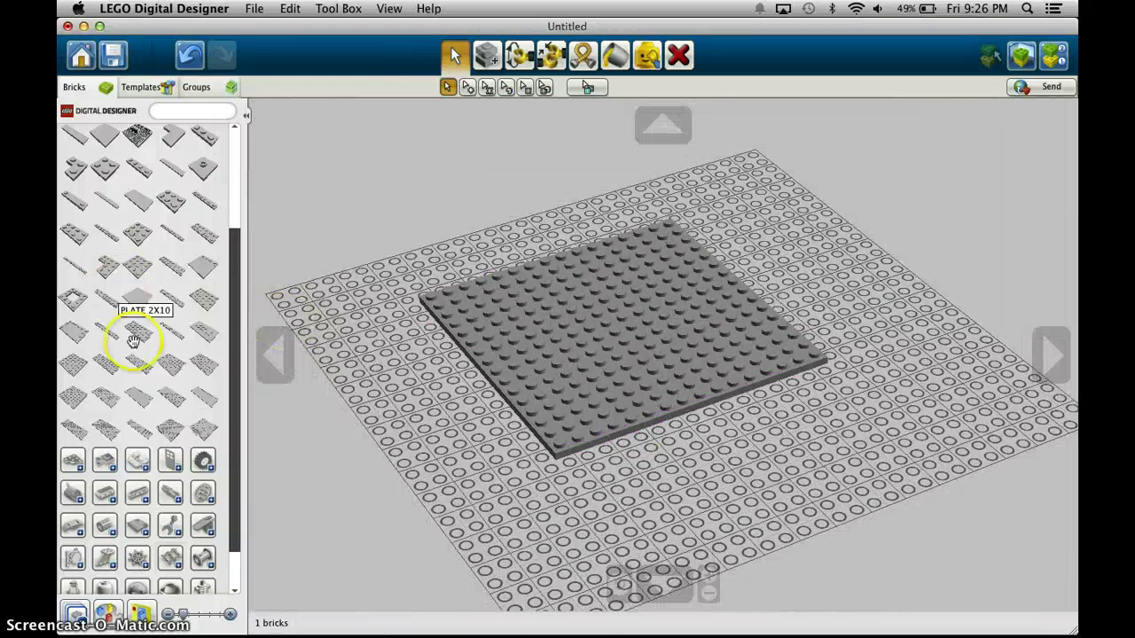
scroll(168, 420, "up", 5)
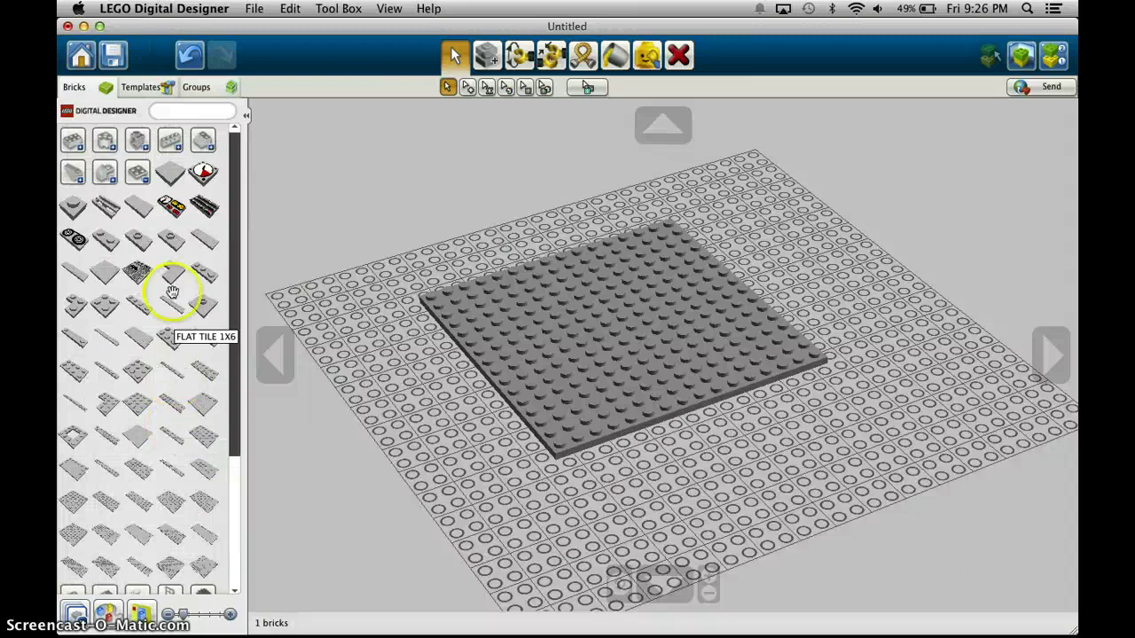
Place a ROOF TILE 2X2/45°, turned to slope lower left, in the baseplate's middle.
left_click(158, 177)
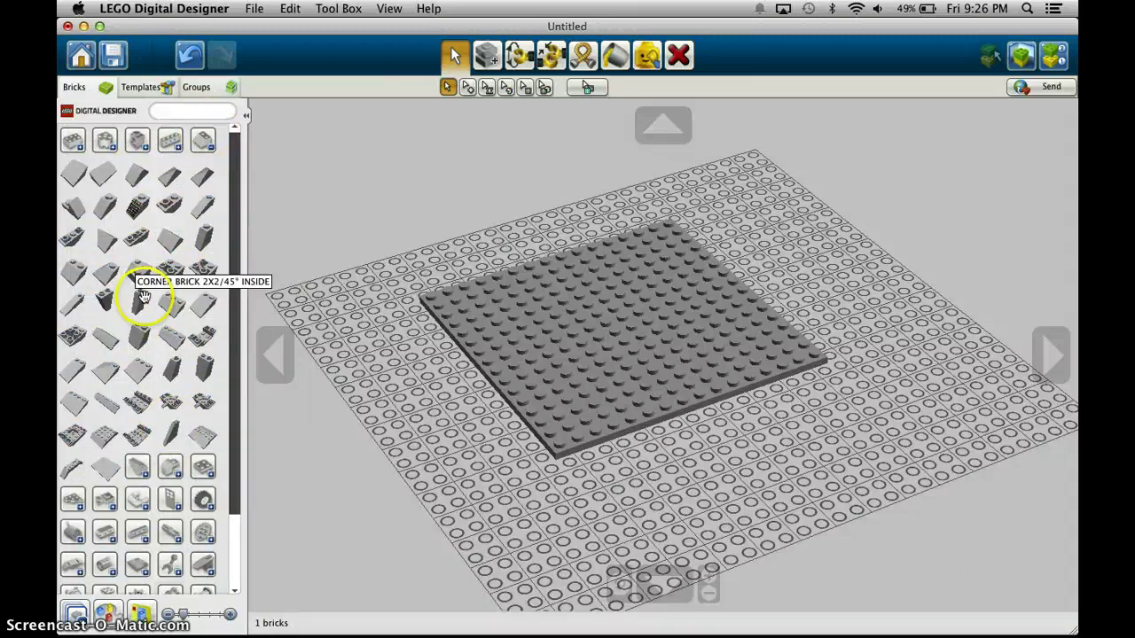
left_click(75, 271)
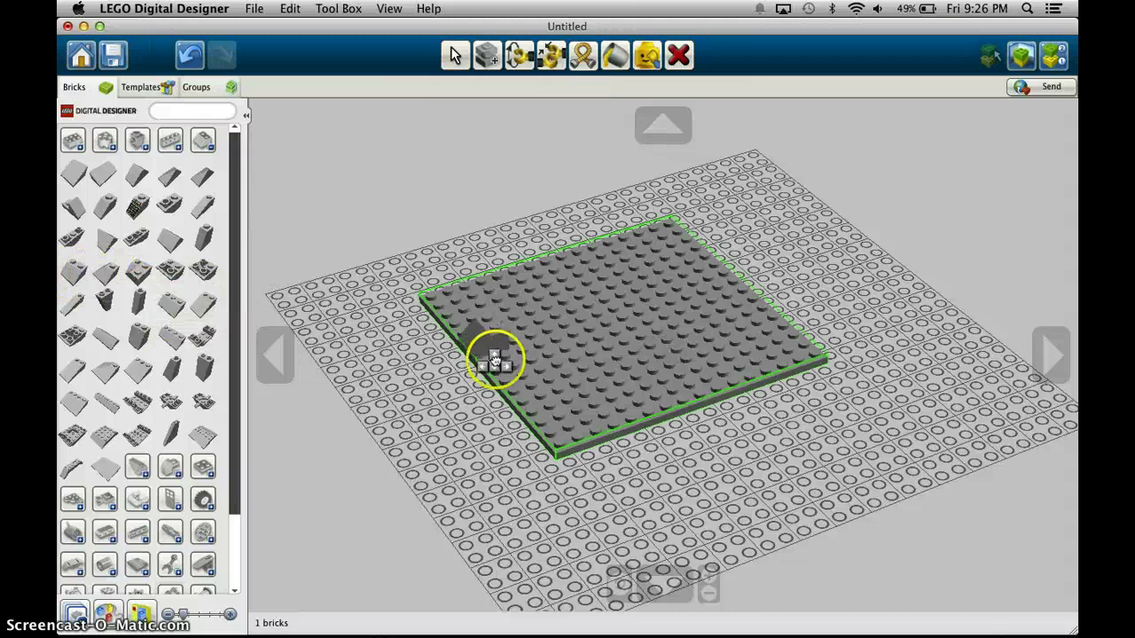
left_click(418, 447)
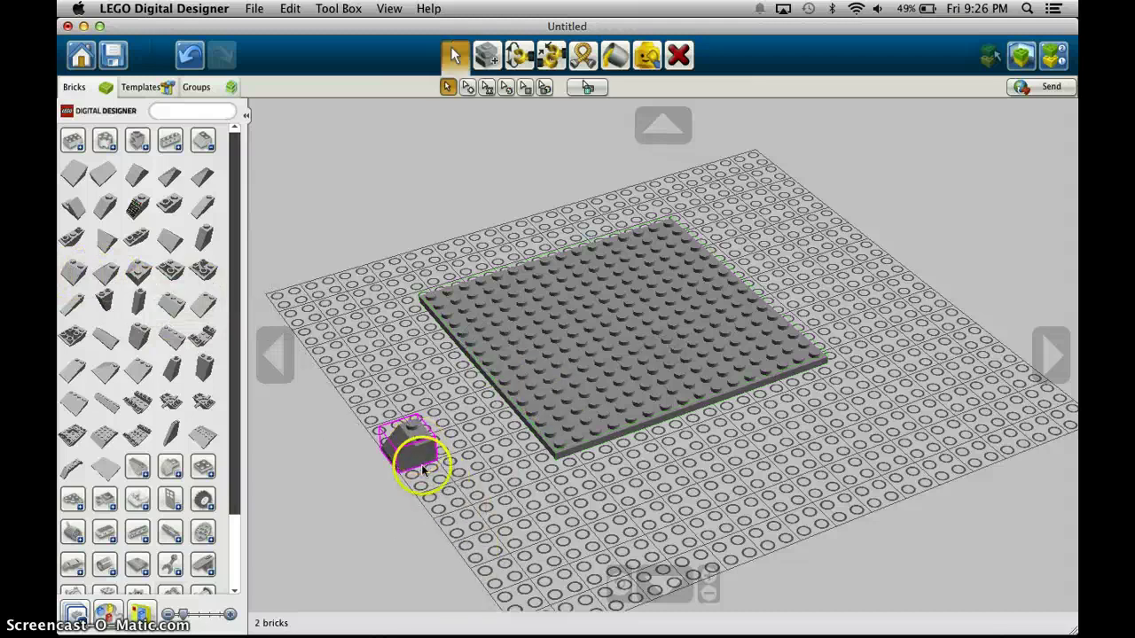
left_click_drag(408, 442, 397, 417)
key("Left")
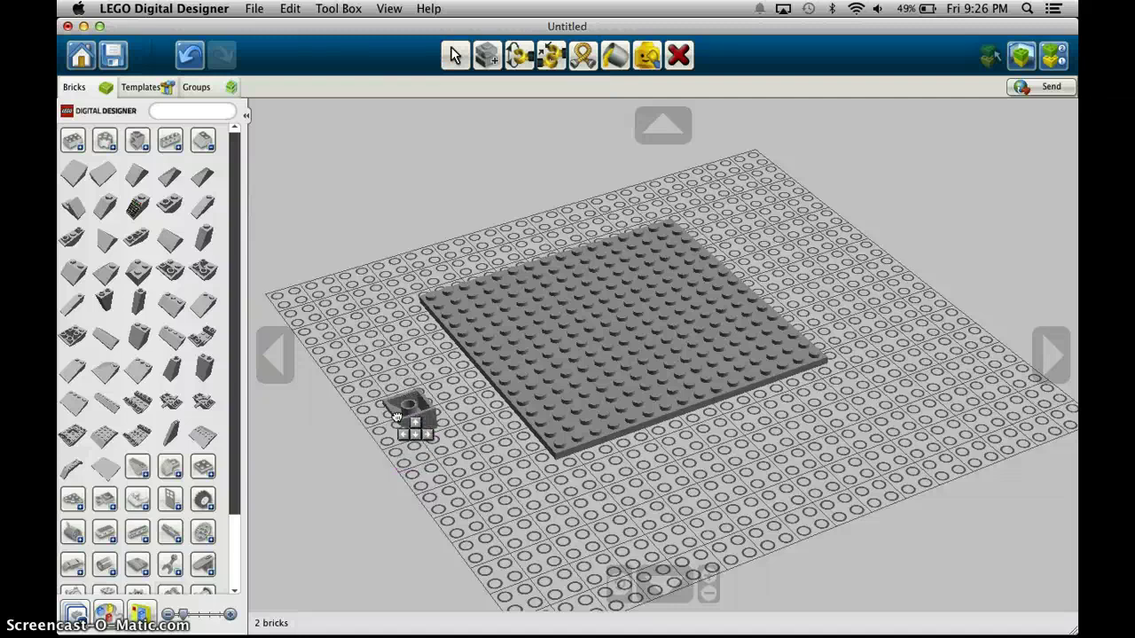
key("Left")
key("Left")
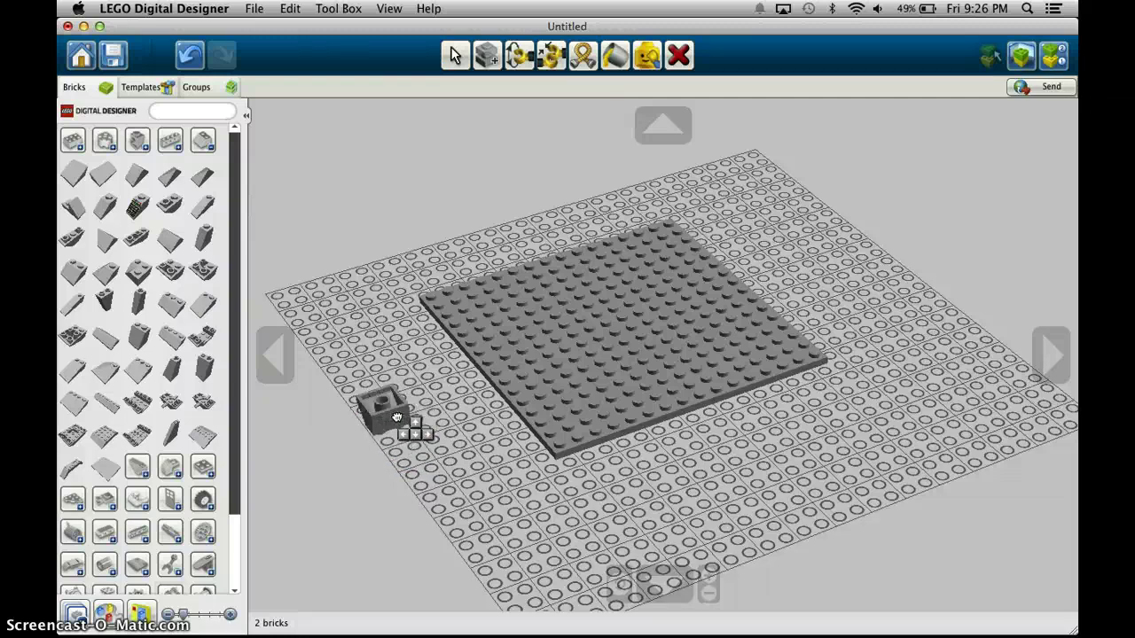
left_click_drag(397, 416, 626, 358)
left_click(648, 359)
left_click(626, 449)
right_click_drag(626, 448, 712, 461)
left_click(601, 233)
Clone the slope tile and set the copy on the grid at the baseplate's lower right.
left_click(577, 191)
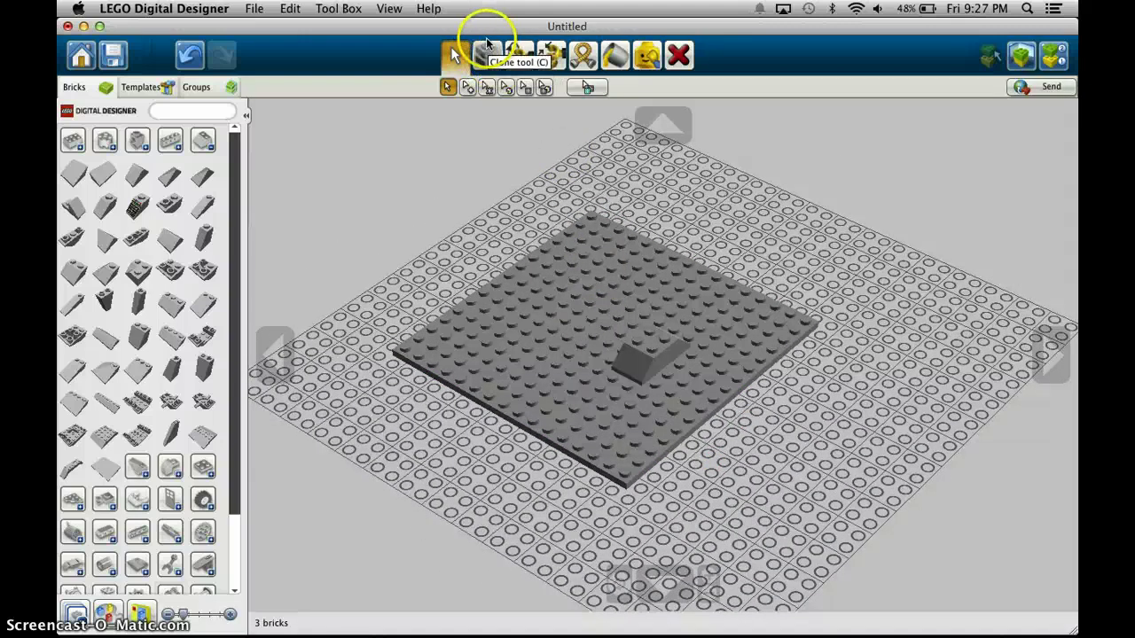
left_click(489, 59)
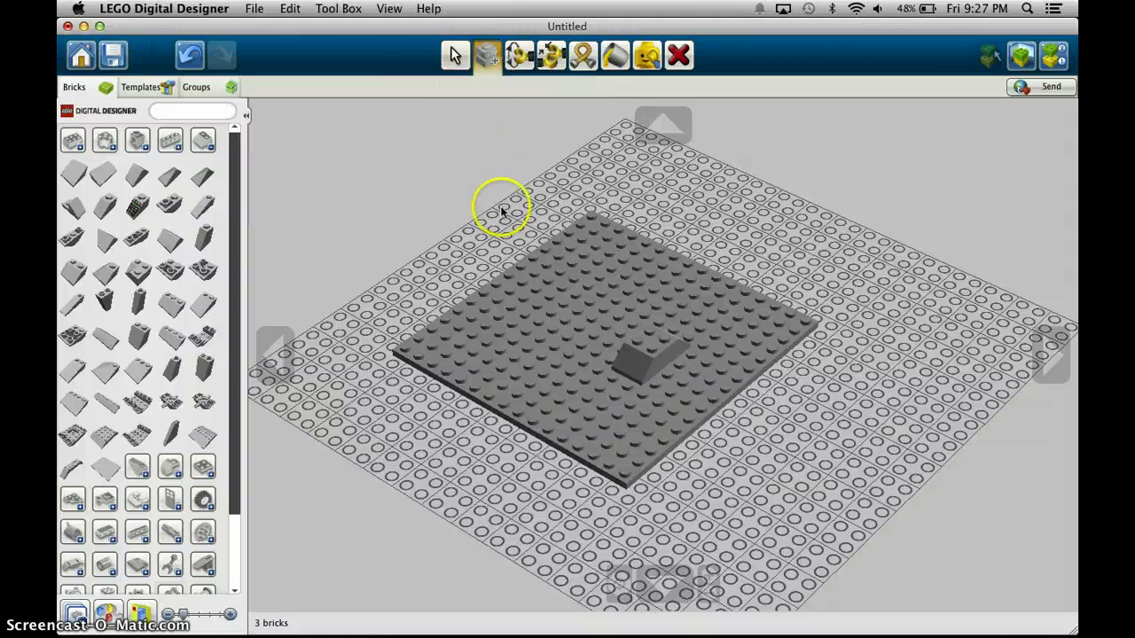
left_click(656, 372)
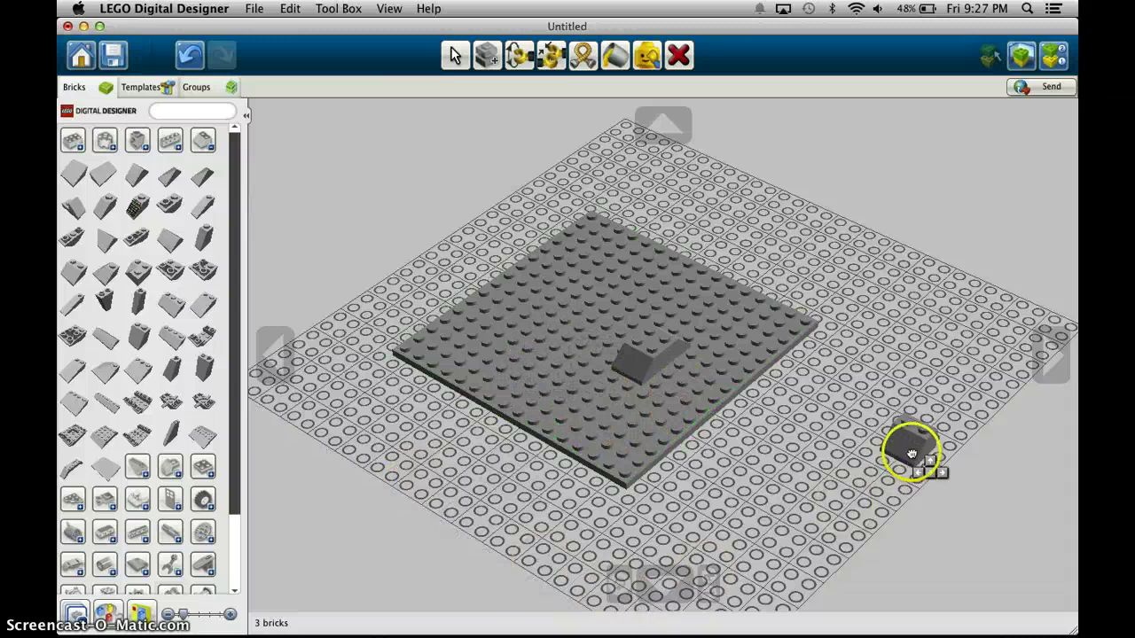
left_click(909, 448)
left_click(452, 55)
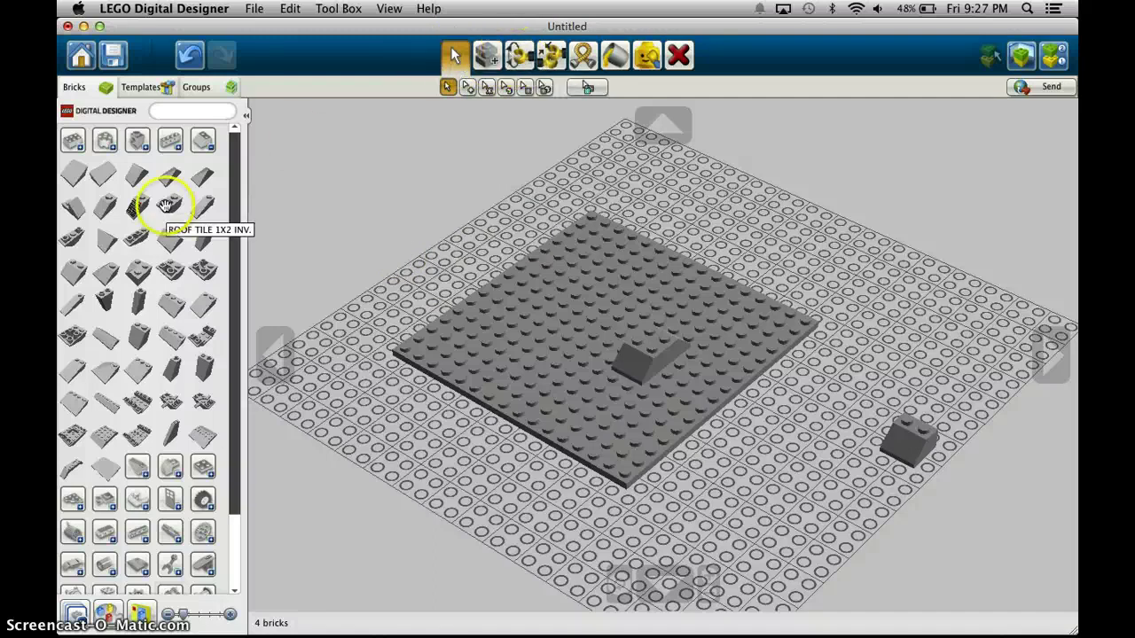
Place a FRAME 1X4X6 brick on the baseplate.
left_click(203, 139)
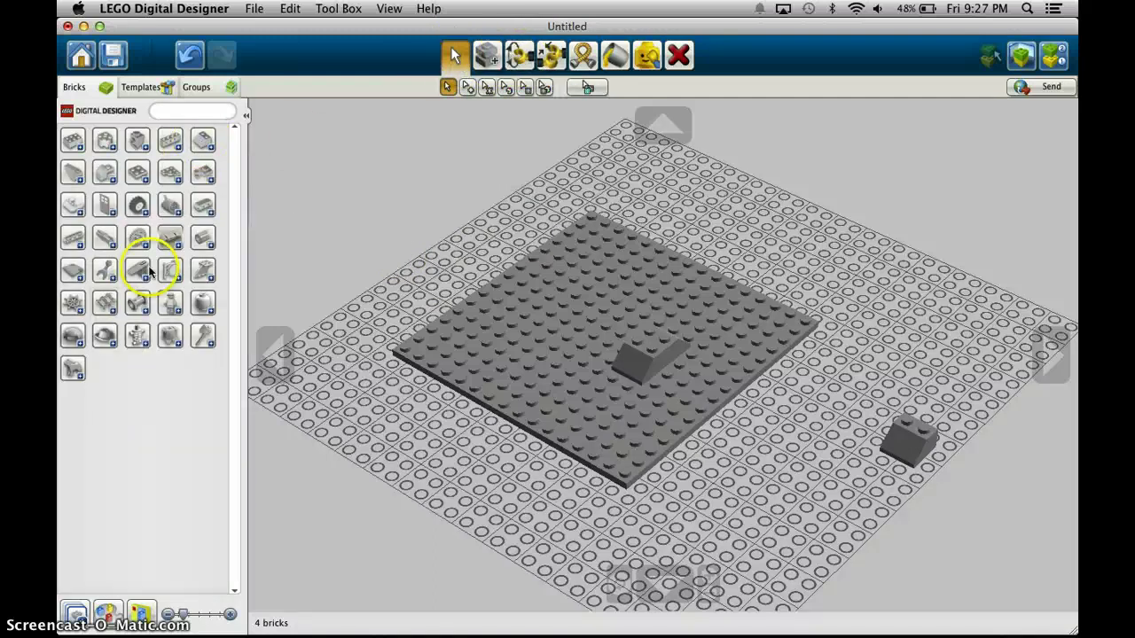
left_click(198, 175)
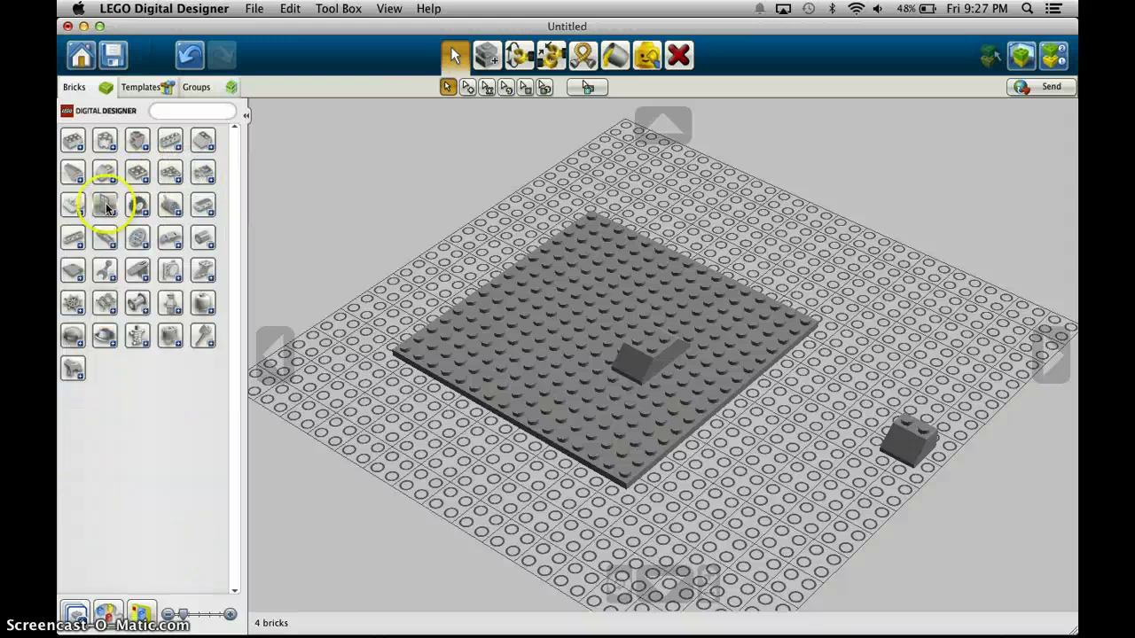
left_click(101, 209)
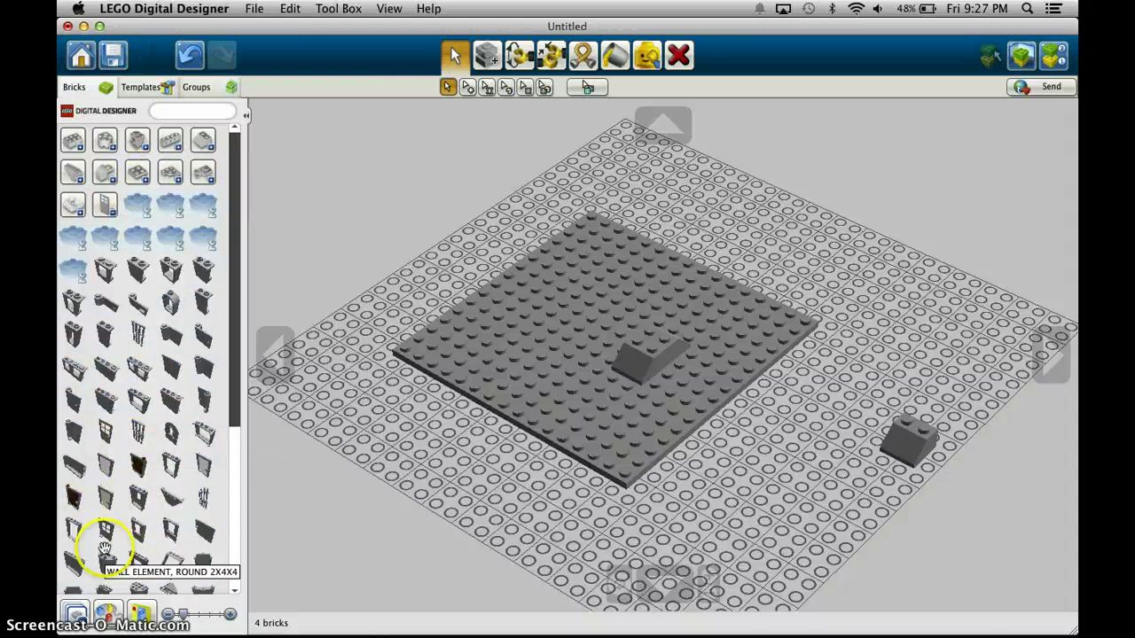
left_click(75, 531)
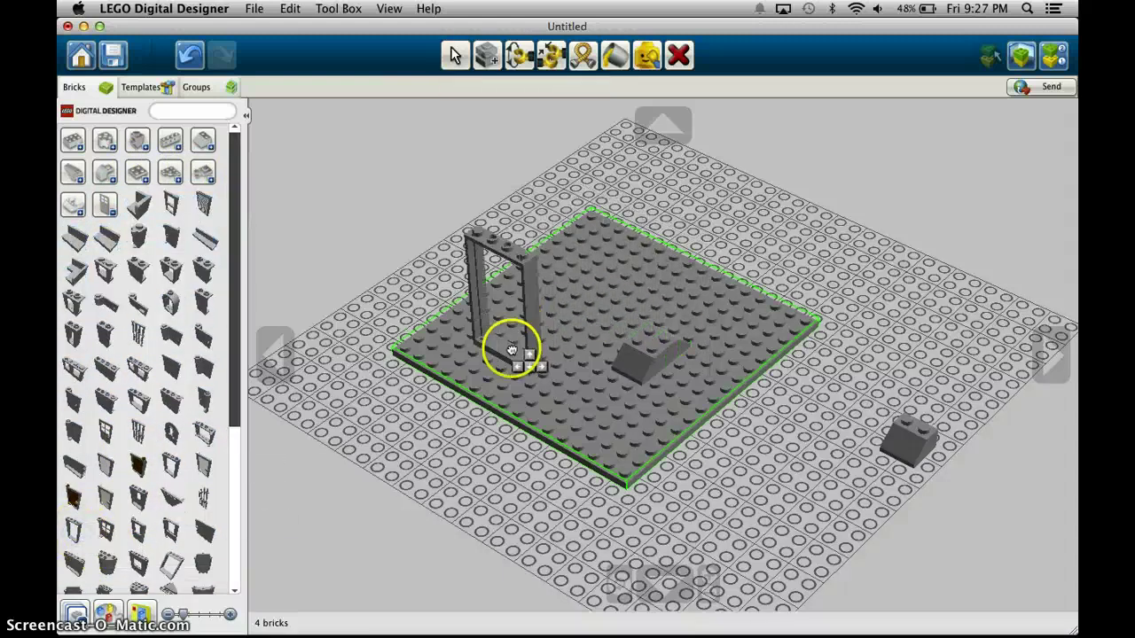
left_click(508, 348)
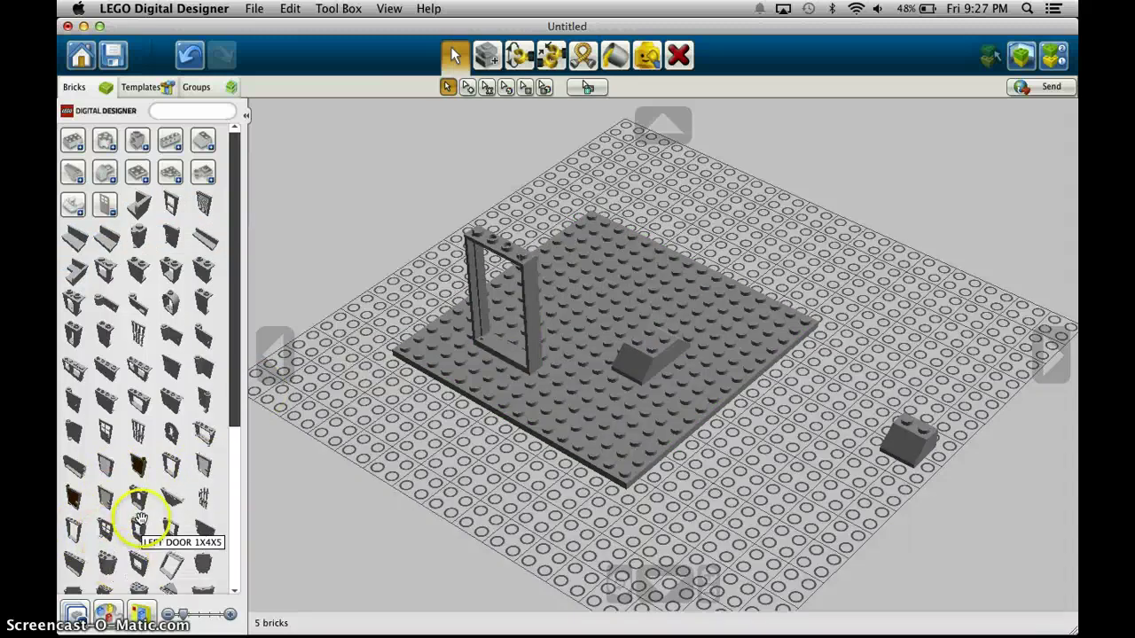
Filter the palette to Black bricks and scroll down to the door bricks.
scroll(105, 450, "down", 2)
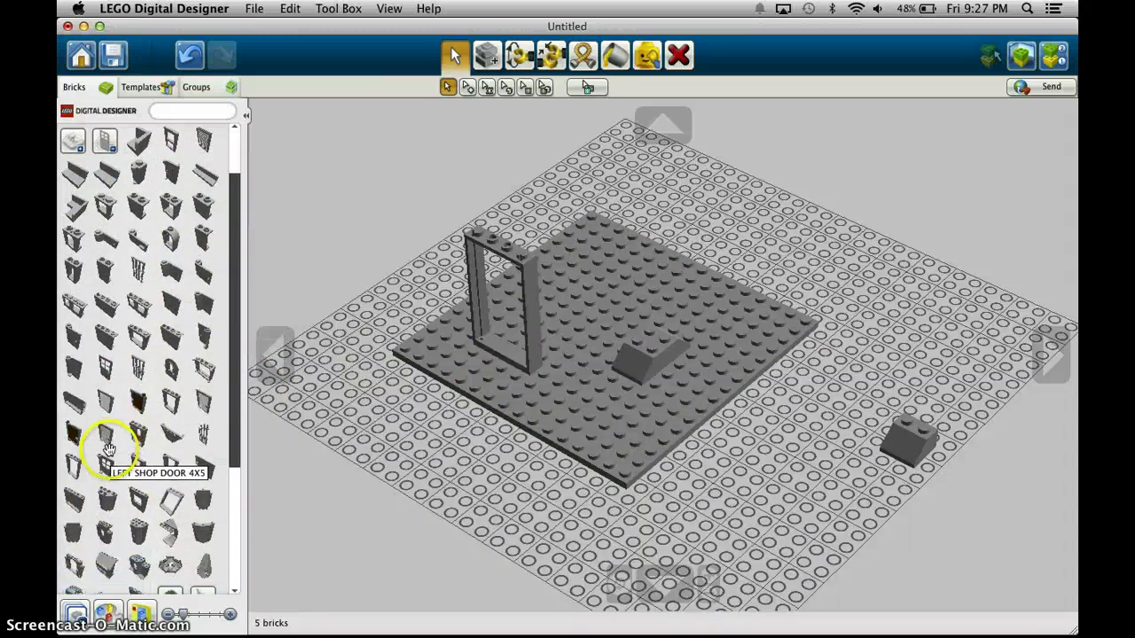
left_click(107, 613)
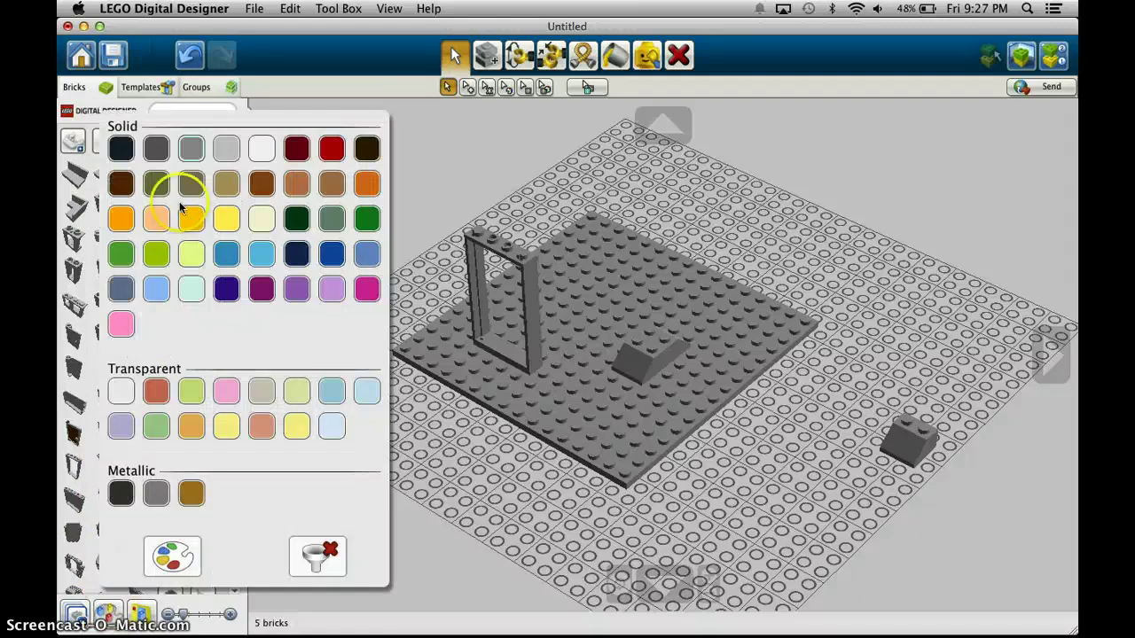
left_click(122, 148)
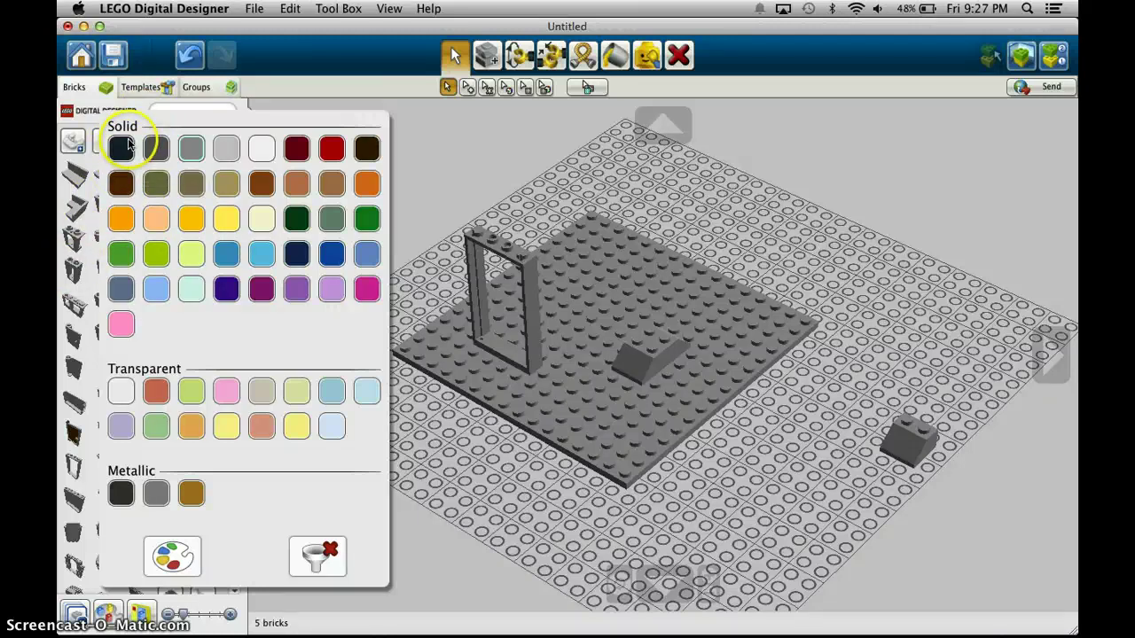
scroll(106, 362, "down", 10)
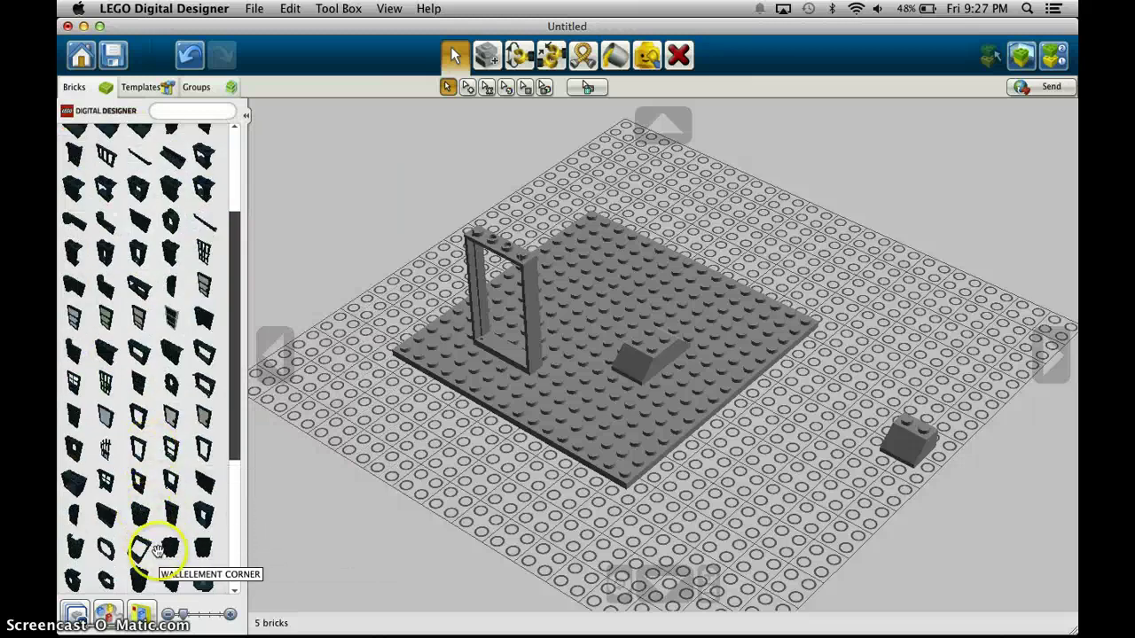
scroll(153, 545, "down", 1)
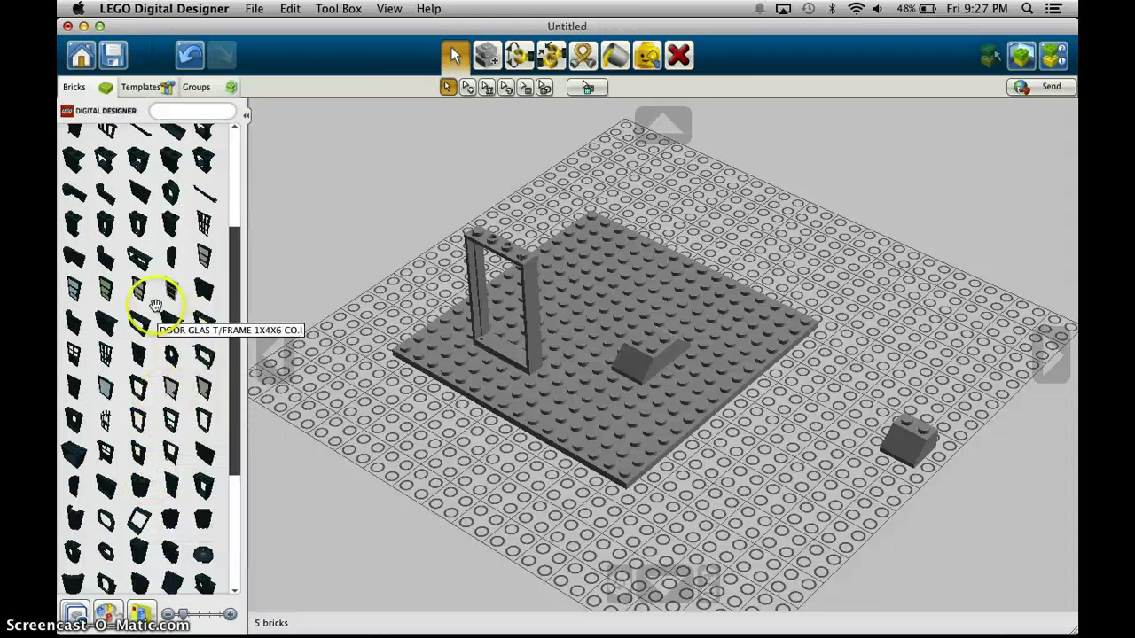
Fit the black DOOR FOR FRAME 1X4X6 into the frame.
left_click(203, 256)
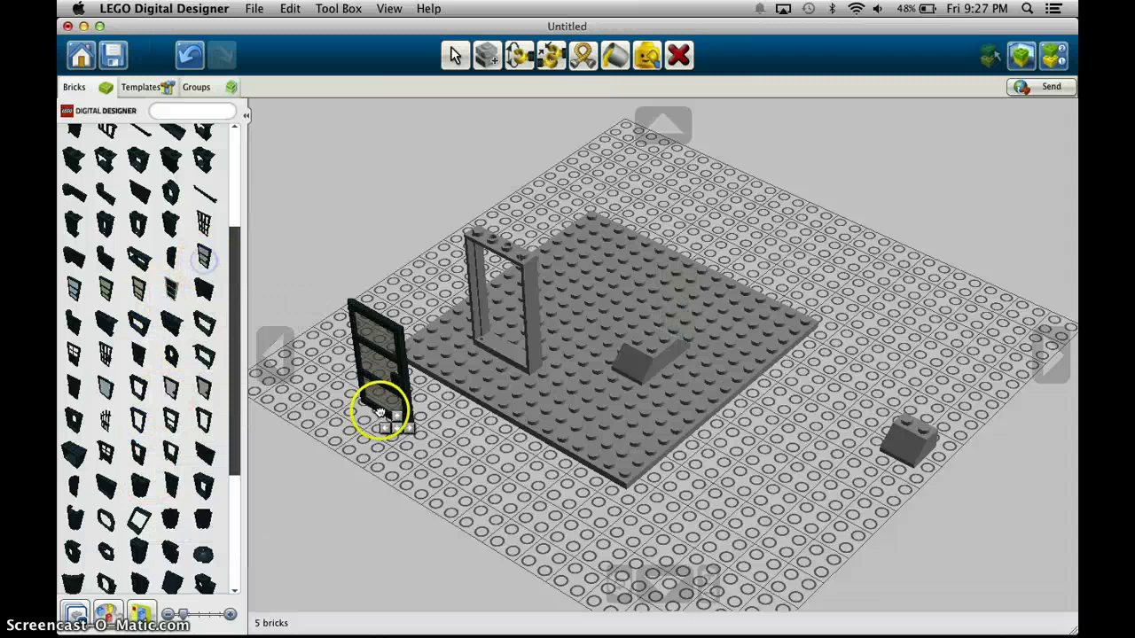
left_click(504, 359)
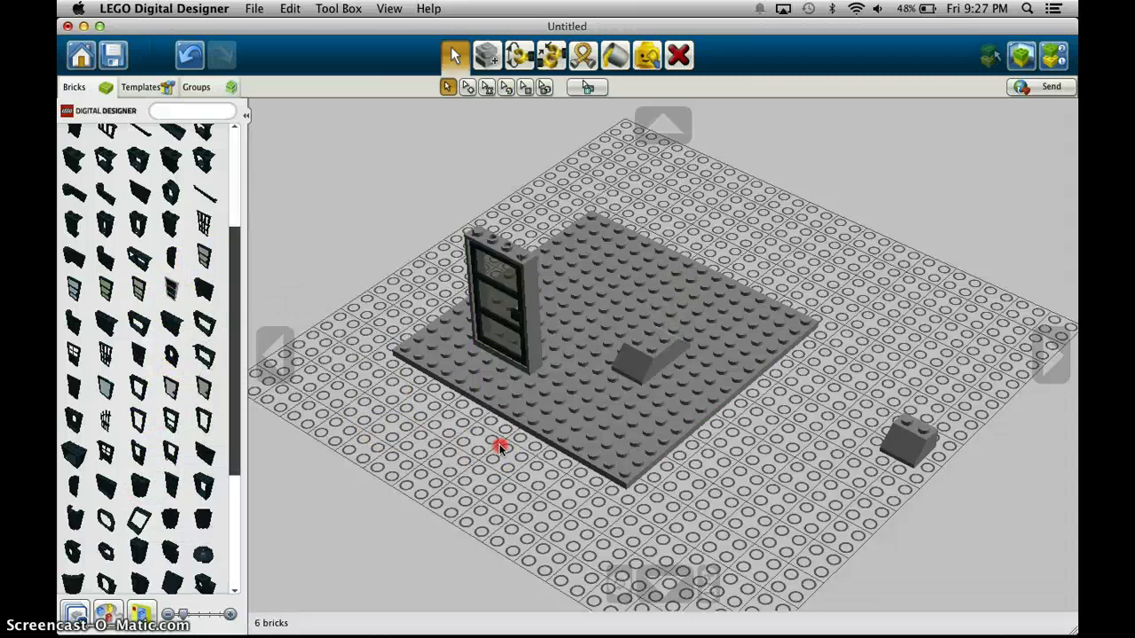
right_click_drag(501, 448, 543, 432)
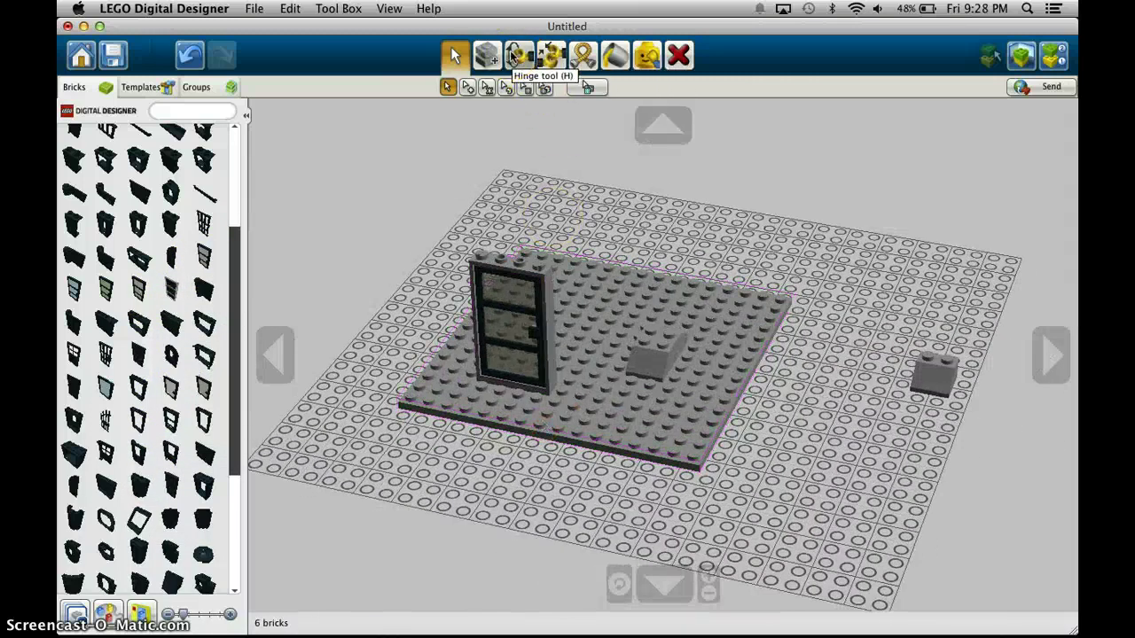
Swing the door around its hinge with the Hinge tool, then return it closed.
left_click(511, 56)
left_click(507, 321)
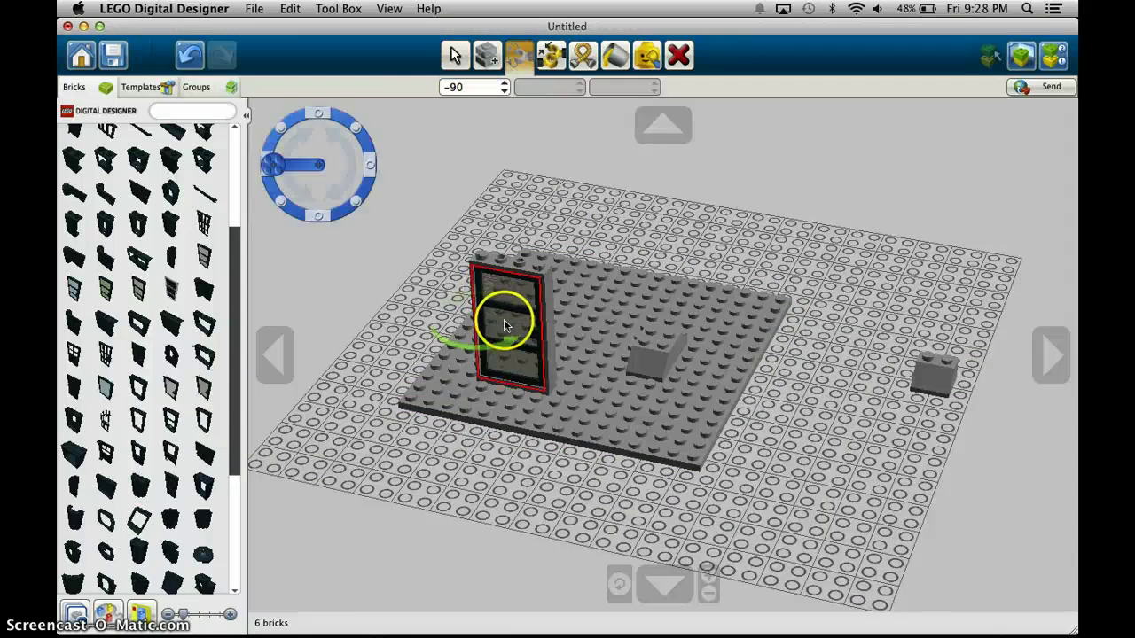
left_click_drag(498, 349, 560, 329)
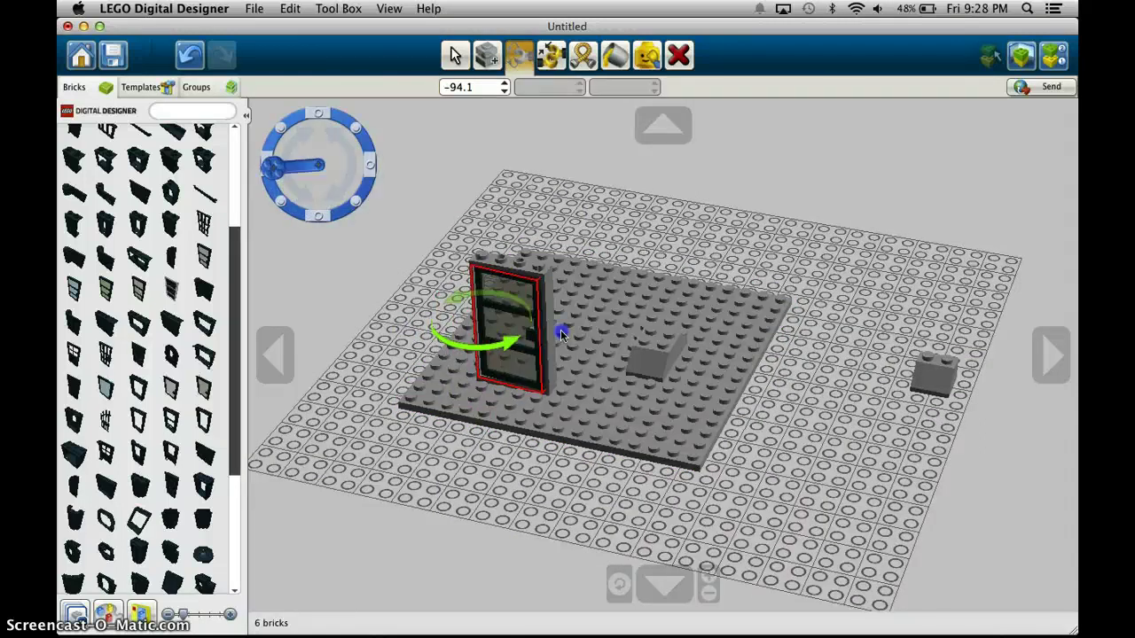
left_click(502, 355)
left_click_drag(502, 355, 500, 330)
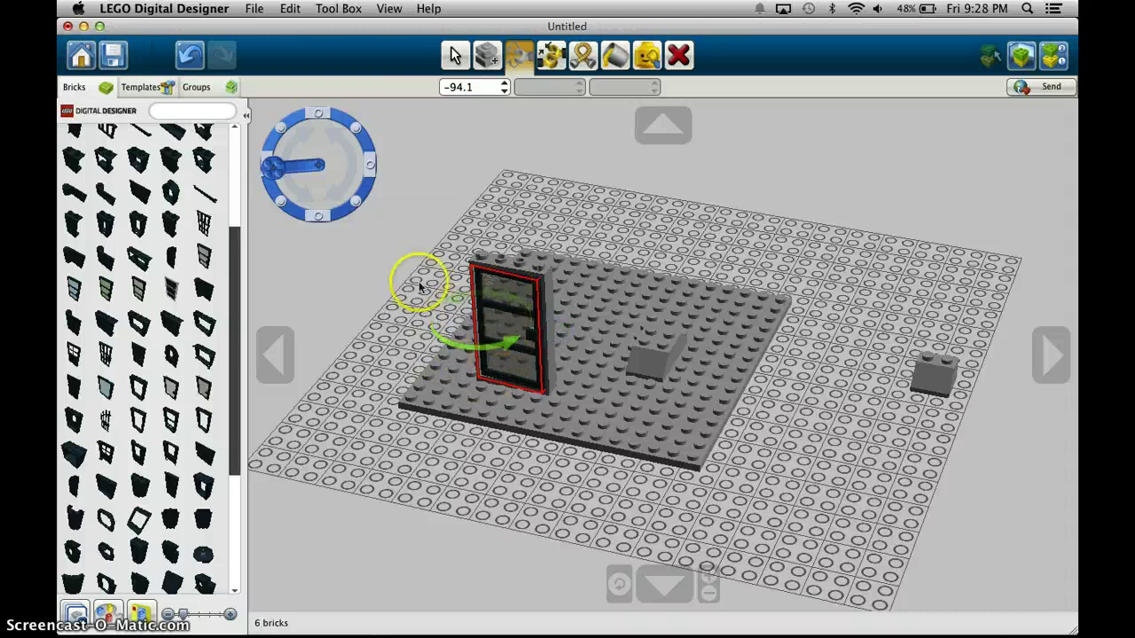
left_click_drag(290, 166, 320, 193)
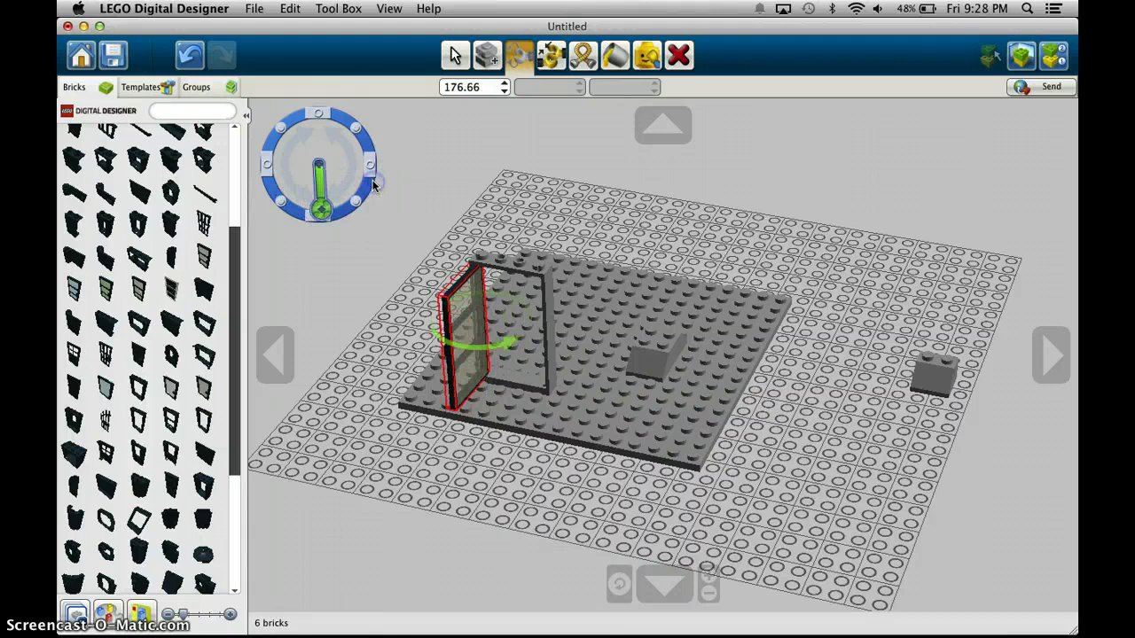
key("Right")
left_click(534, 499)
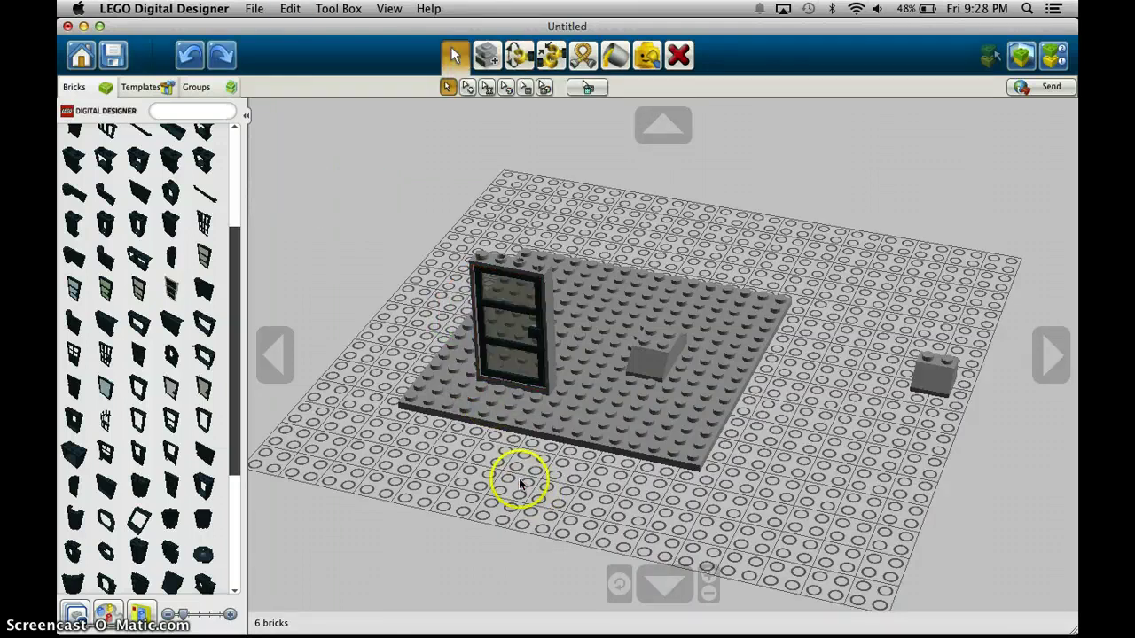
right_click_drag(519, 476, 456, 498)
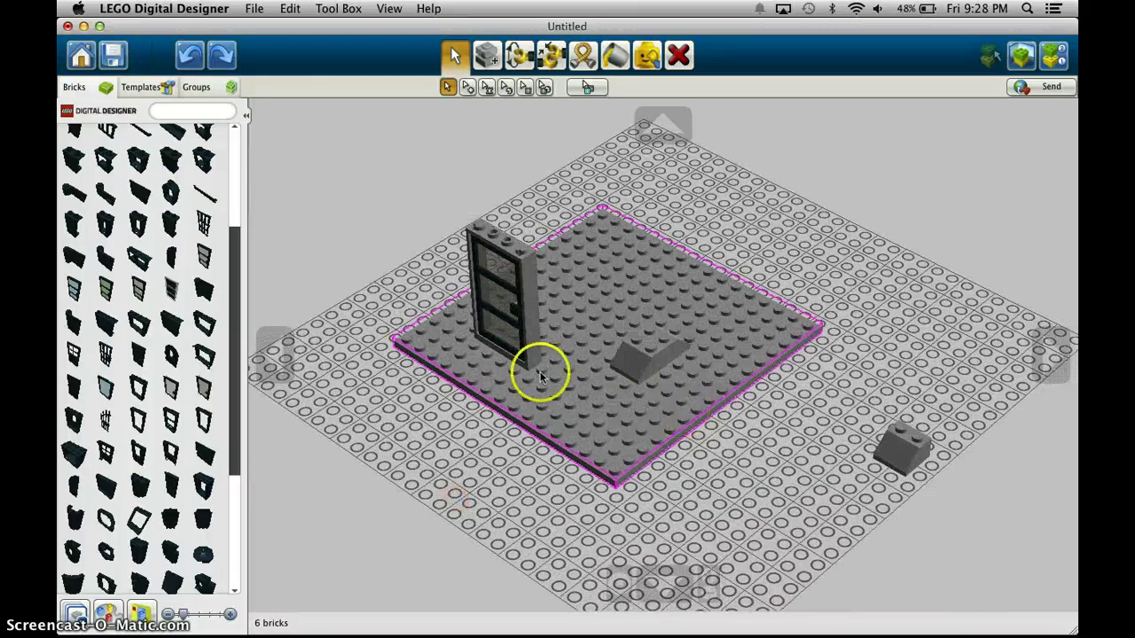
left_click(678, 55)
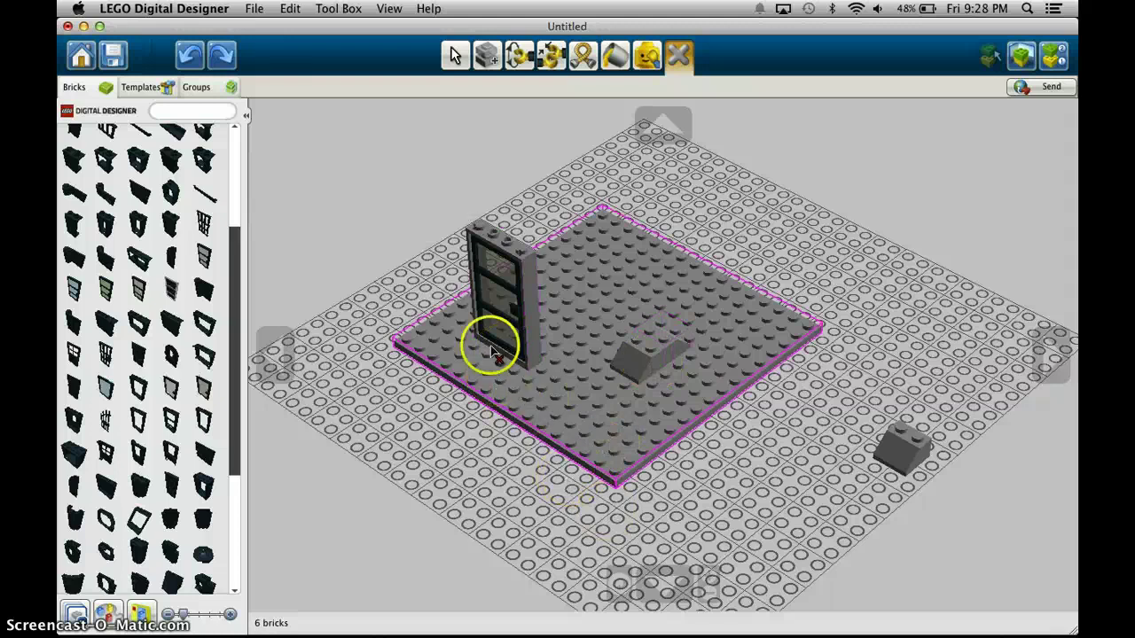
left_click(596, 393)
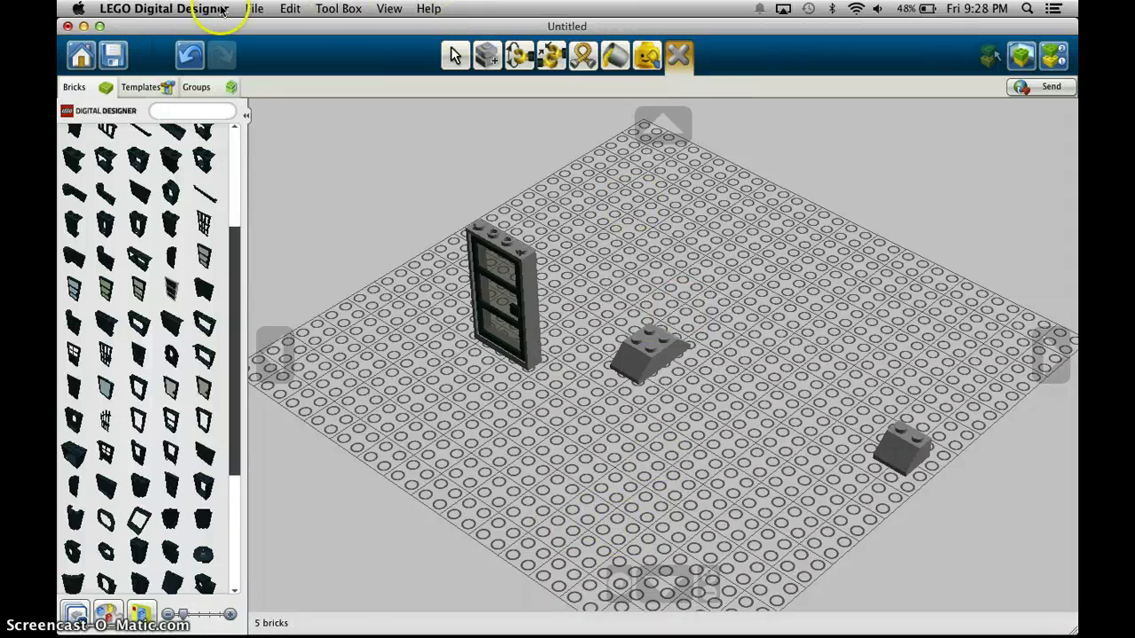
left_click(291, 9)
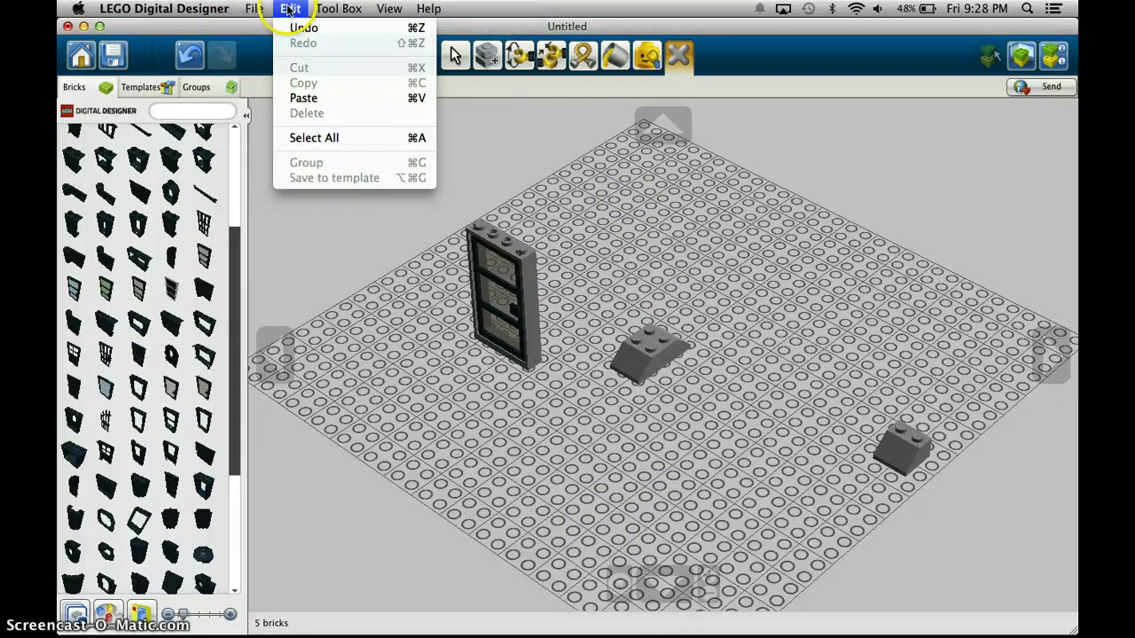
left_click(380, 367)
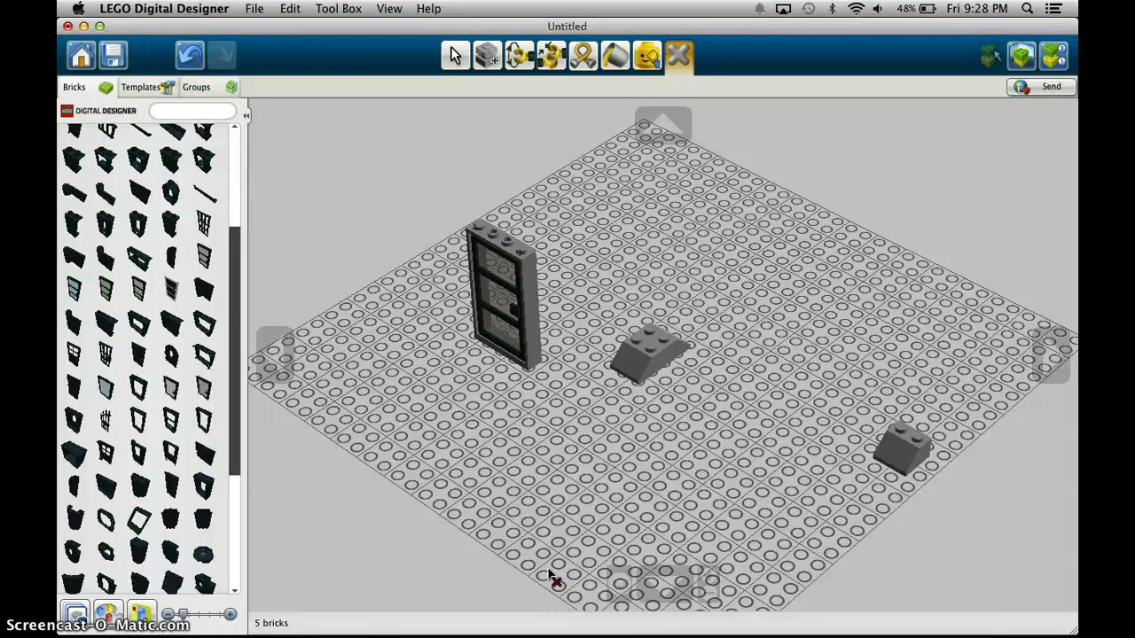
Undo the baseplate deletion and switch back to the Select tool.
key("super+z")
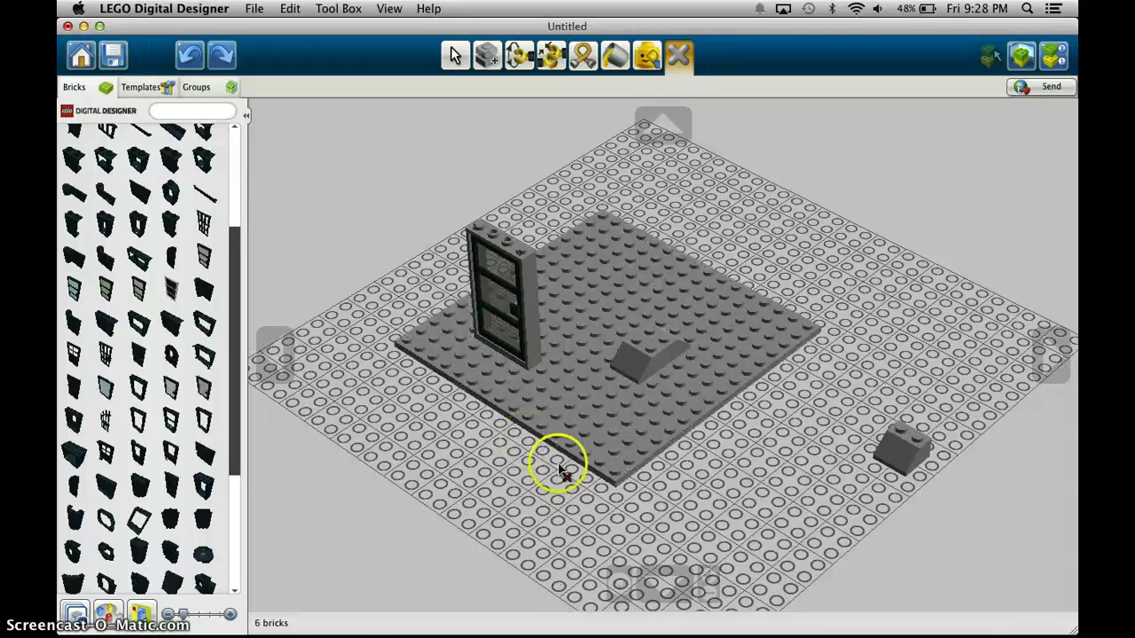
key("v")
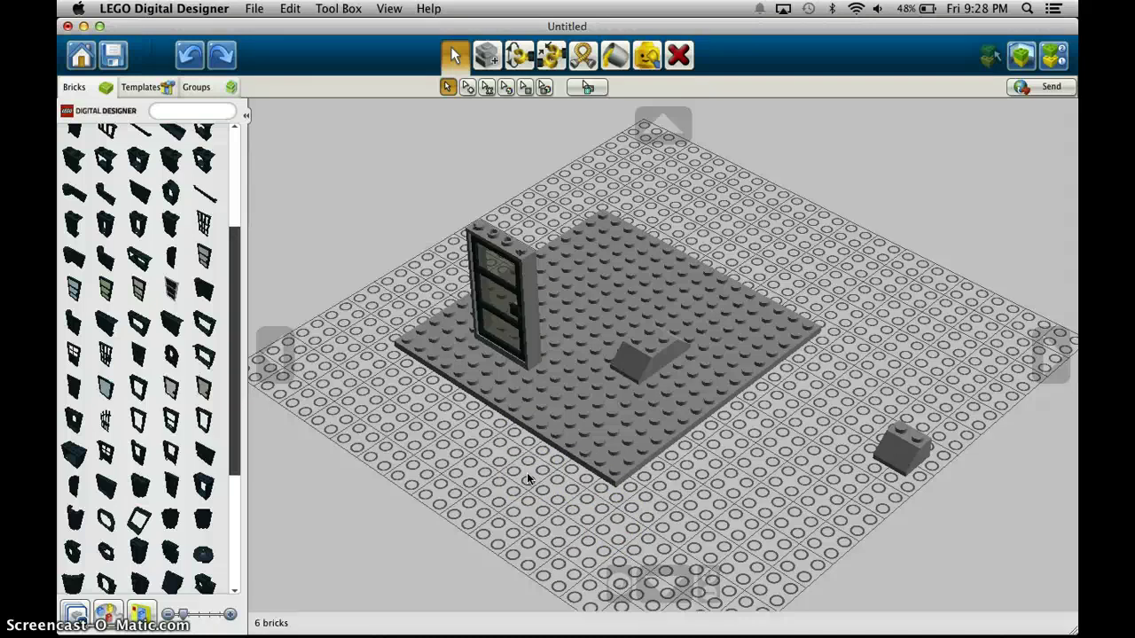
left_click(299, 10)
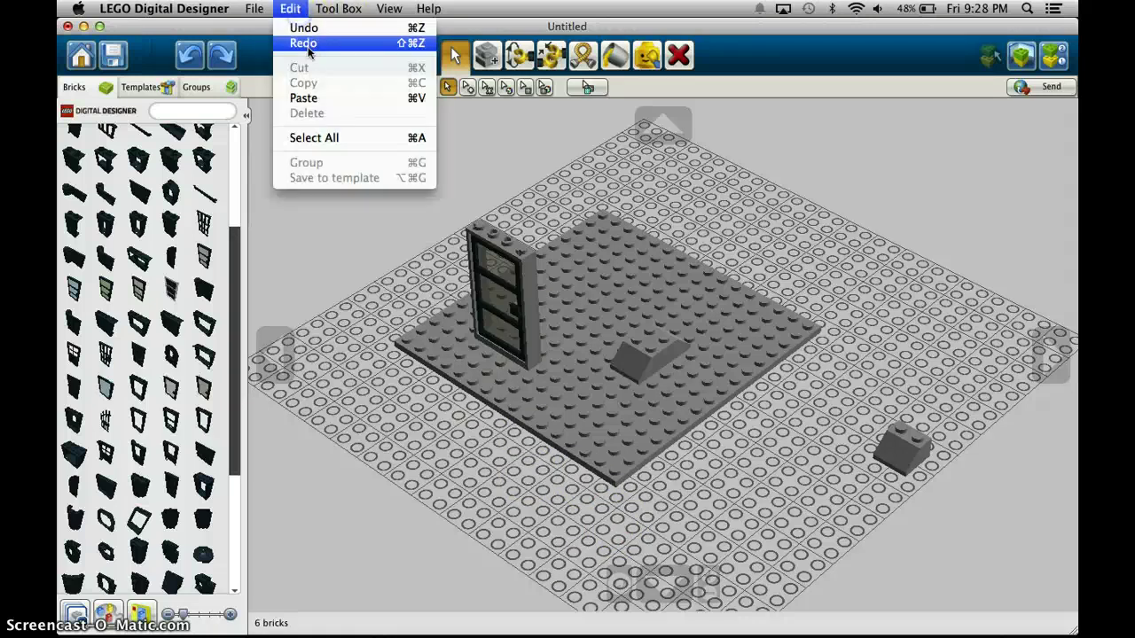
left_click_drag(311, 45, 477, 496)
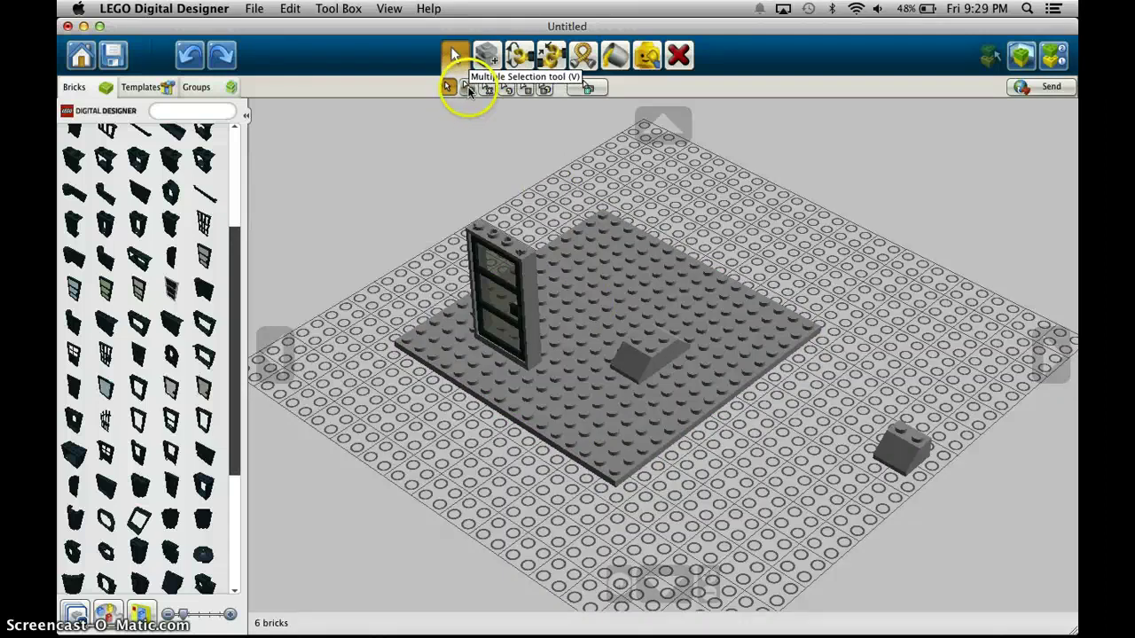
Select the baseplate and door together and drag them to a new spot on the grid.
left_click(591, 370)
left_click(525, 317, "shift")
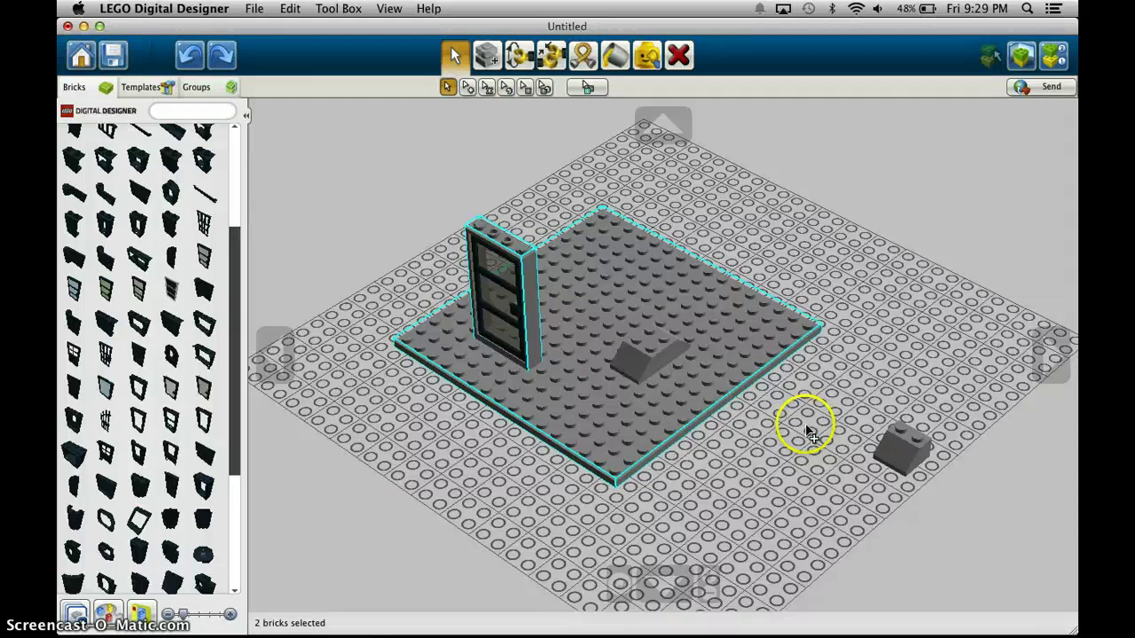
right_click_drag(736, 507, 700, 508)
left_click_drag(575, 406, 568, 439)
left_click(641, 499)
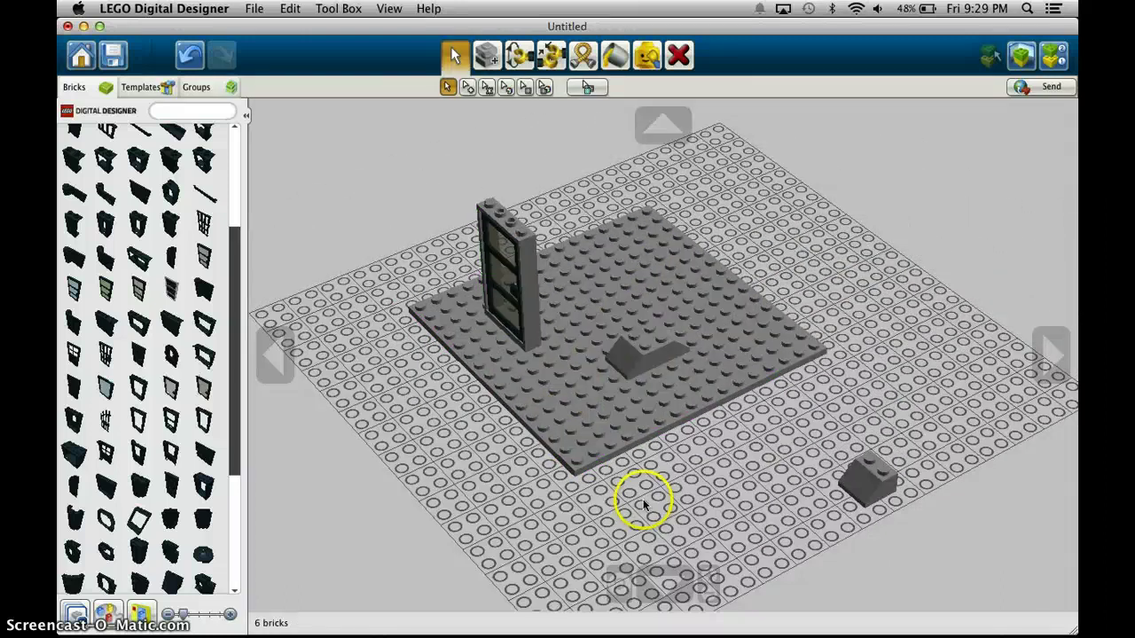
mouse_move(641, 499)
right_mouse_down()
mouse_move(780, 433)
mouse_move(704, 499)
mouse_move(637, 519)
mouse_move(631, 497)
right_mouse_up()
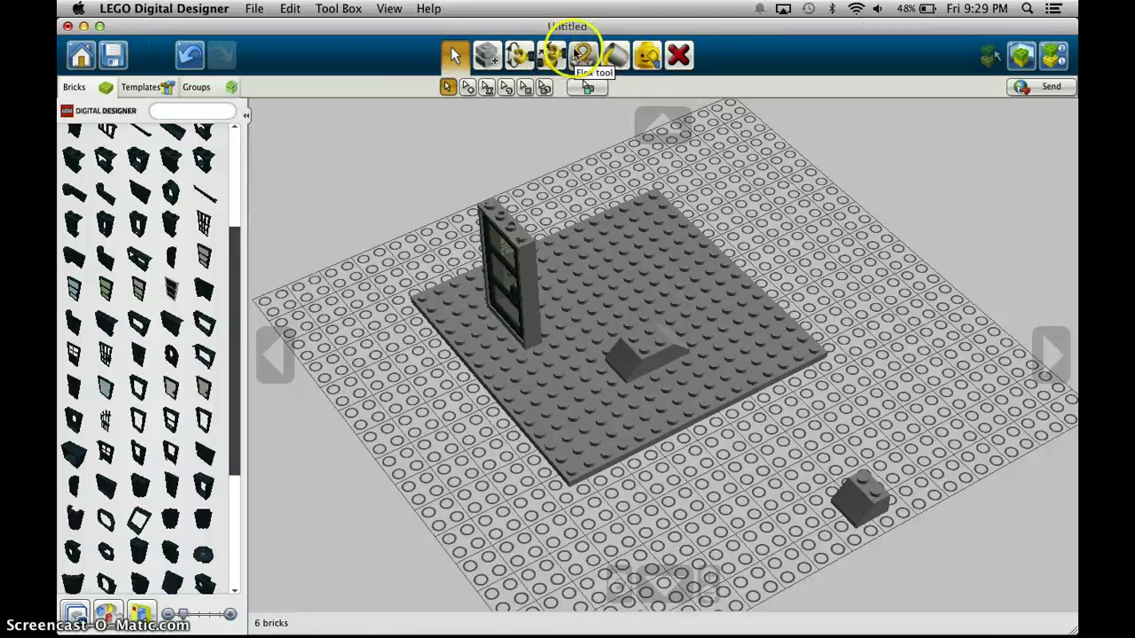
Collapse the palette back to brick categories and clear the brick colour filter.
scroll(92, 282, "up", 10)
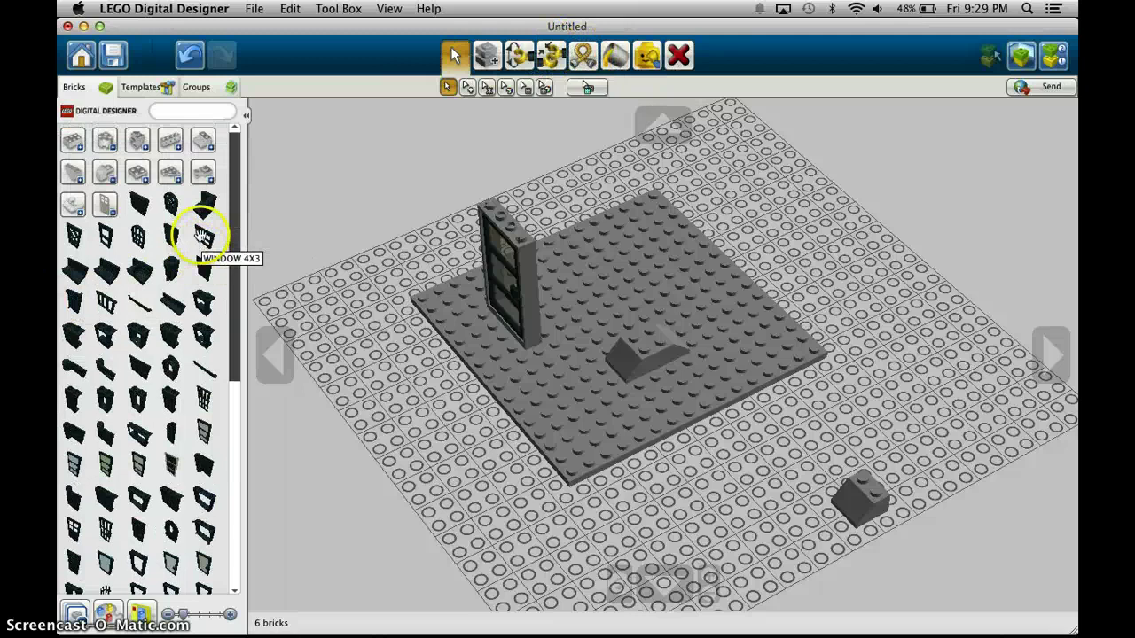
left_click(115, 213)
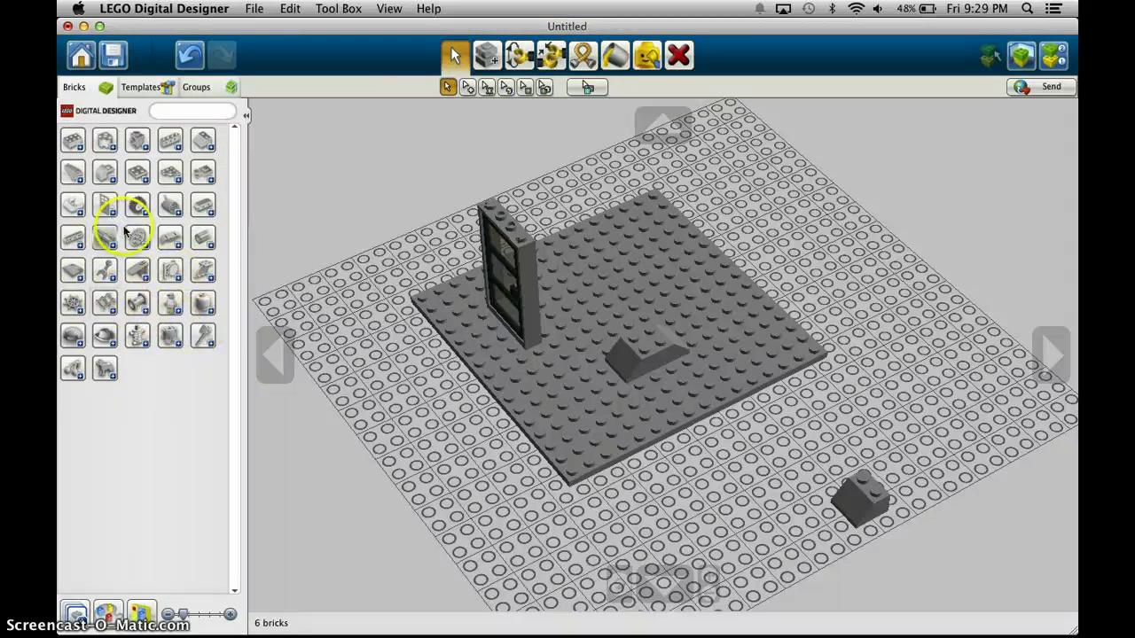
left_click(107, 613)
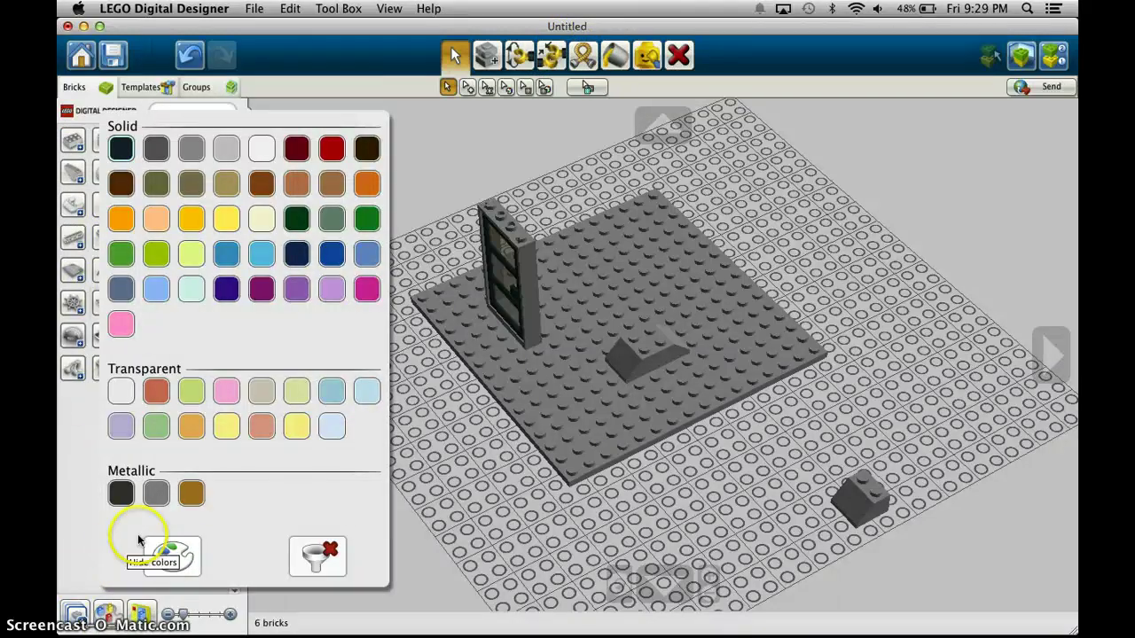
left_click(180, 560)
left_click(107, 613)
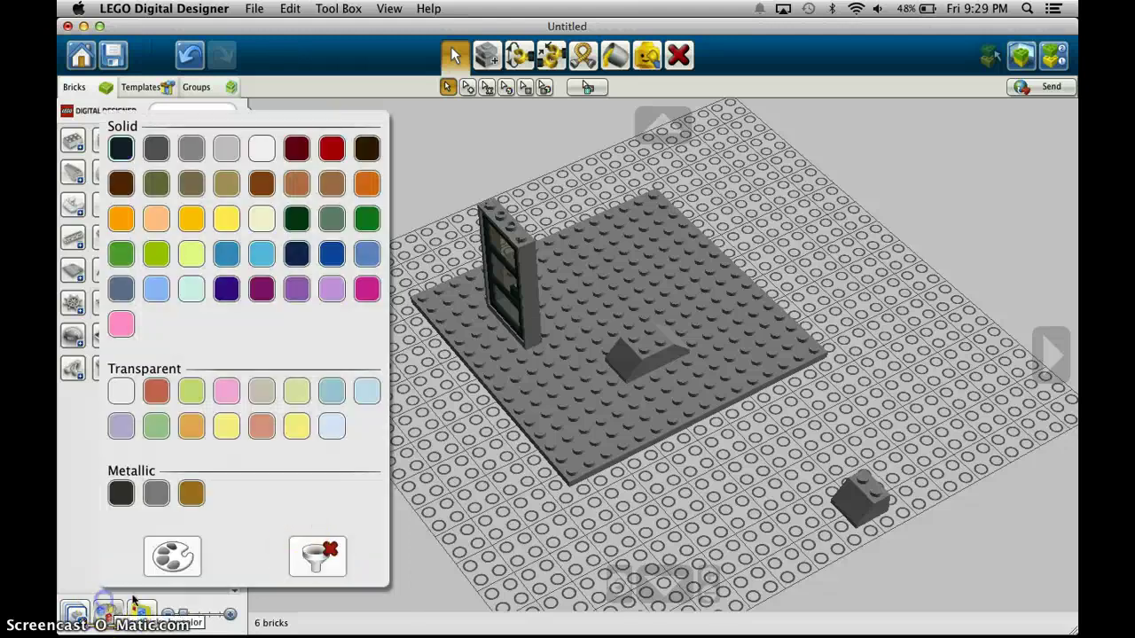
left_click(303, 561)
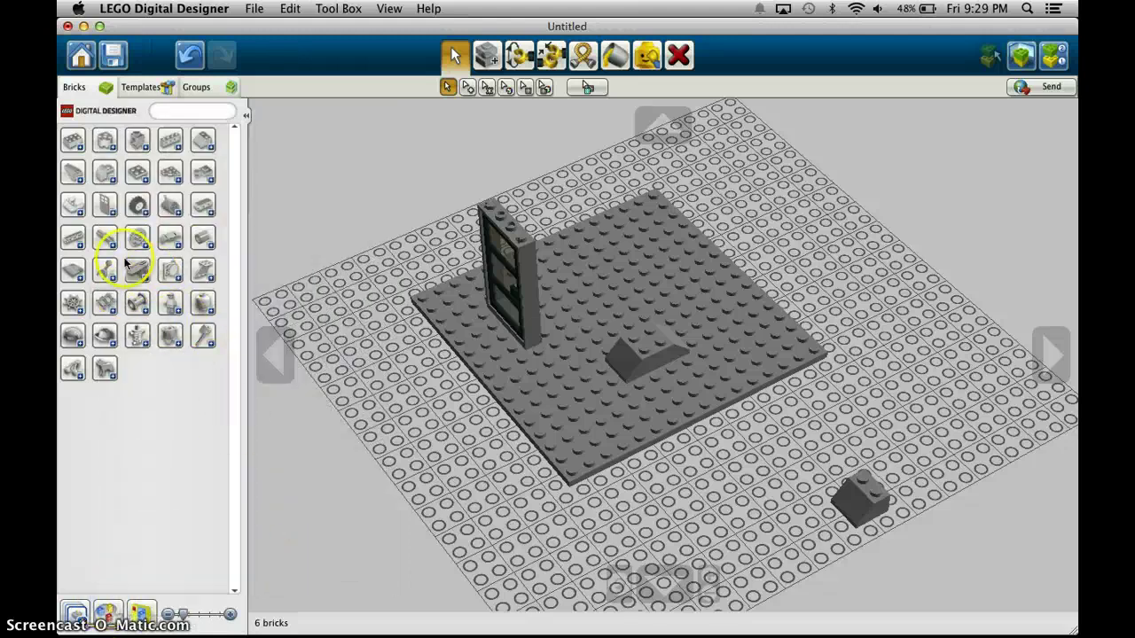
Browse several brick categories, expanding and collapsing groups including dark Technic parts.
left_click(170, 280)
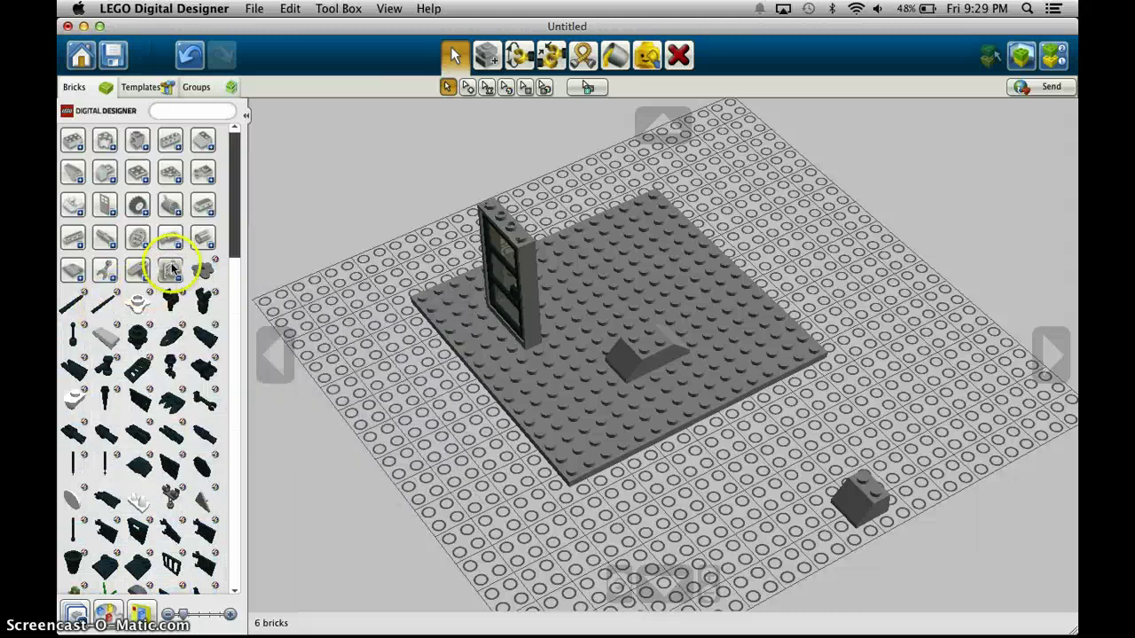
left_click(169, 270)
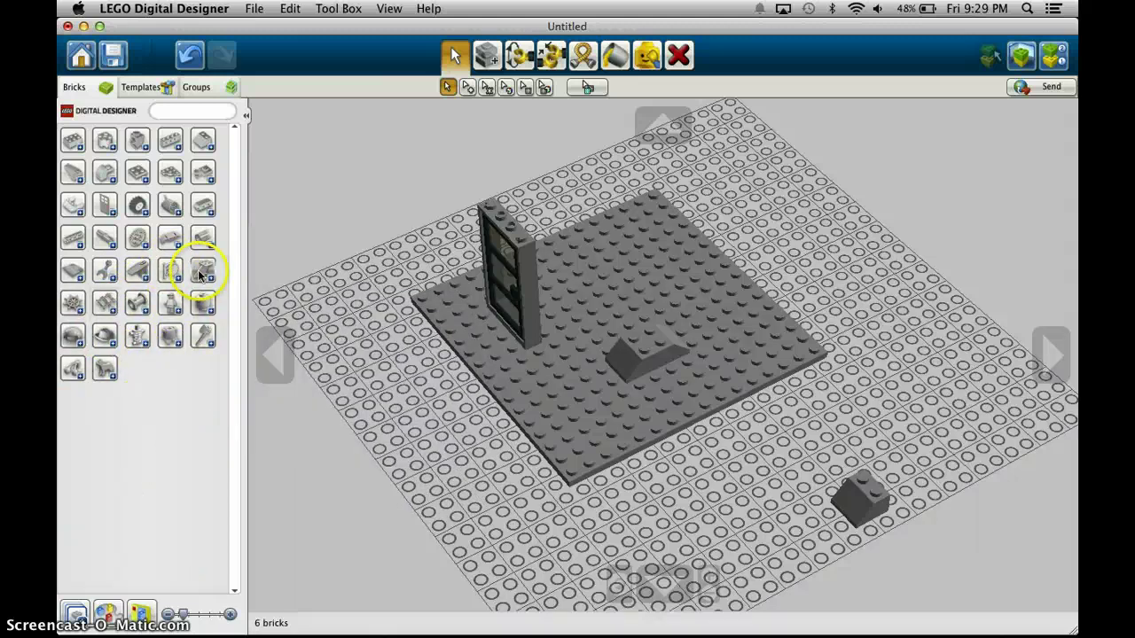
left_click(164, 213)
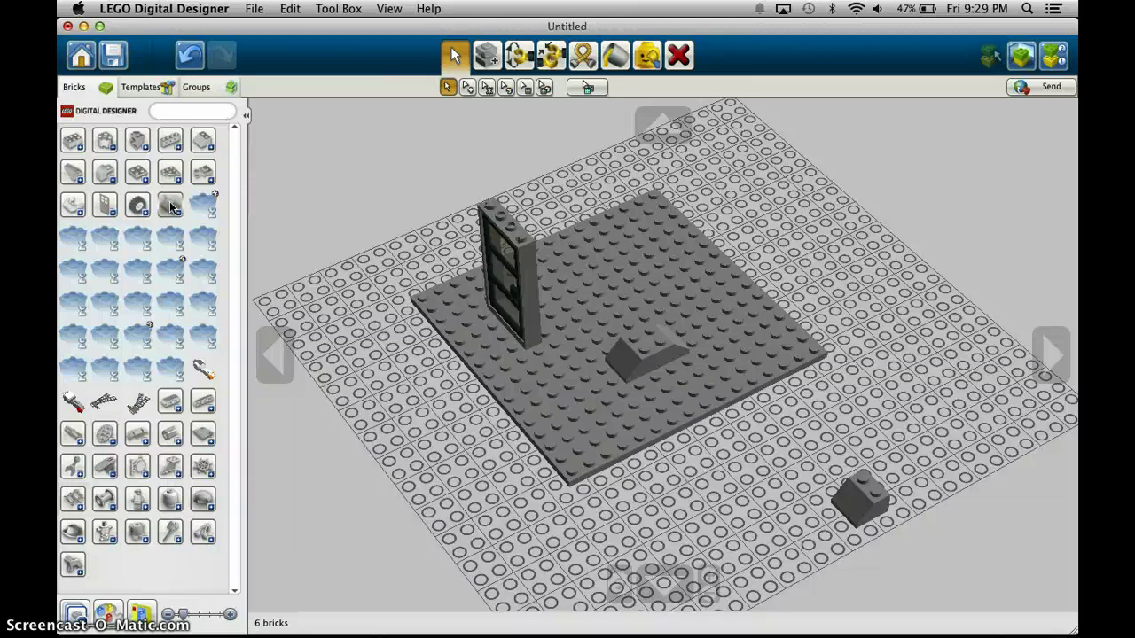
left_click(501, 218)
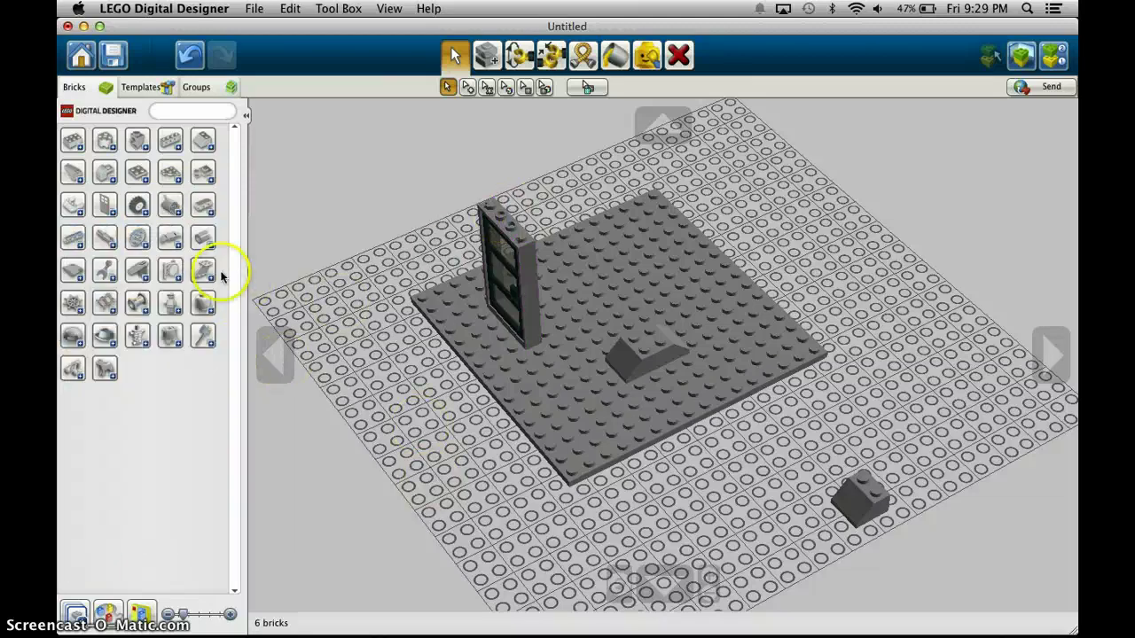
left_click(205, 272)
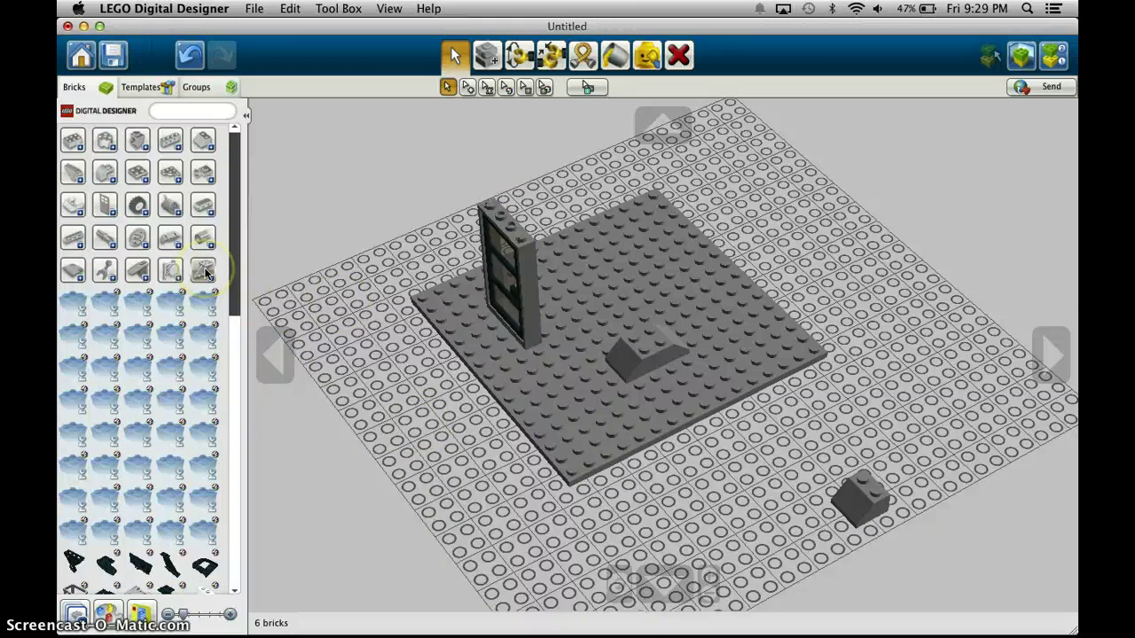
left_click(204, 272)
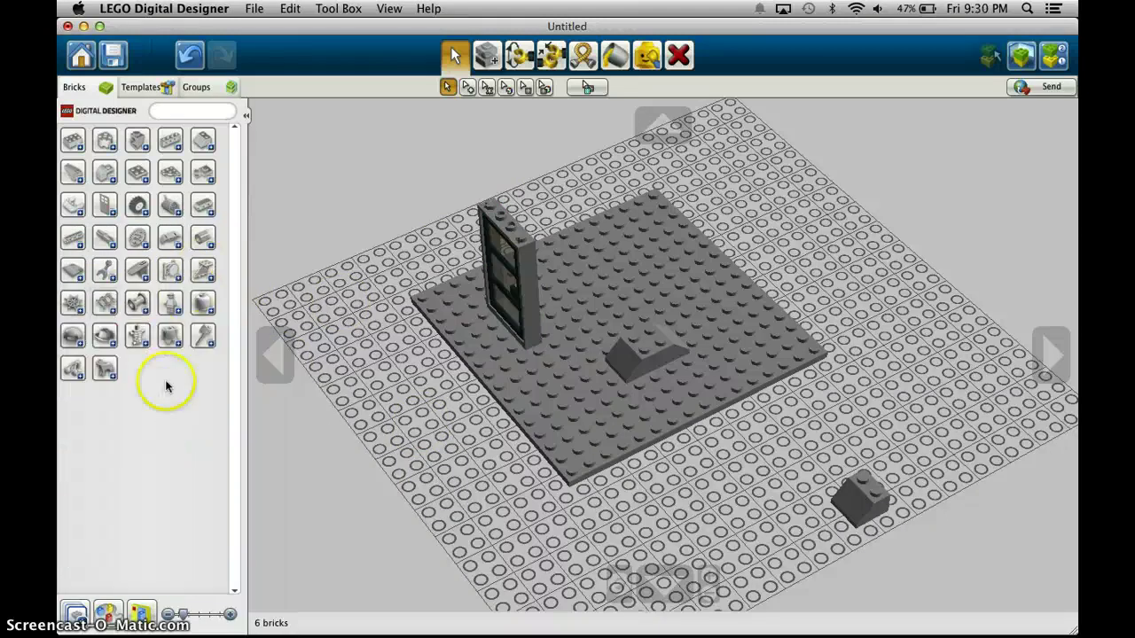
left_click(74, 271)
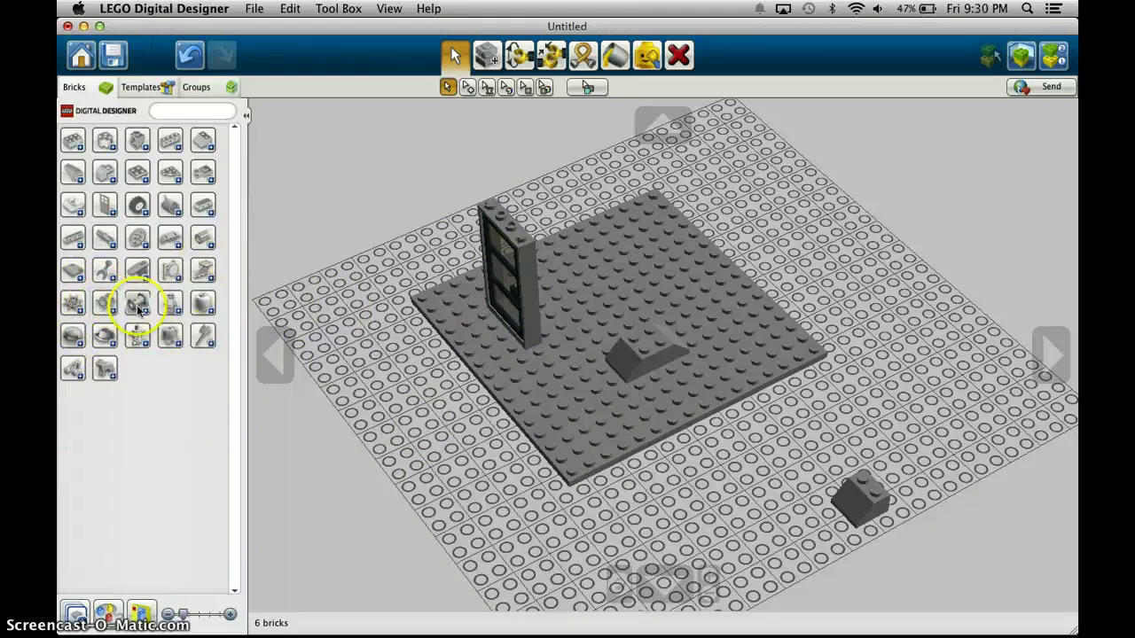
left_click(572, 438)
right_click_drag(573, 438, 493, 448)
Browse the black Technic parts and open the group holding chains and flexible parts.
left_click(173, 273)
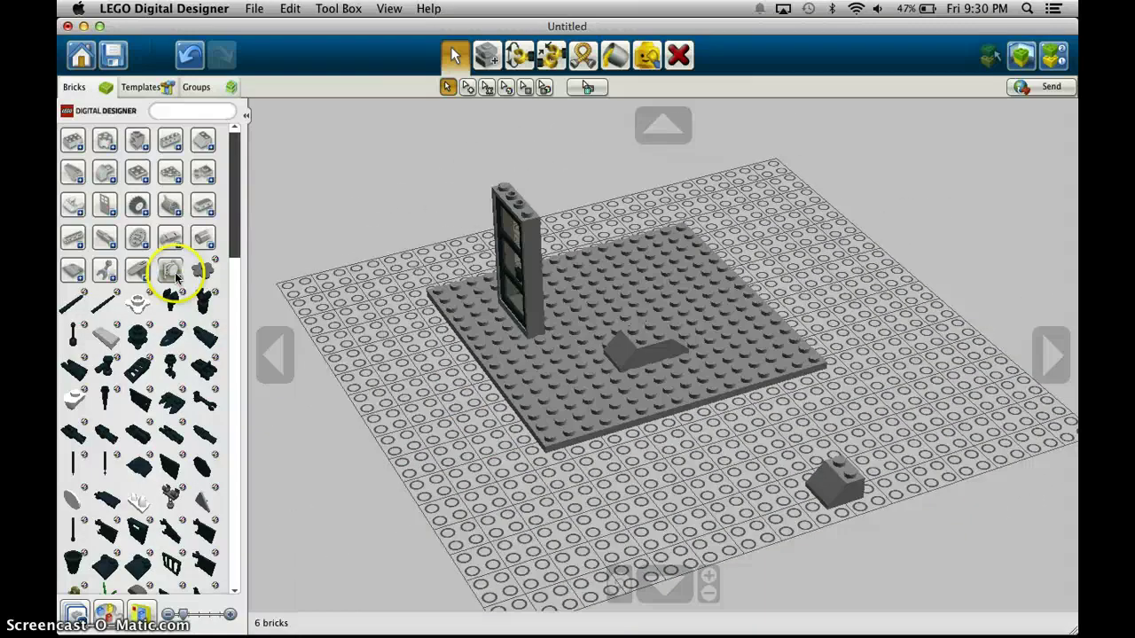
left_click(170, 271)
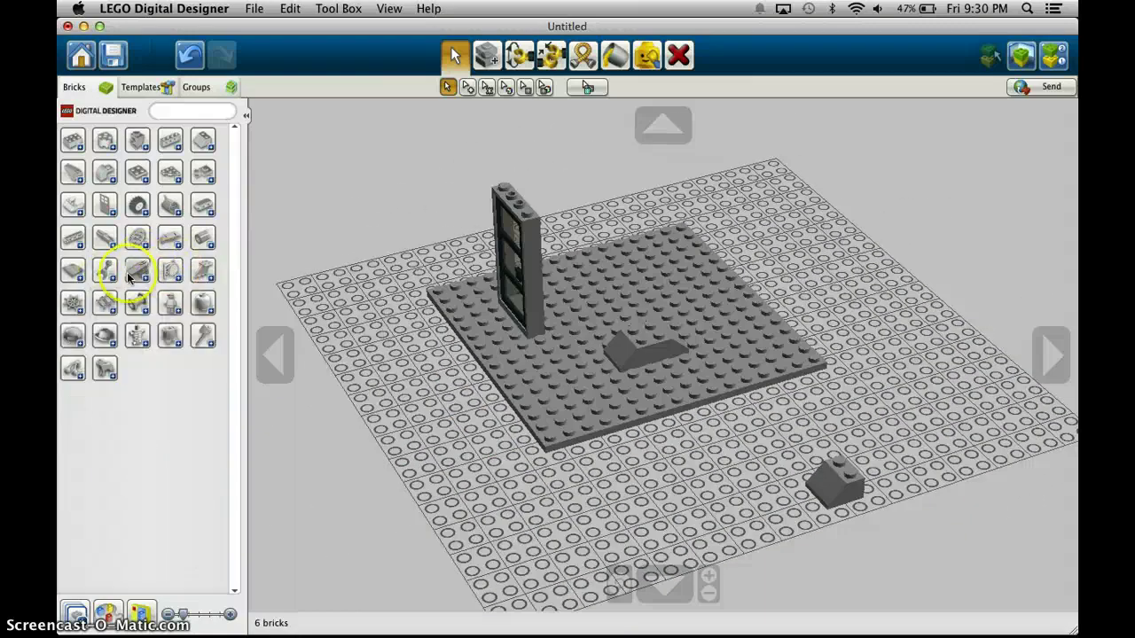
left_click(105, 239)
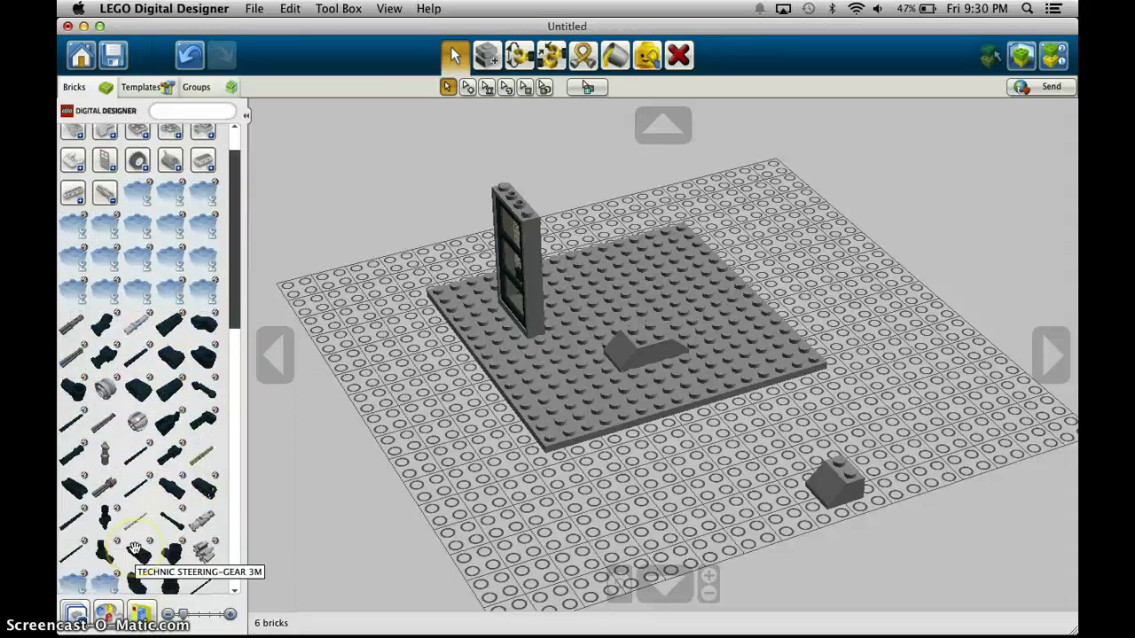
scroll(138, 543, "down", 5)
left_click_drag(195, 413, 186, 304)
scroll(126, 240, "up", 5)
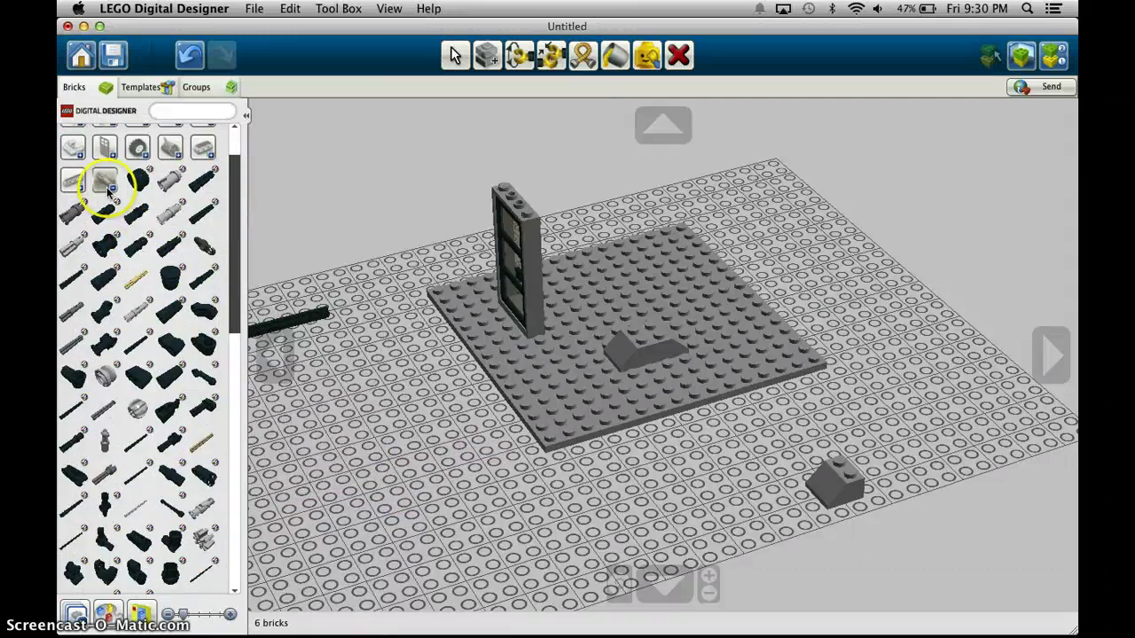
left_click(97, 180)
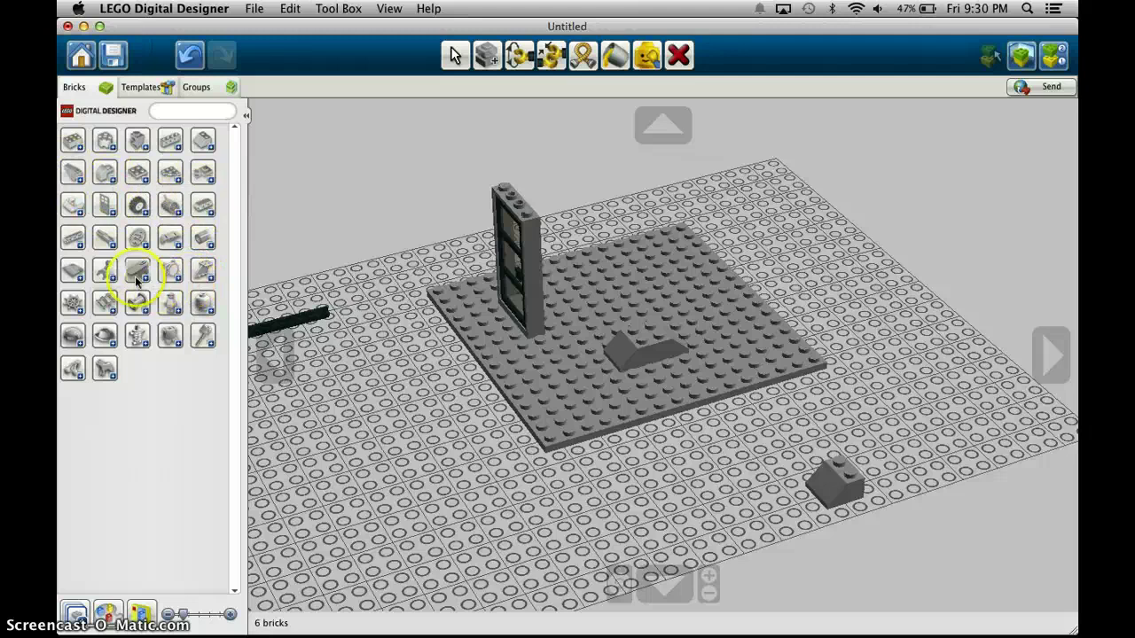
left_click(202, 238)
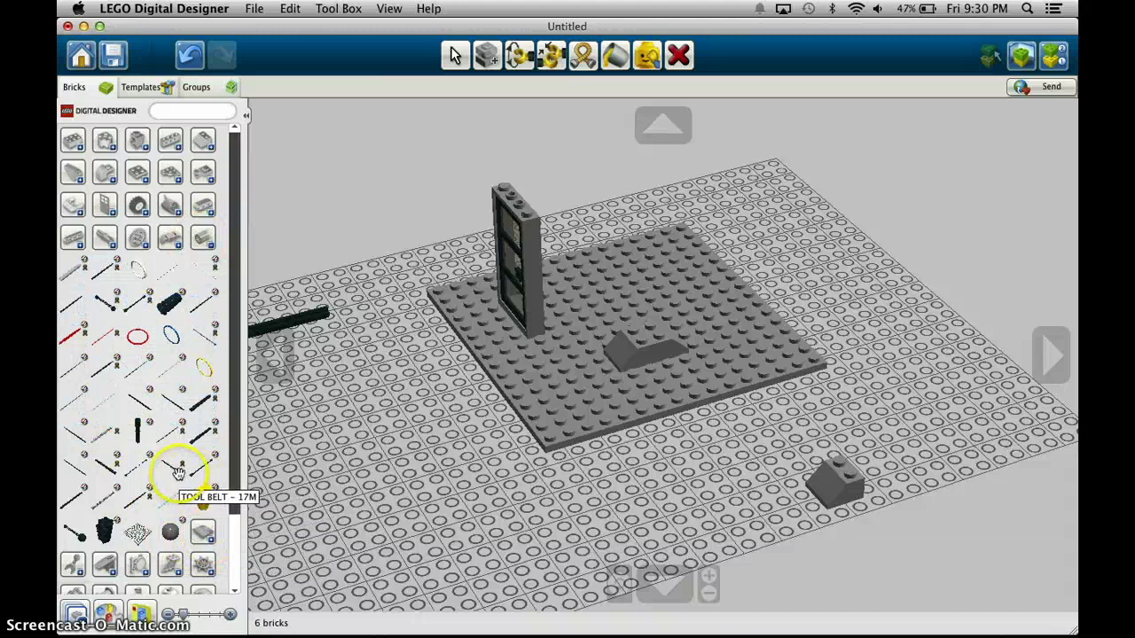
Place a Chain 6 M on the baseplate's front edge and flex its end down onto the grid.
left_click(104, 303)
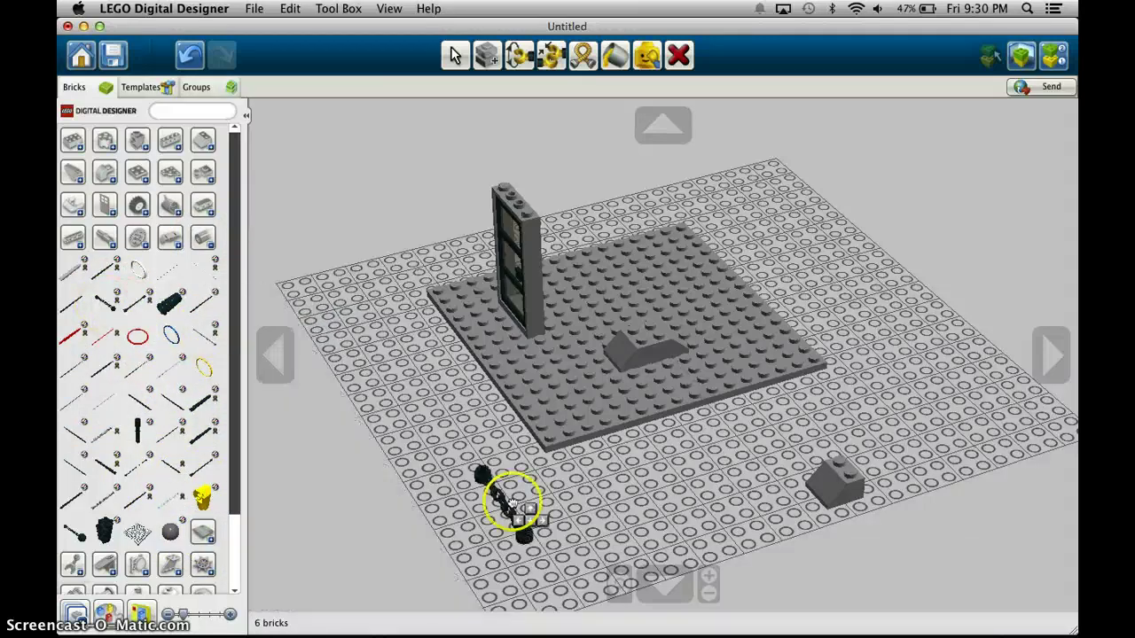
left_click(643, 446)
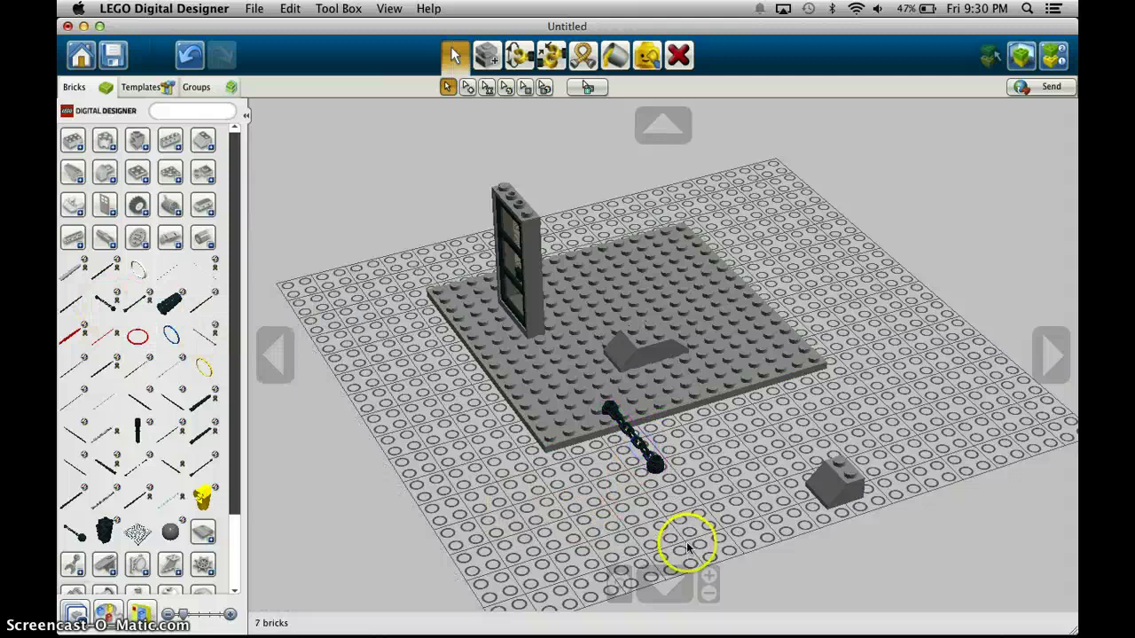
left_click(584, 56)
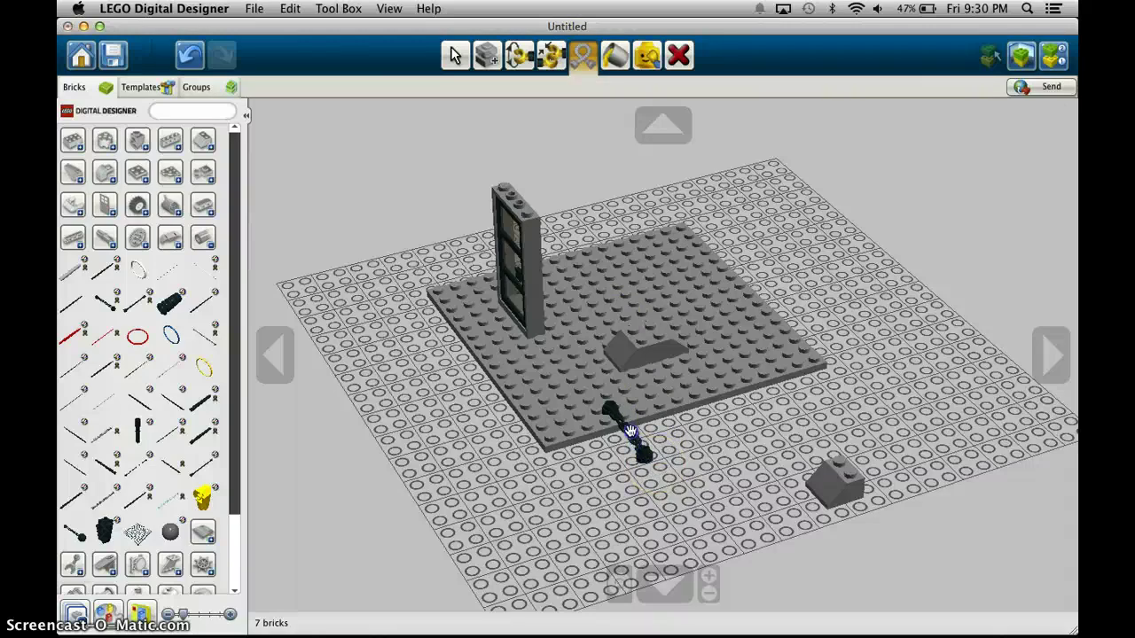
left_click_drag(680, 380, 628, 383)
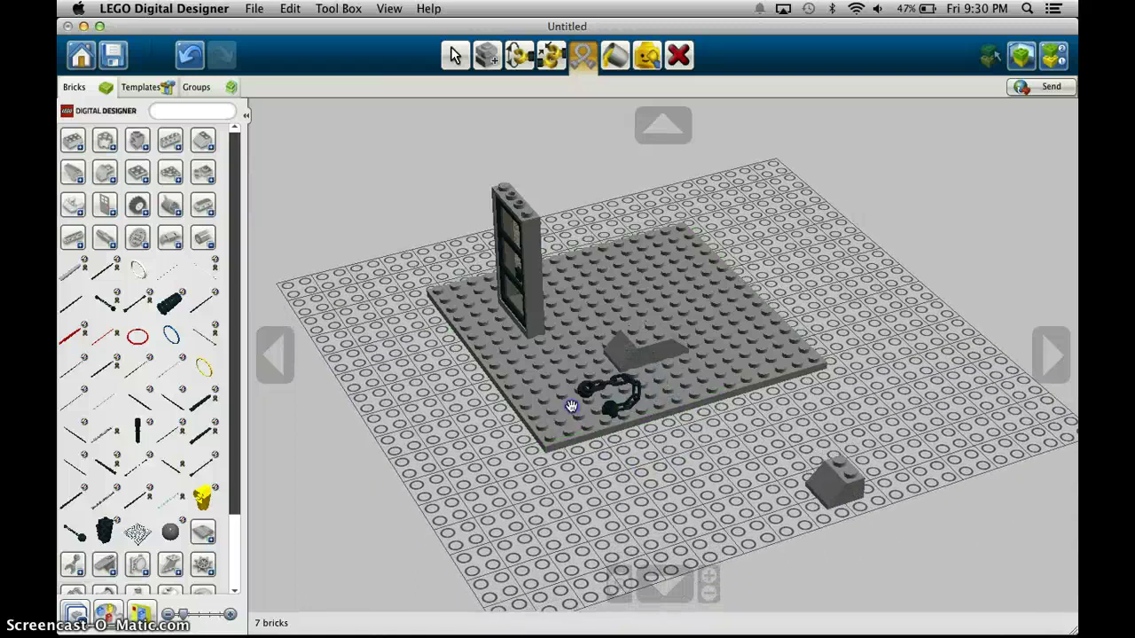
mouse_move(545, 434)
left_mouse_down()
mouse_move(543, 443)
mouse_move(556, 422)
left_mouse_up()
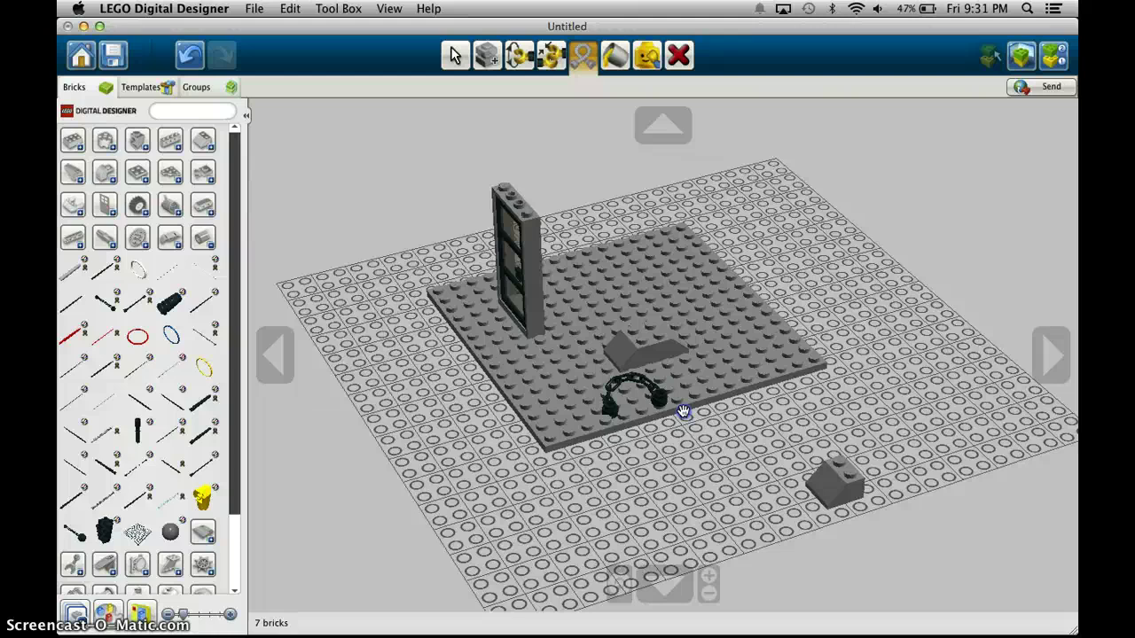
left_click_drag(668, 415, 660, 399)
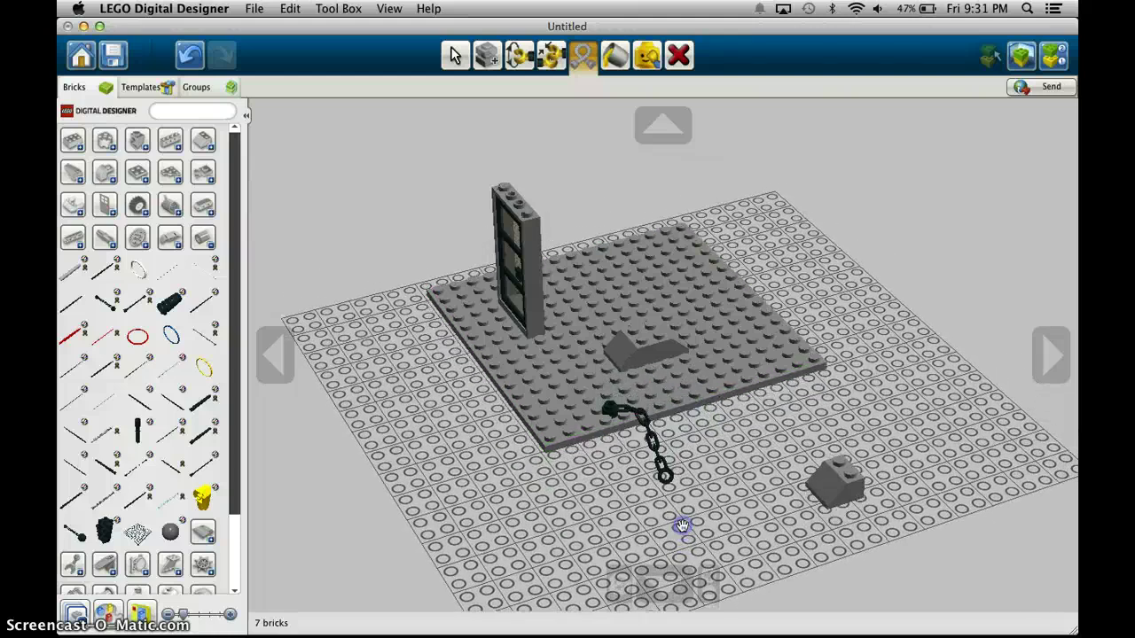
left_click_drag(638, 408, 667, 496)
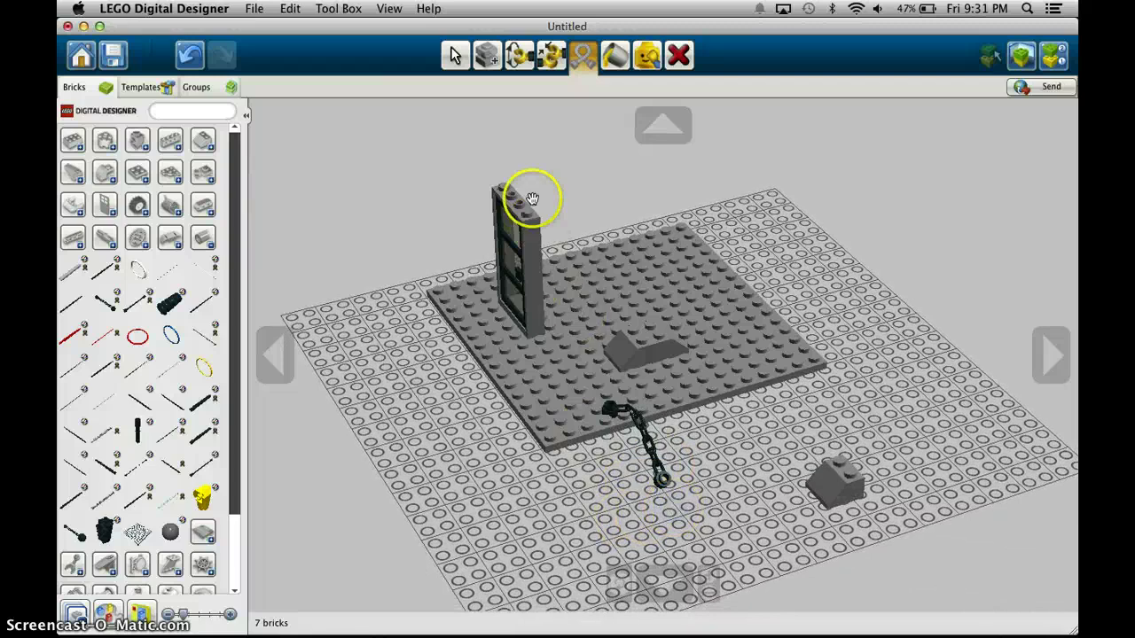
Undo the last chain bend and delete the chain from the baseplate.
key("v")
key("super+z")
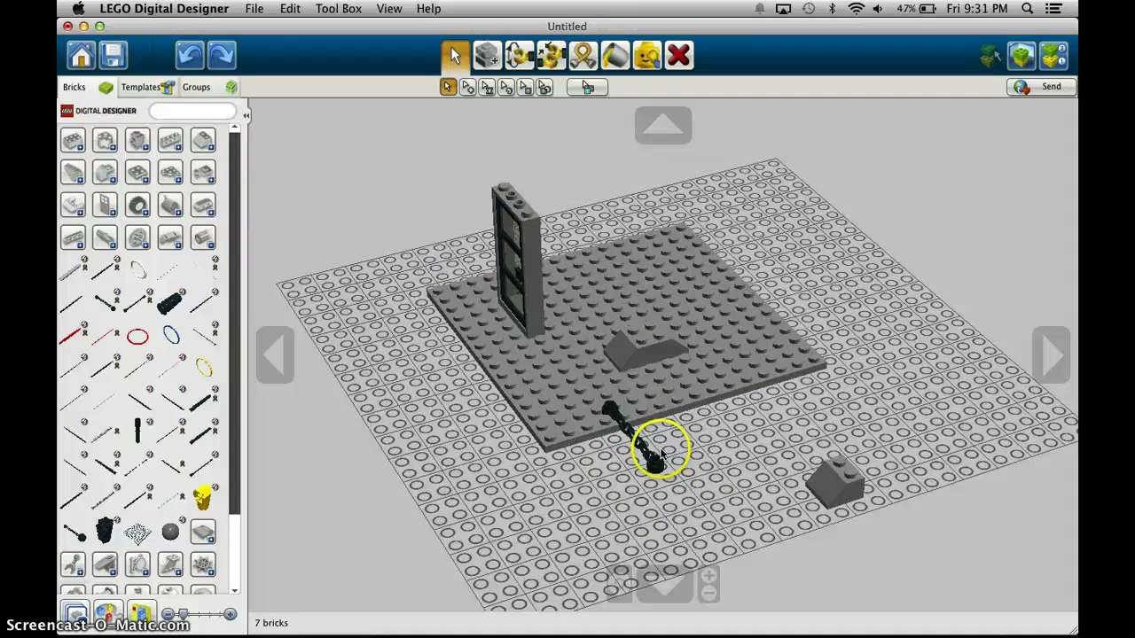
key("d")
left_click(652, 463)
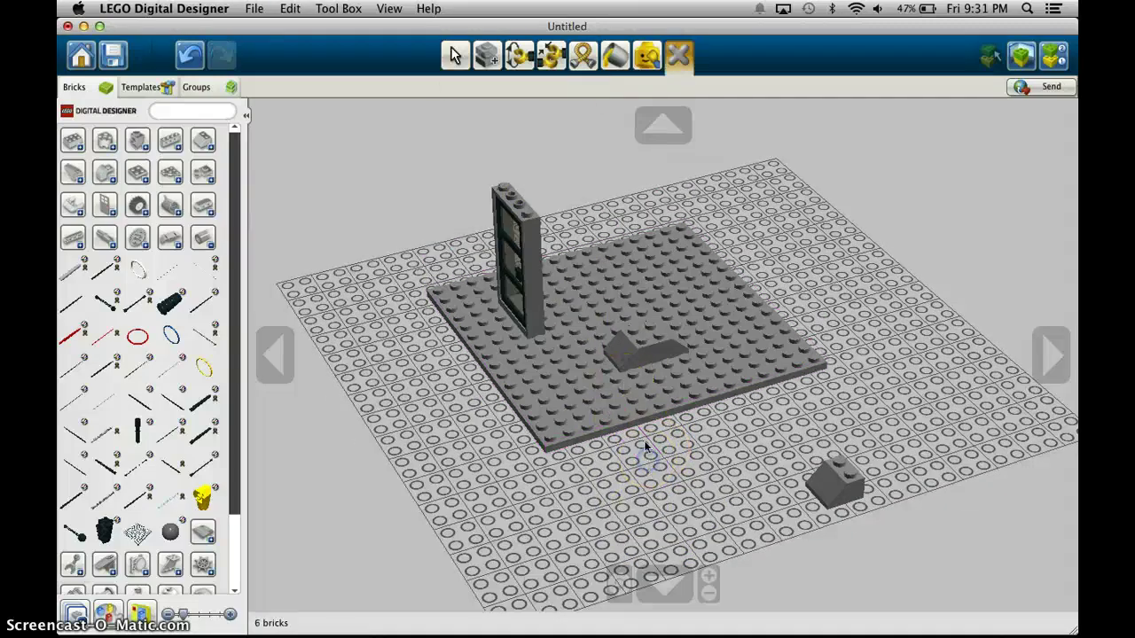
key("v")
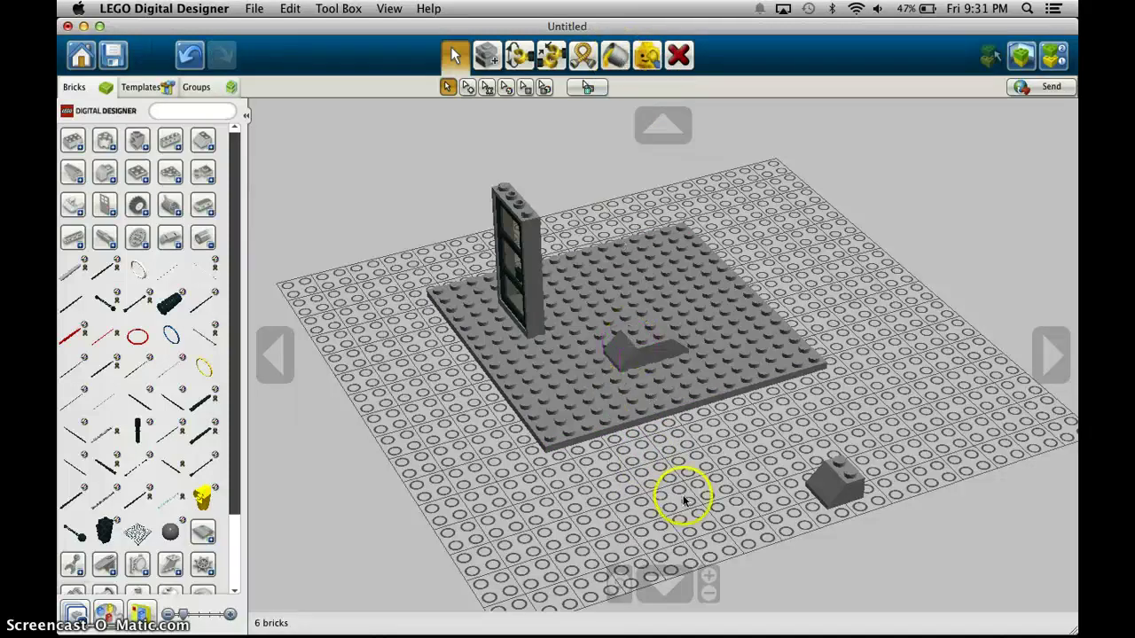
Paint the grey baseplate green.
key("b")
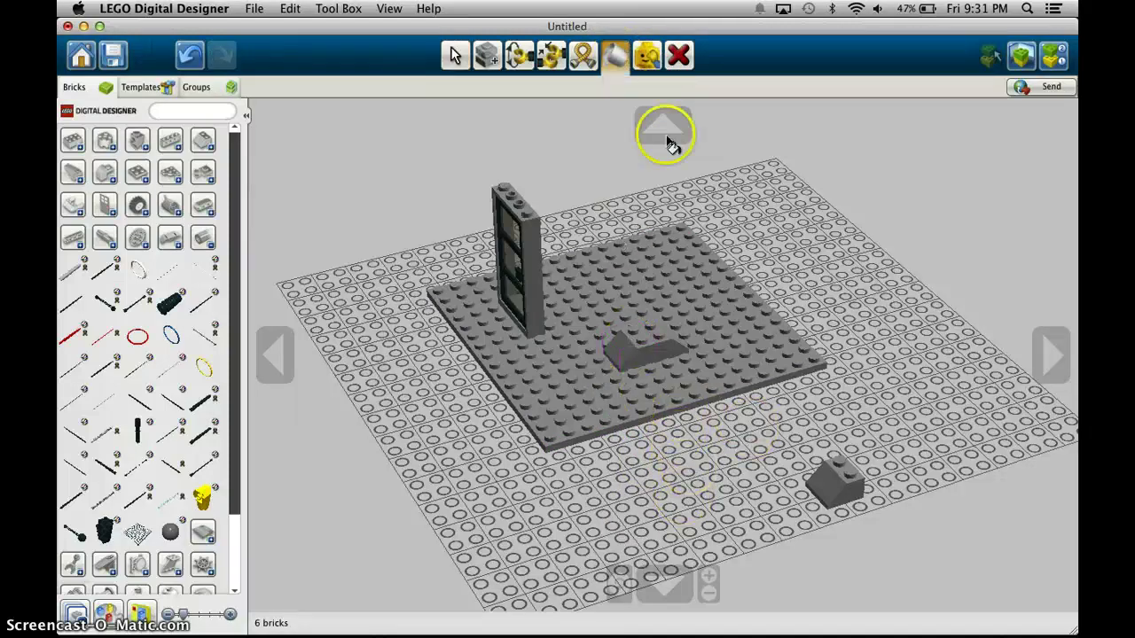
left_click(698, 280)
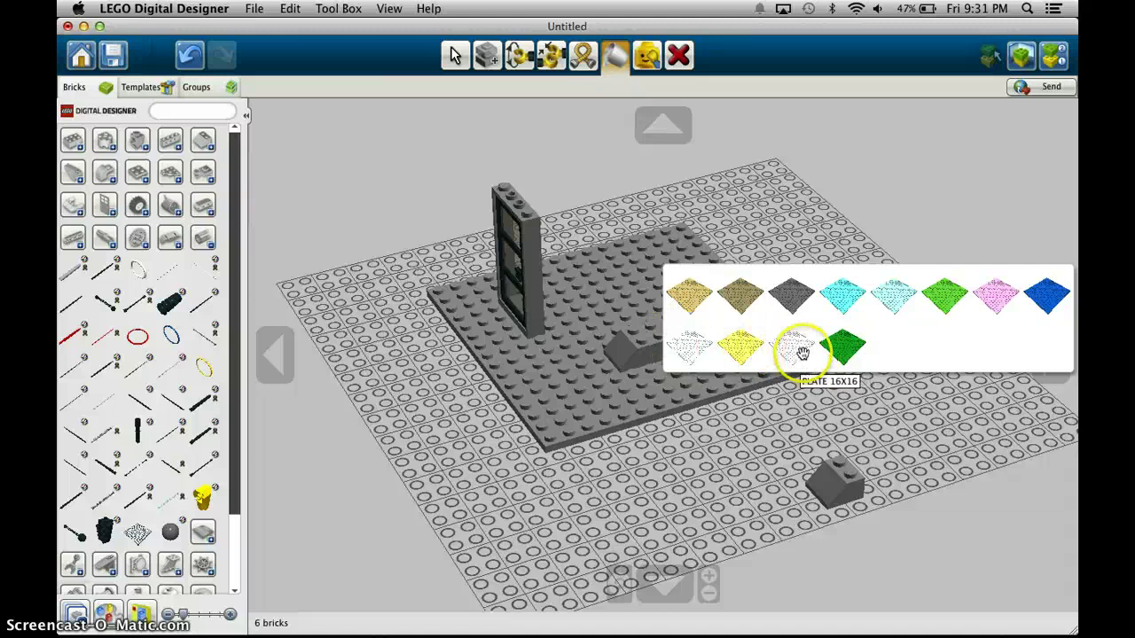
left_click(844, 348)
key("v")
mouse_move(641, 473)
right_mouse_down()
mouse_move(793, 392)
mouse_move(688, 477)
right_mouse_up()
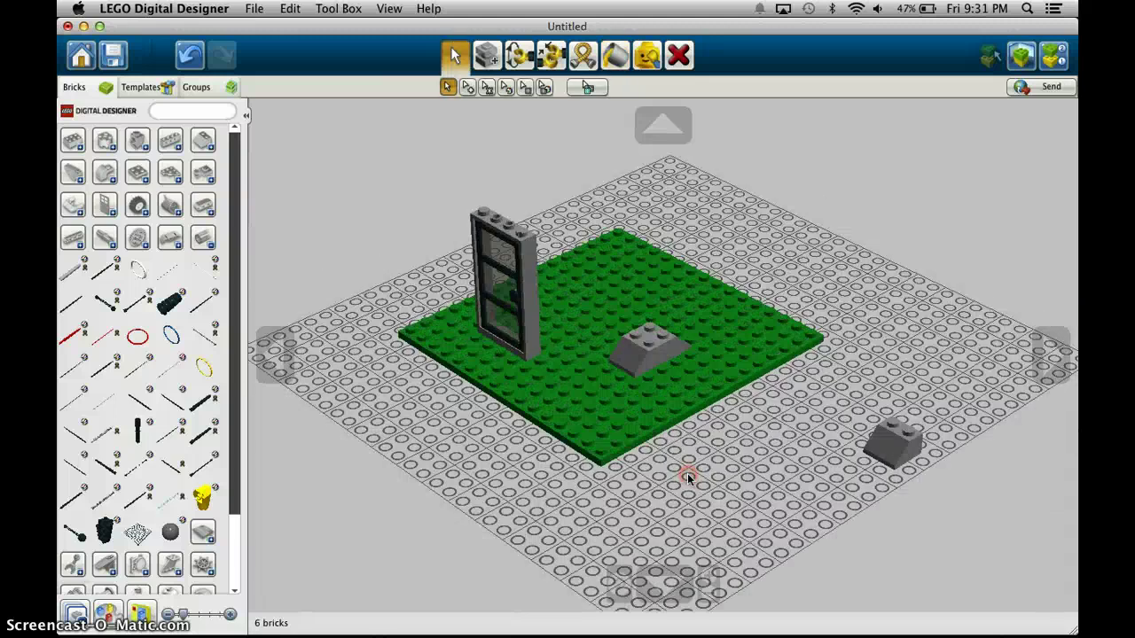
left_click(195, 232)
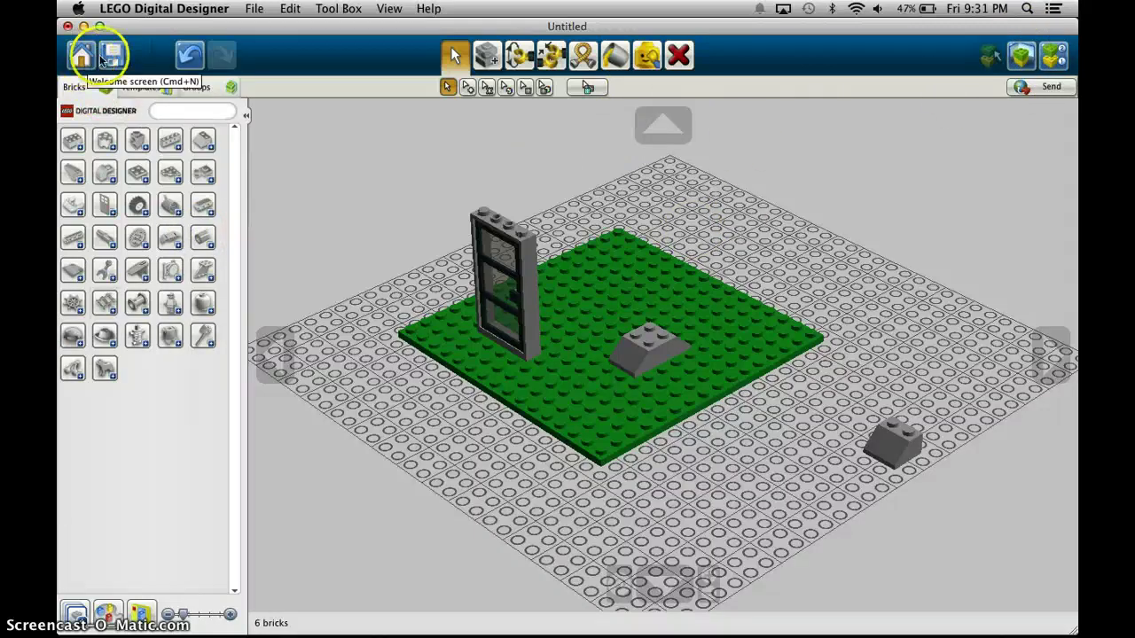
Open the building guide, step back to step 3 of 6, and turn the part previews.
left_click(1047, 57)
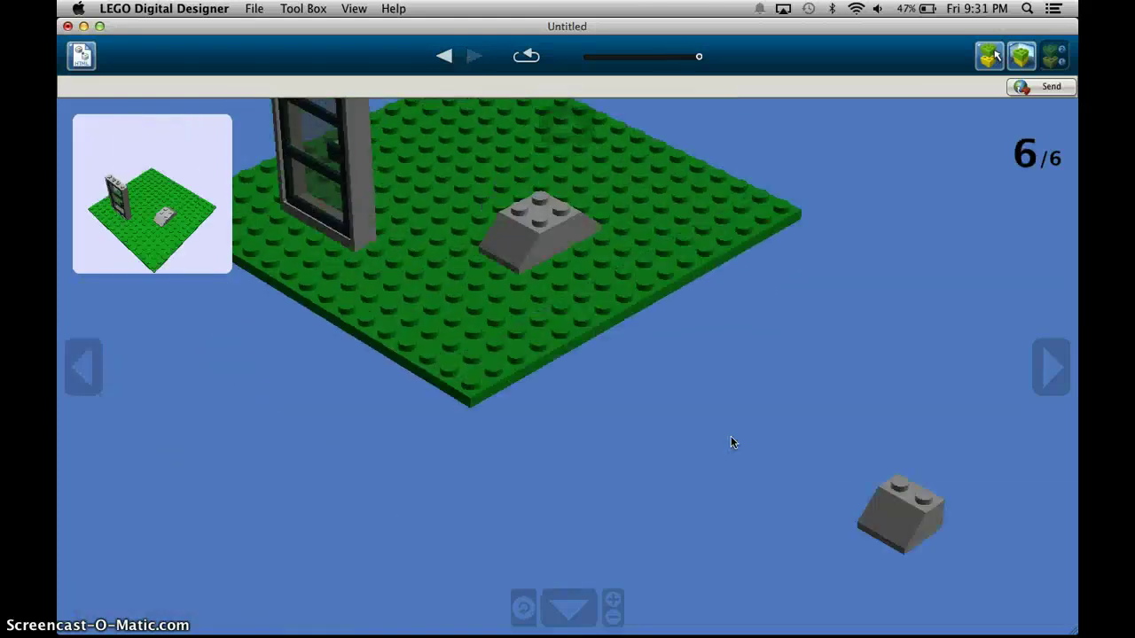
left_click_drag(717, 446, 684, 443)
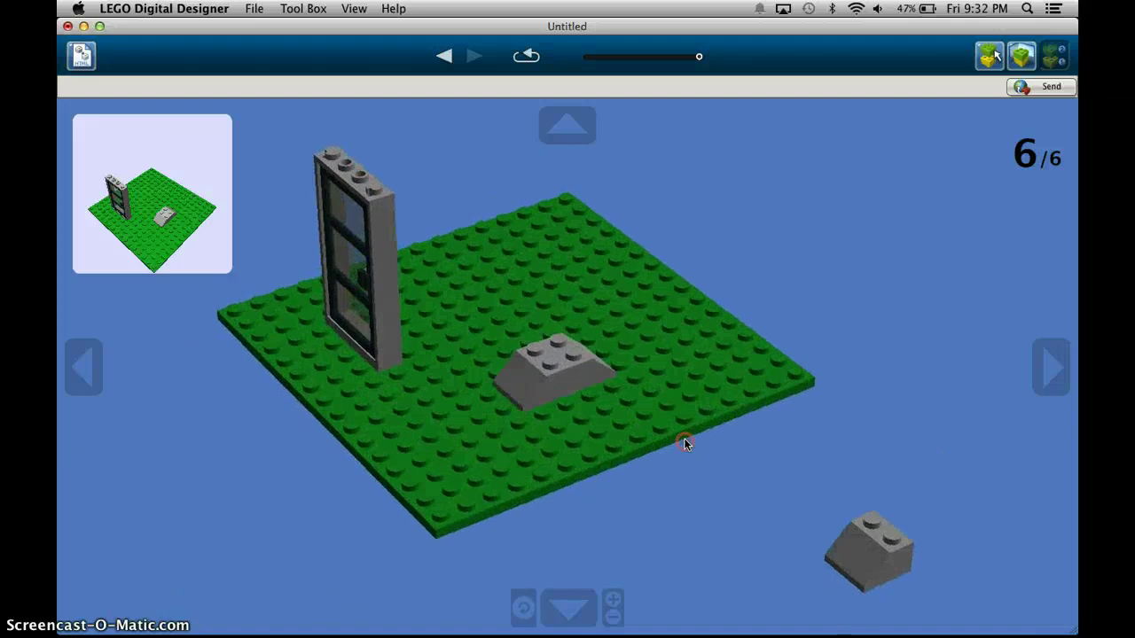
key("Left")
key("Left")
key("Left")
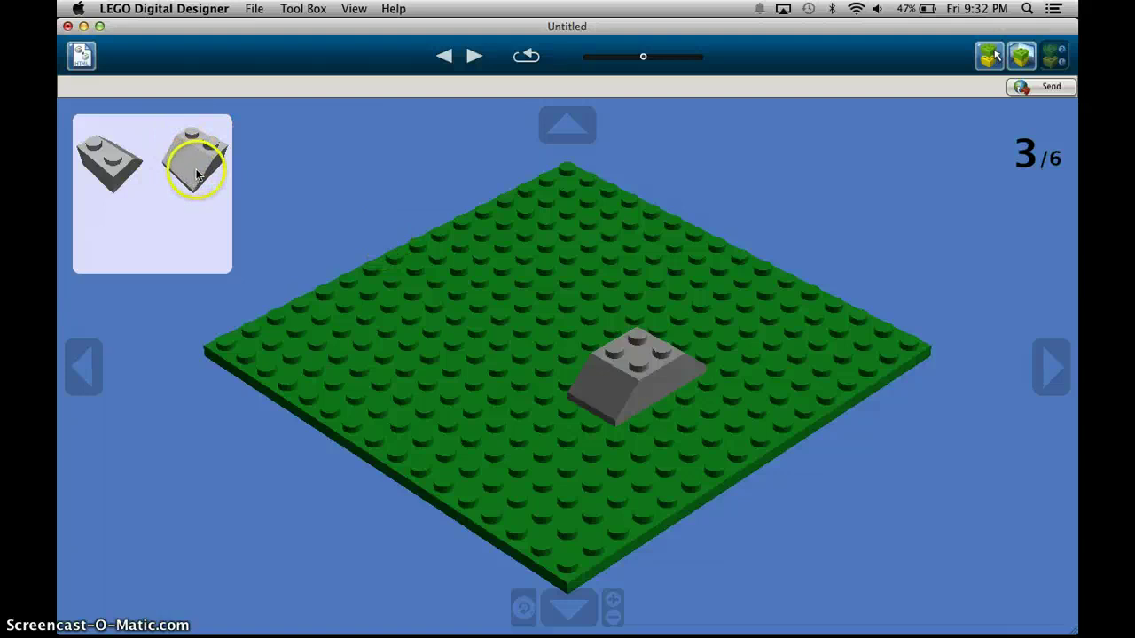
mouse_move(196, 174)
left_mouse_down()
mouse_move(172, 132)
mouse_move(265, 88)
mouse_move(234, 173)
mouse_move(162, 163)
mouse_move(177, 142)
mouse_move(206, 146)
left_mouse_up()
mouse_move(116, 158)
left_mouse_down()
mouse_move(97, 116)
mouse_move(114, 106)
mouse_move(97, 154)
left_mouse_up()
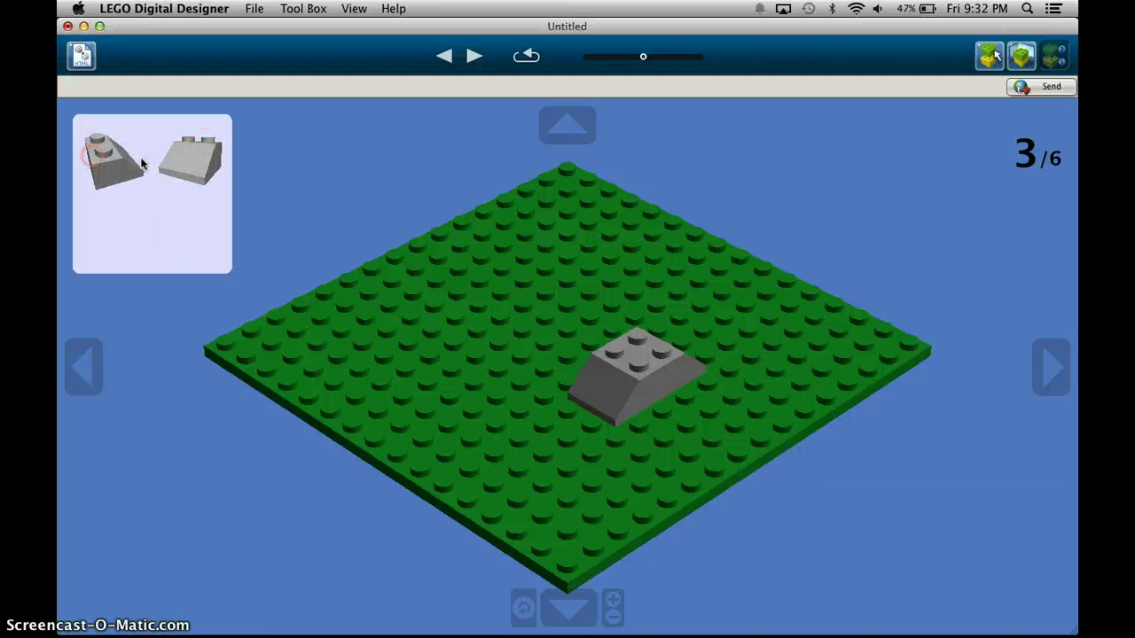
mouse_move(526, 372)
left_mouse_down()
mouse_move(418, 376)
mouse_move(512, 353)
mouse_move(509, 371)
left_mouse_up()
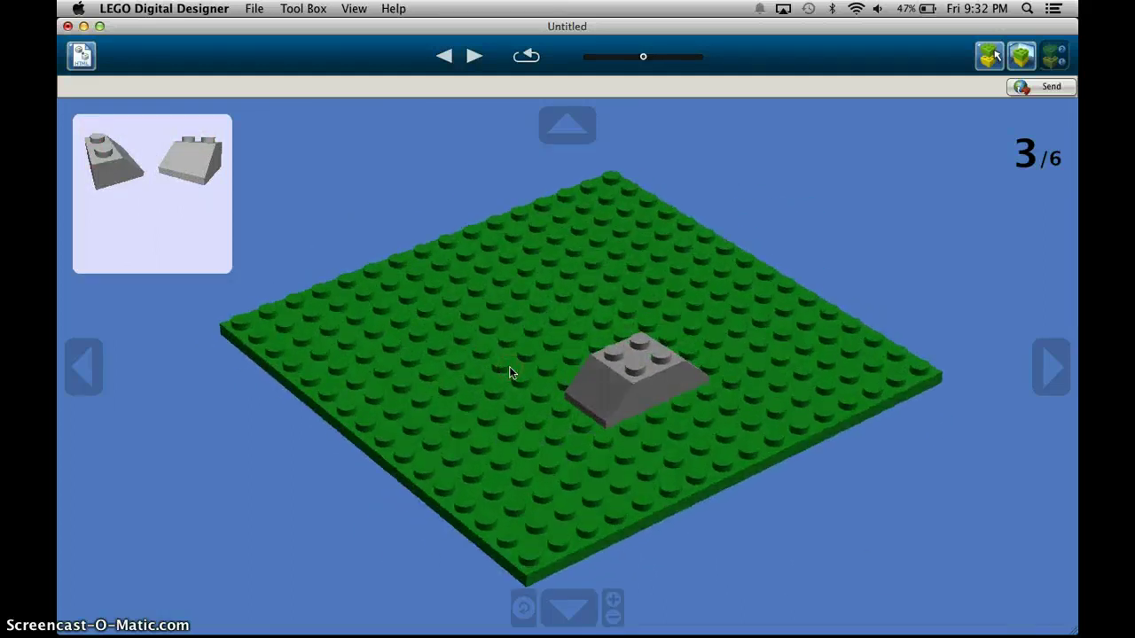
In View mode, tilt to a low angle and cycle backdrops to the ocean-and-island scene.
left_click(1022, 58)
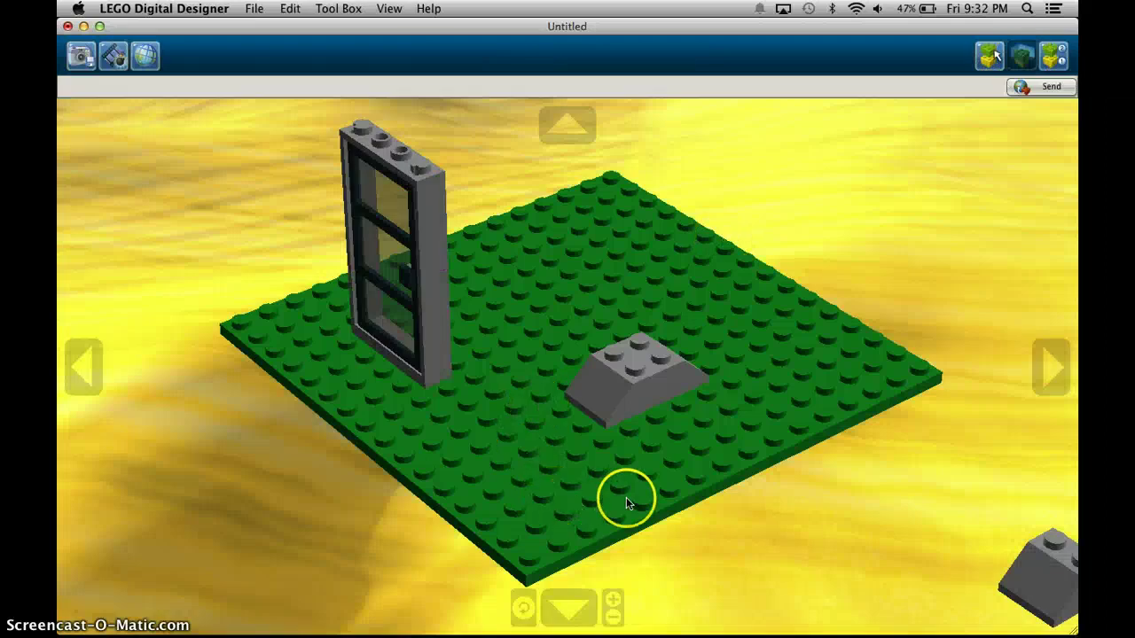
scroll(671, 487, "down", 5)
left_click_drag(570, 446, 288, 373)
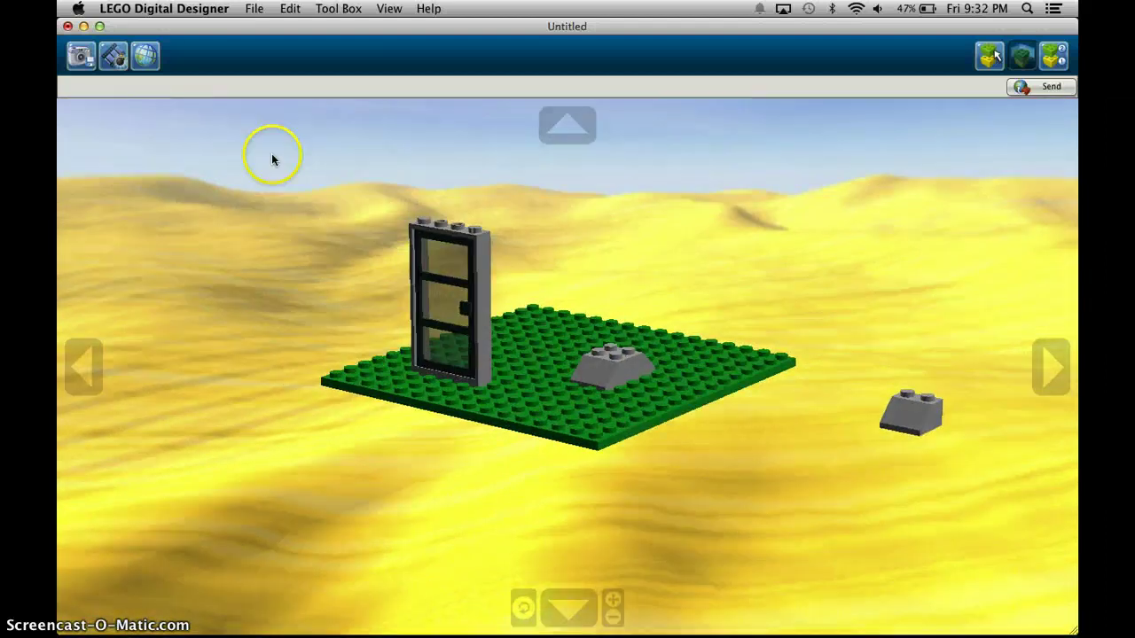
left_click(144, 55)
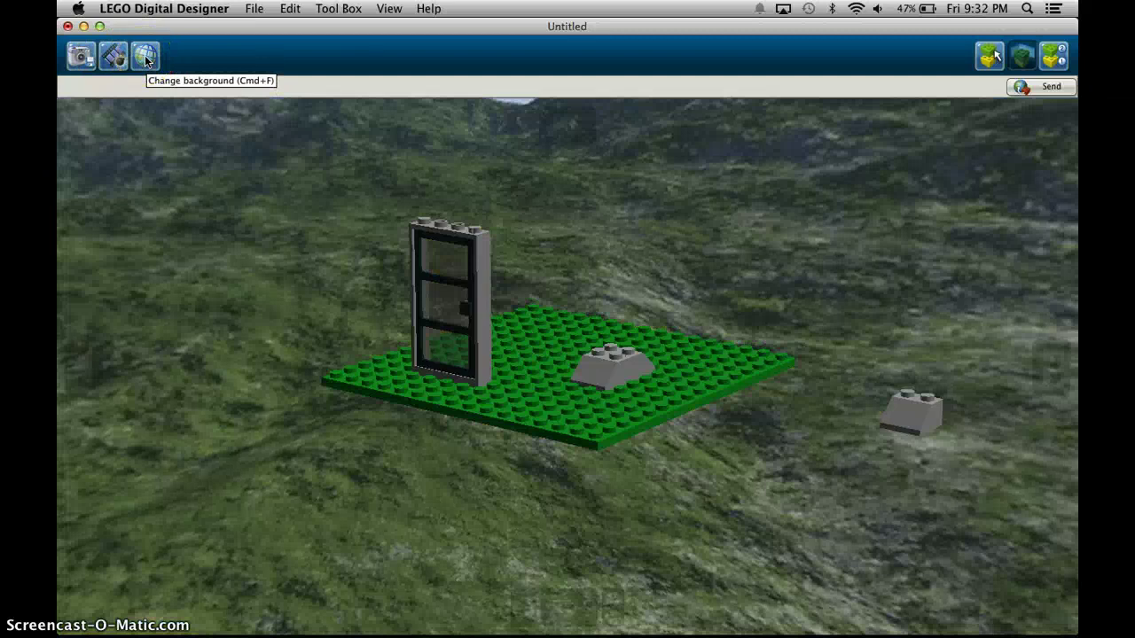
left_click(144, 55)
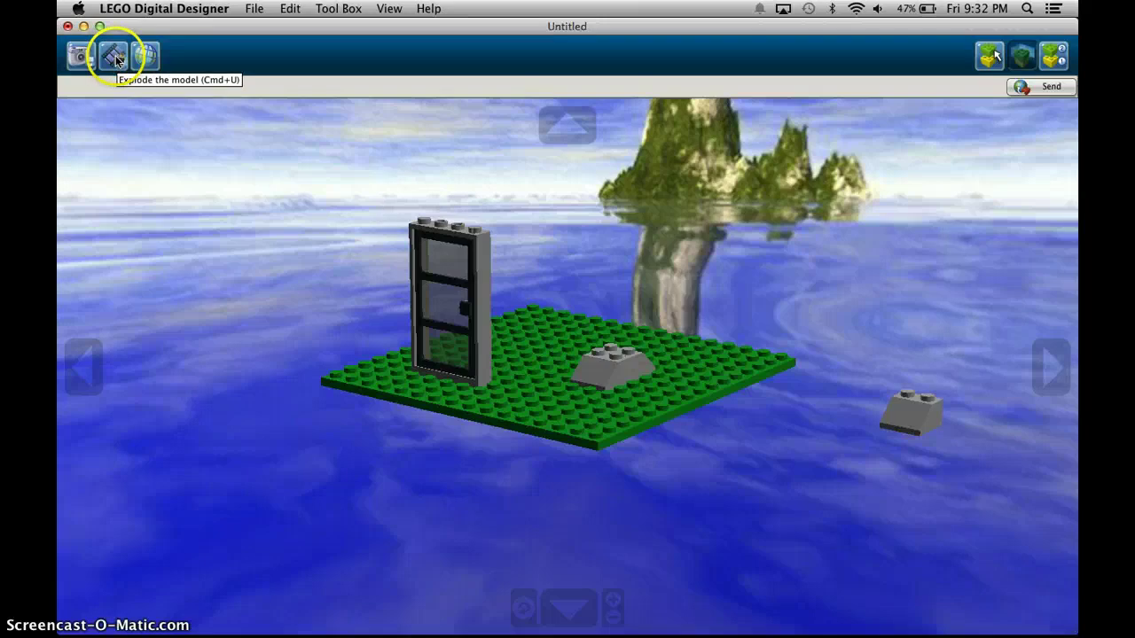
Explode the model, drag the green baseplate across the water, then reassemble it.
left_click(115, 57)
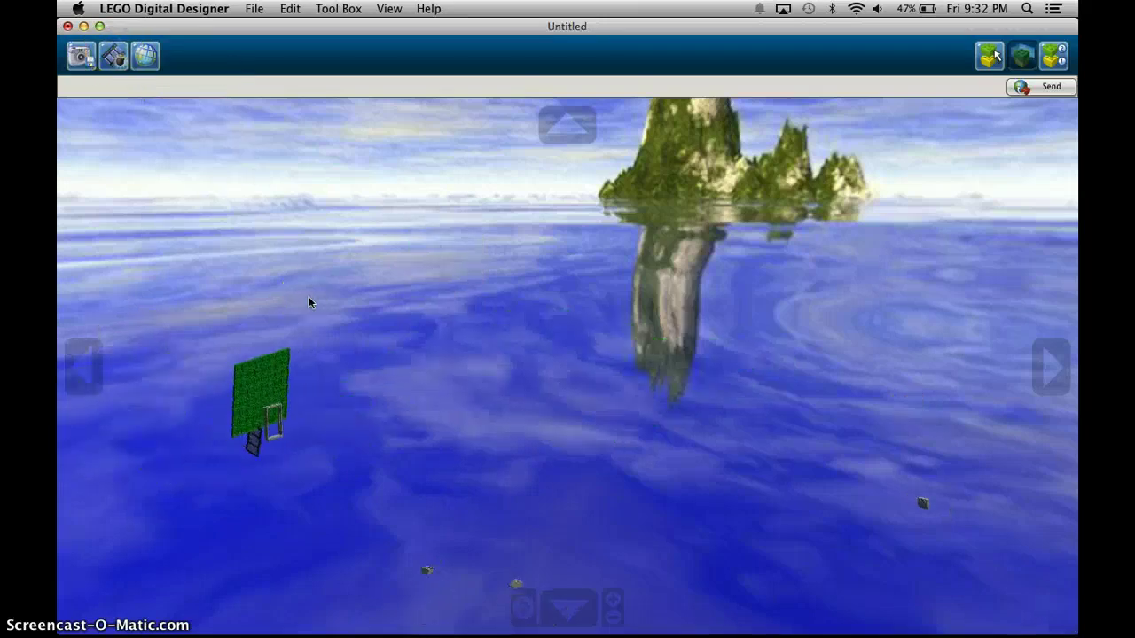
left_click_drag(333, 424, 253, 482)
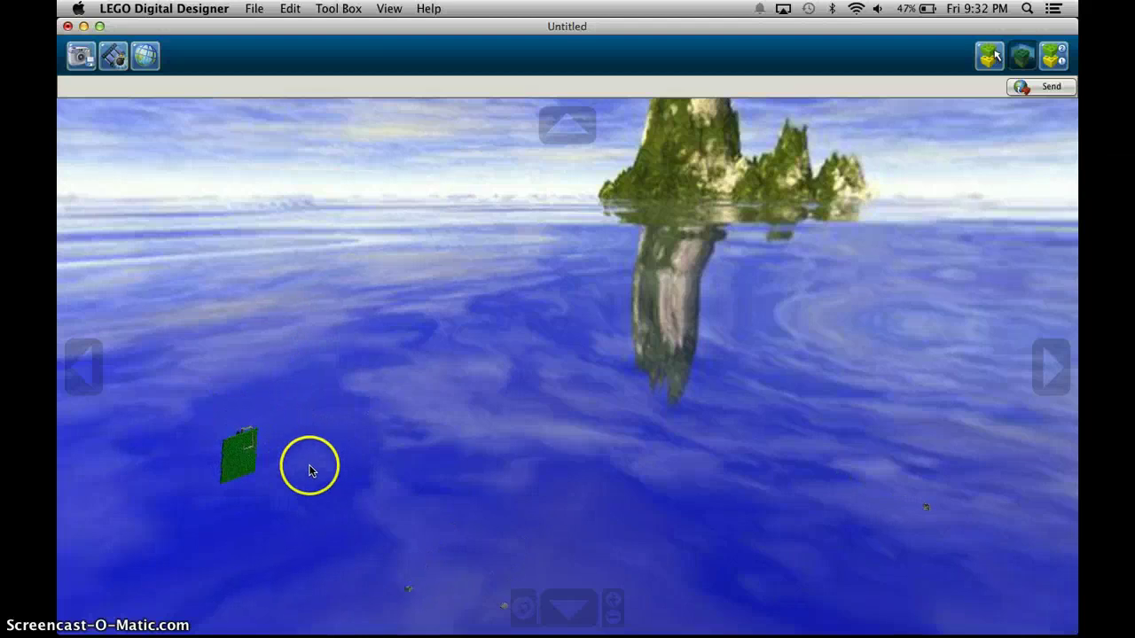
left_click_drag(272, 443, 213, 469)
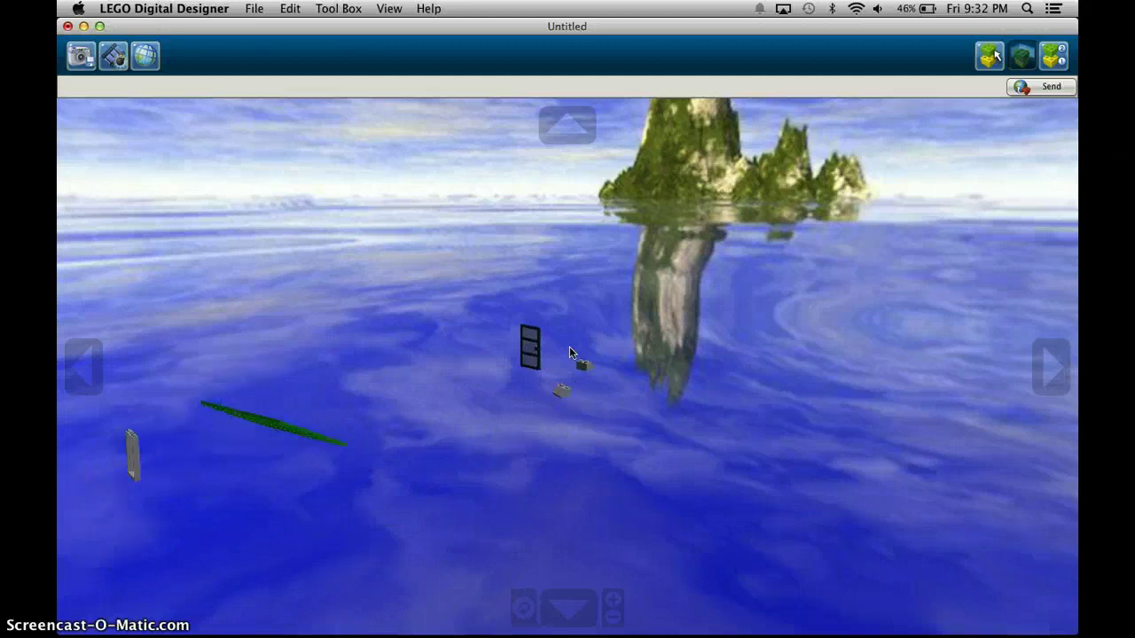
left_click(619, 483)
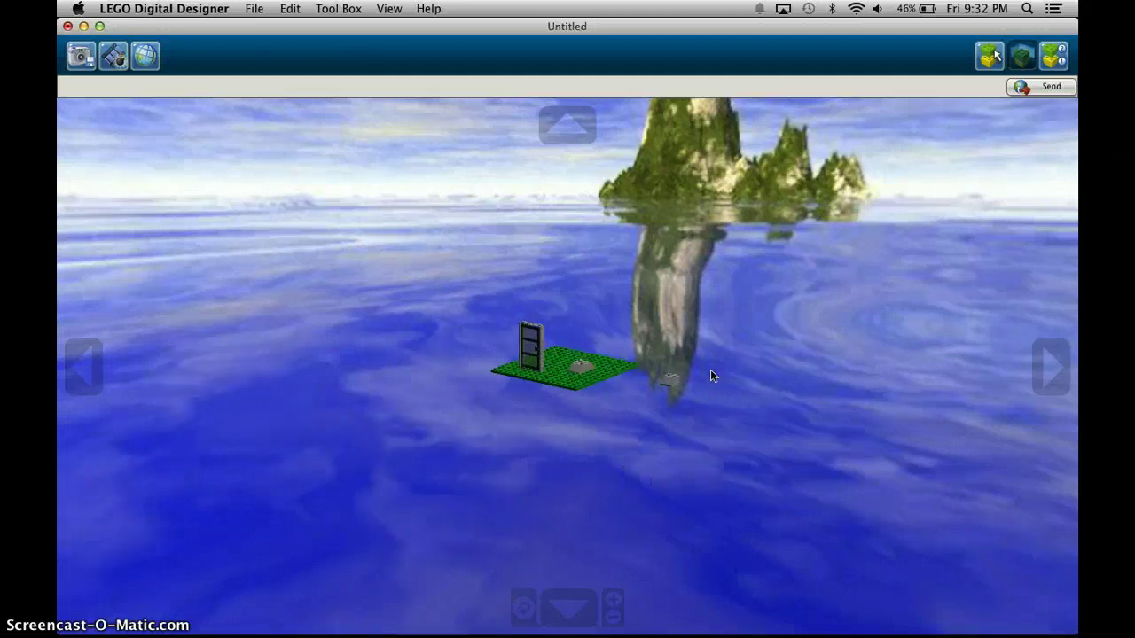
left_click(615, 400)
mouse_move(615, 400)
right_mouse_down()
mouse_move(540, 443)
mouse_move(576, 429)
right_mouse_up()
left_click(903, 284)
Return to Build mode, discard the unsaved model, and select Police Station.lxf in Models.
left_click(990, 55)
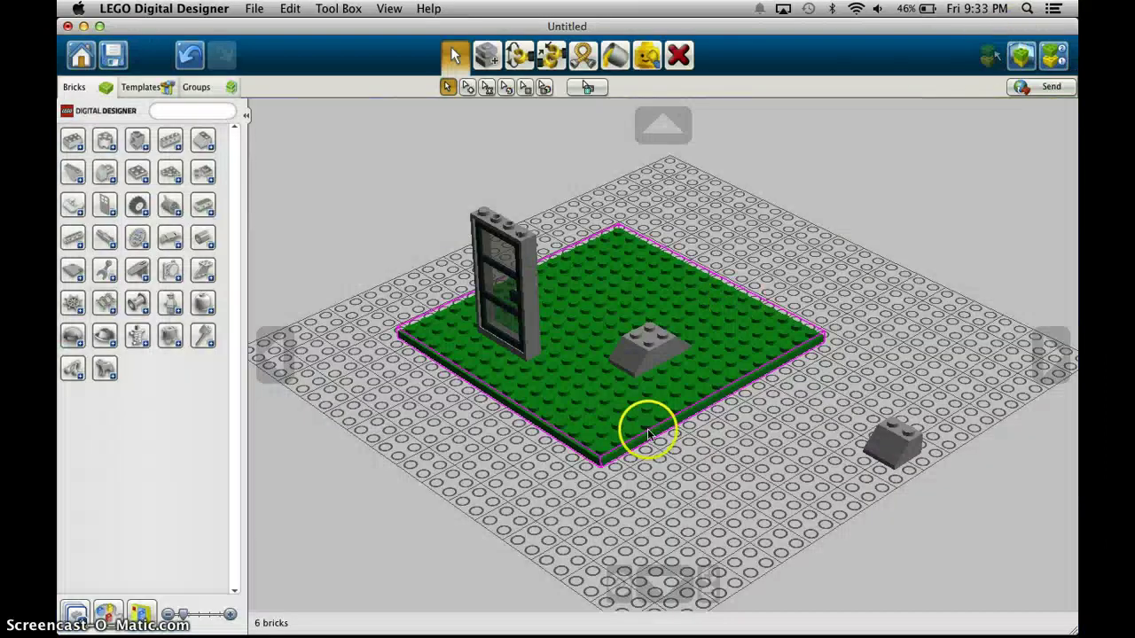
key("super+n")
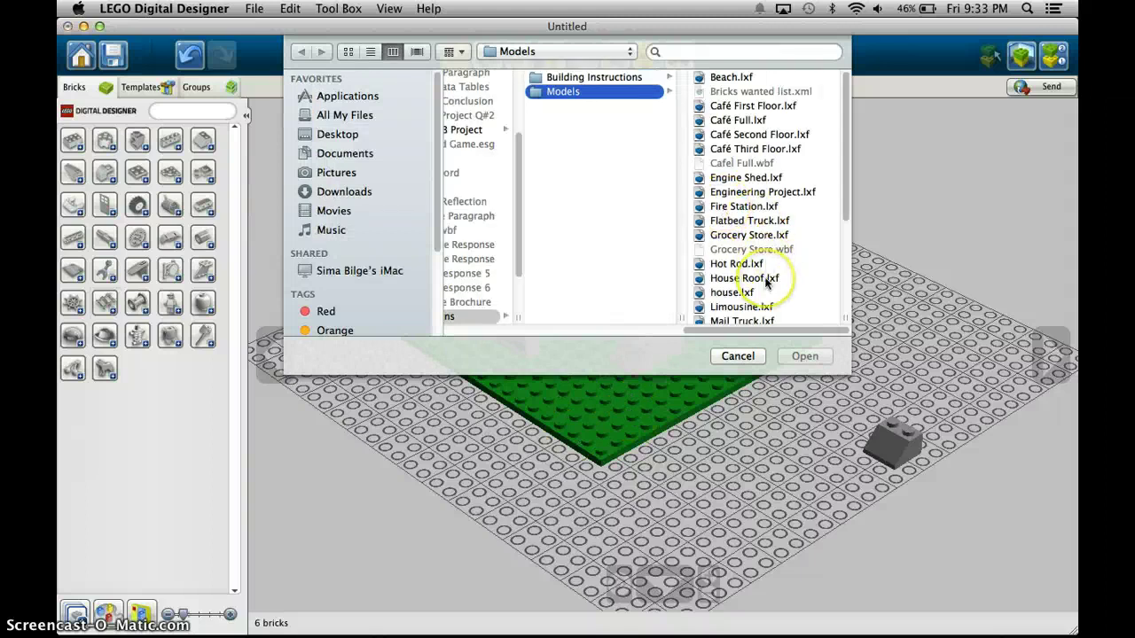
scroll(767, 281, "down", 5)
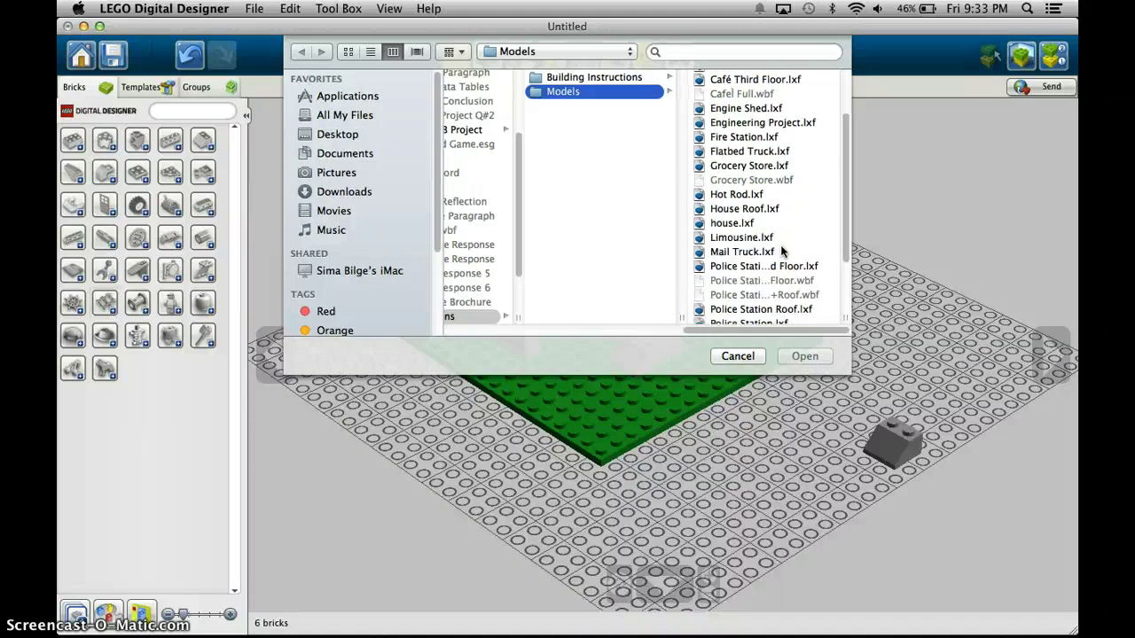
scroll(768, 266, "down", 3)
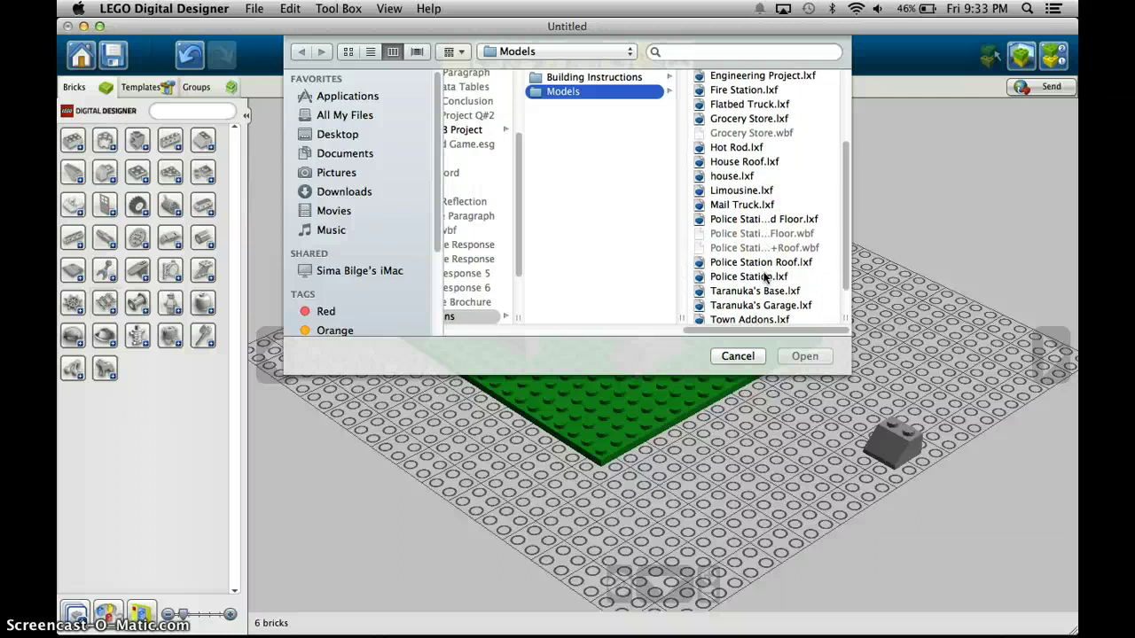
scroll(764, 278, "down", 2)
left_click(748, 282)
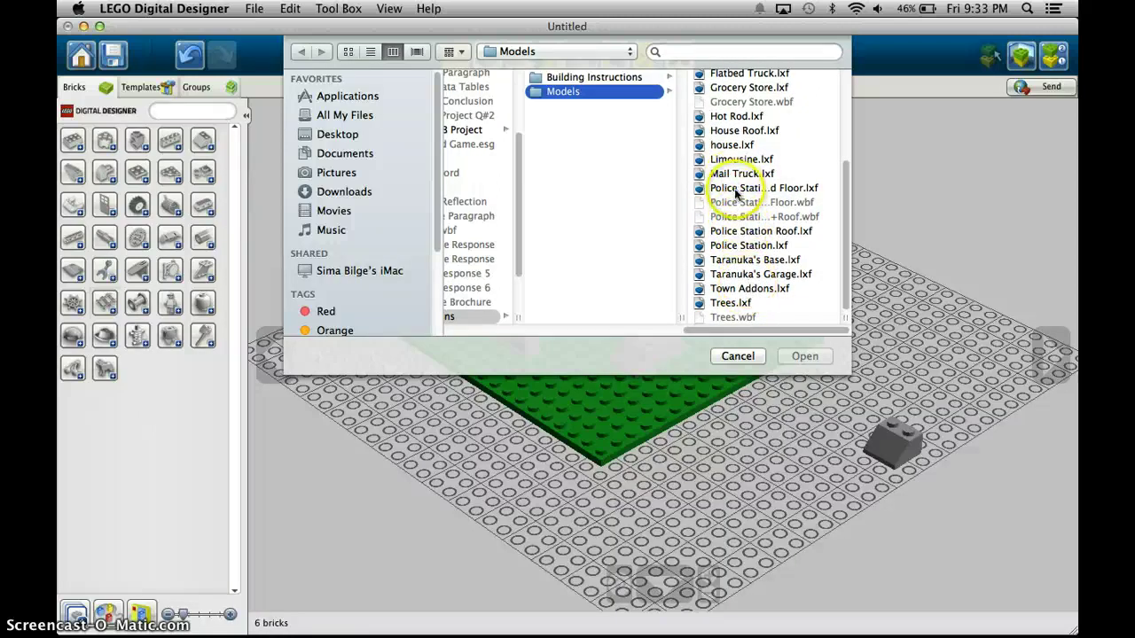
left_click(738, 246)
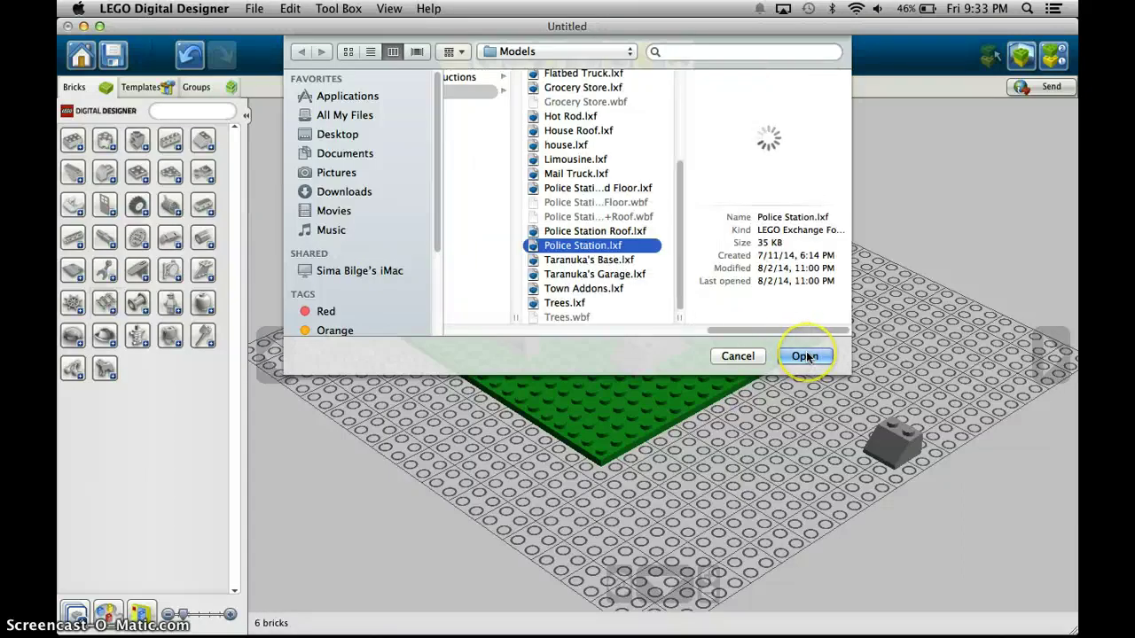
Open Police Station.lxf and orbit the 757-brick model from above, below and behind.
left_click(805, 355)
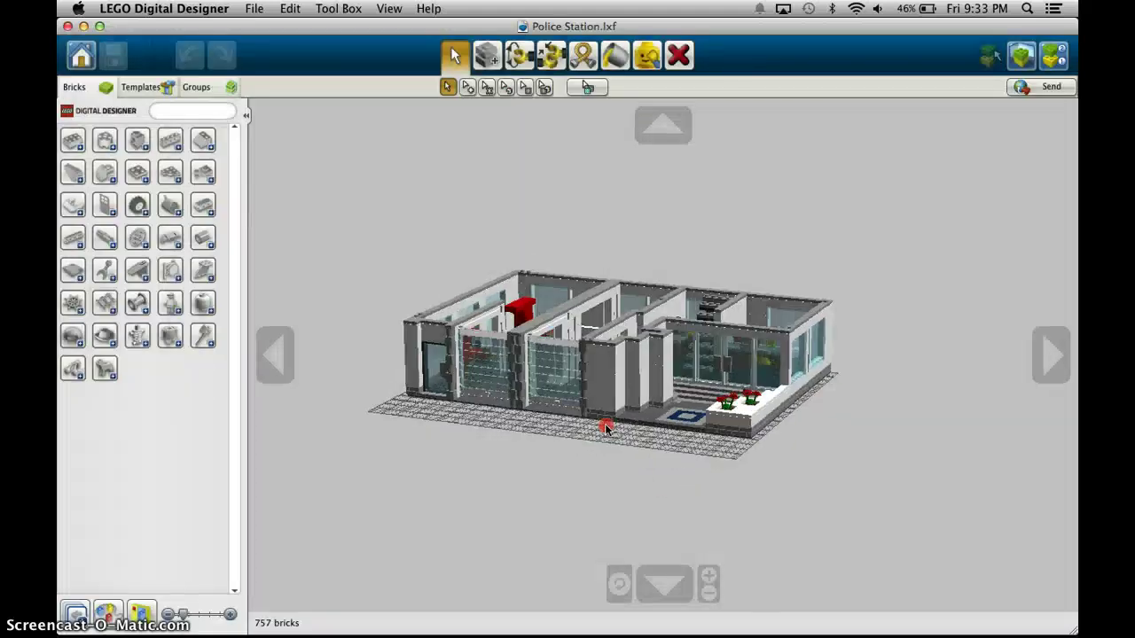
right_click_drag(606, 427, 564, 431)
right_click_drag(449, 426, 586, 268)
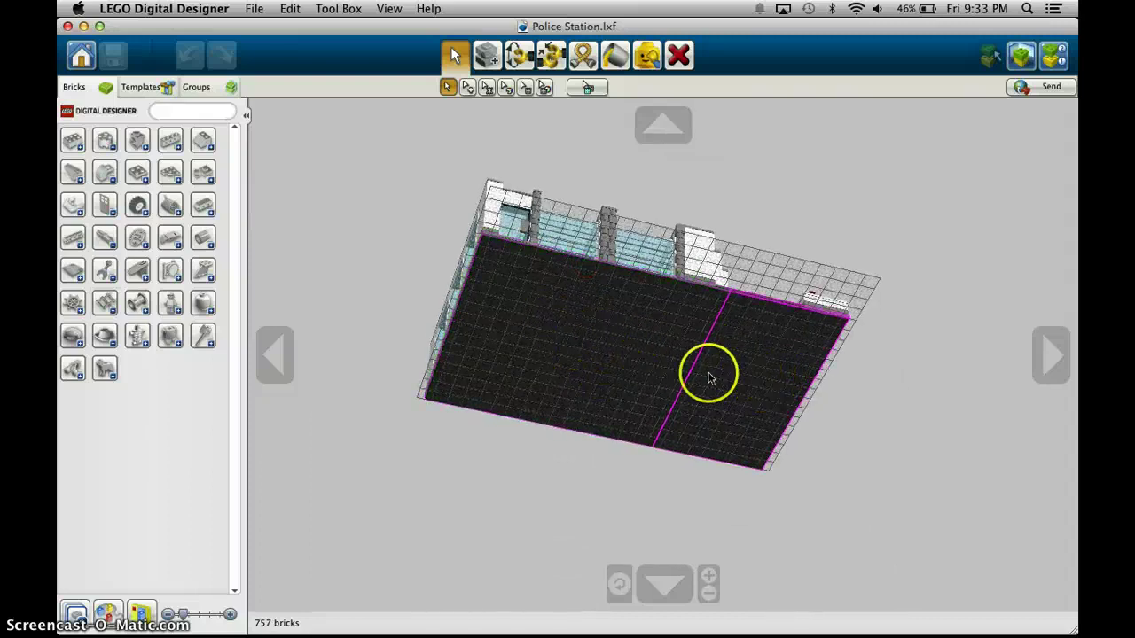
right_click_drag(337, 284, 292, 573)
right_click_drag(469, 507, 532, 517)
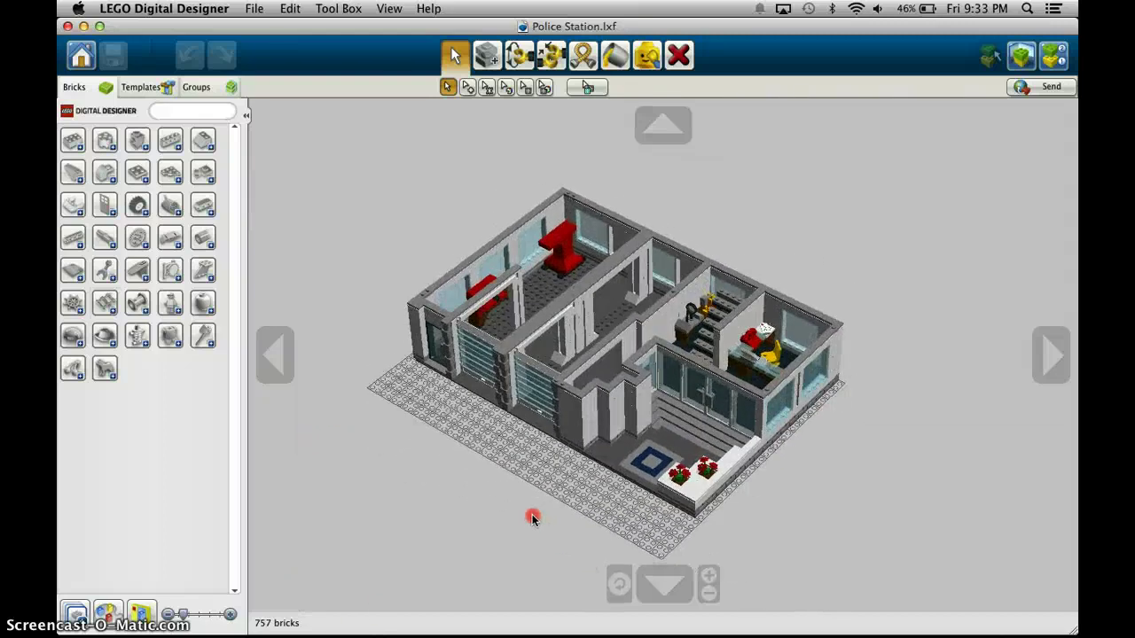
left_click(1027, 9)
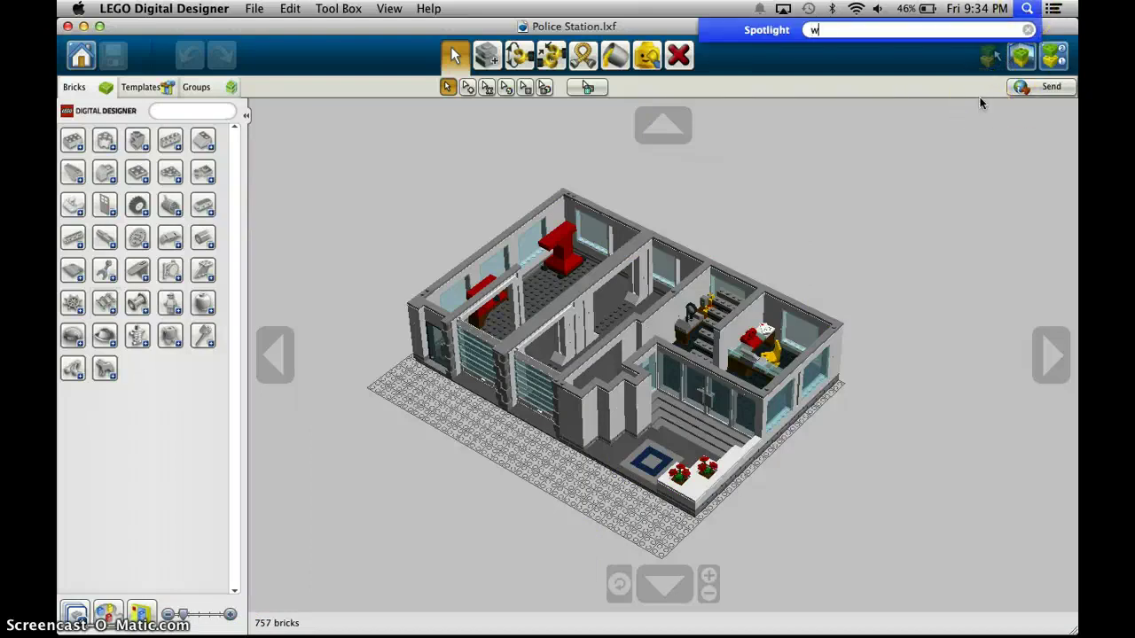
Search Spotlight for 'wanted bricks' and run WantedBricks.exe from the WantedBricks 2 folder under Wine.
type("wanted bricks")
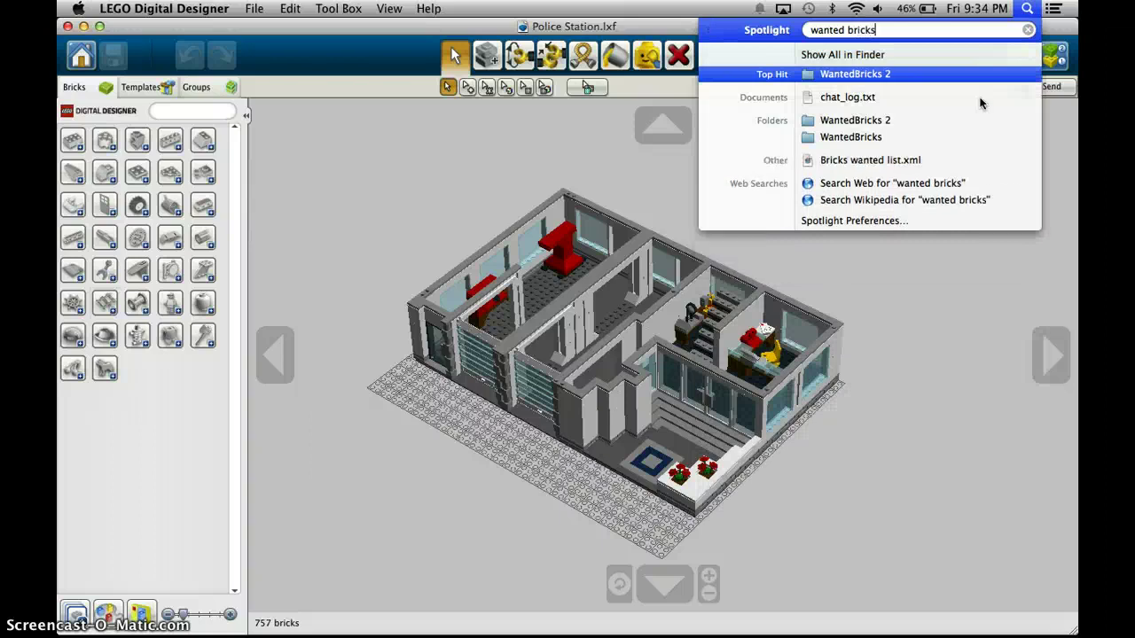
key("Return")
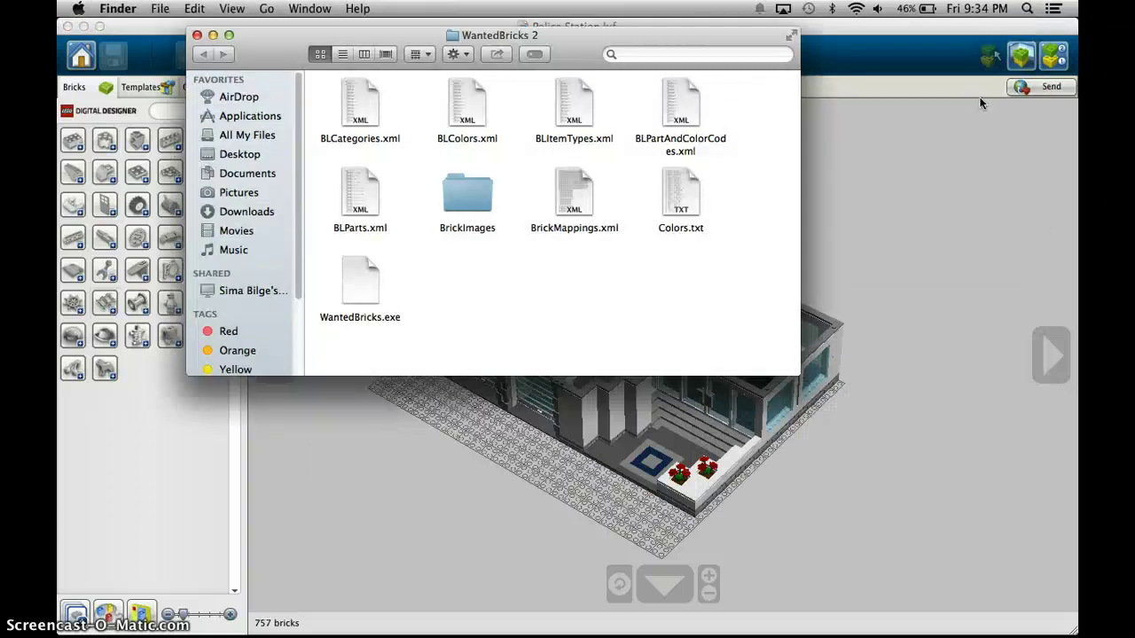
left_click(366, 290)
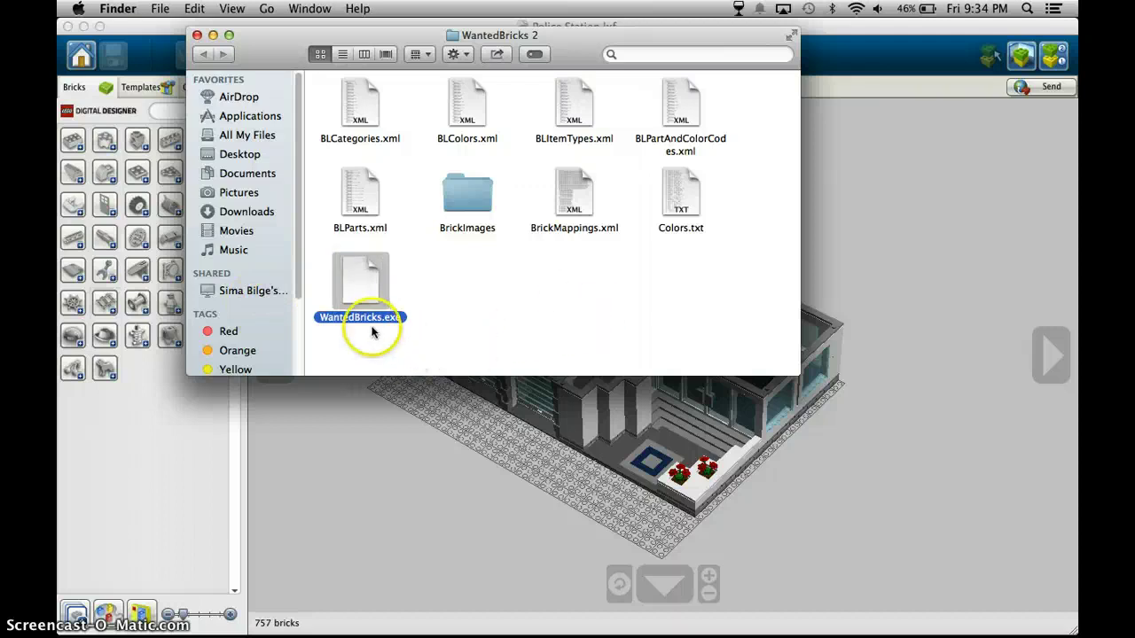
double_click(368, 319)
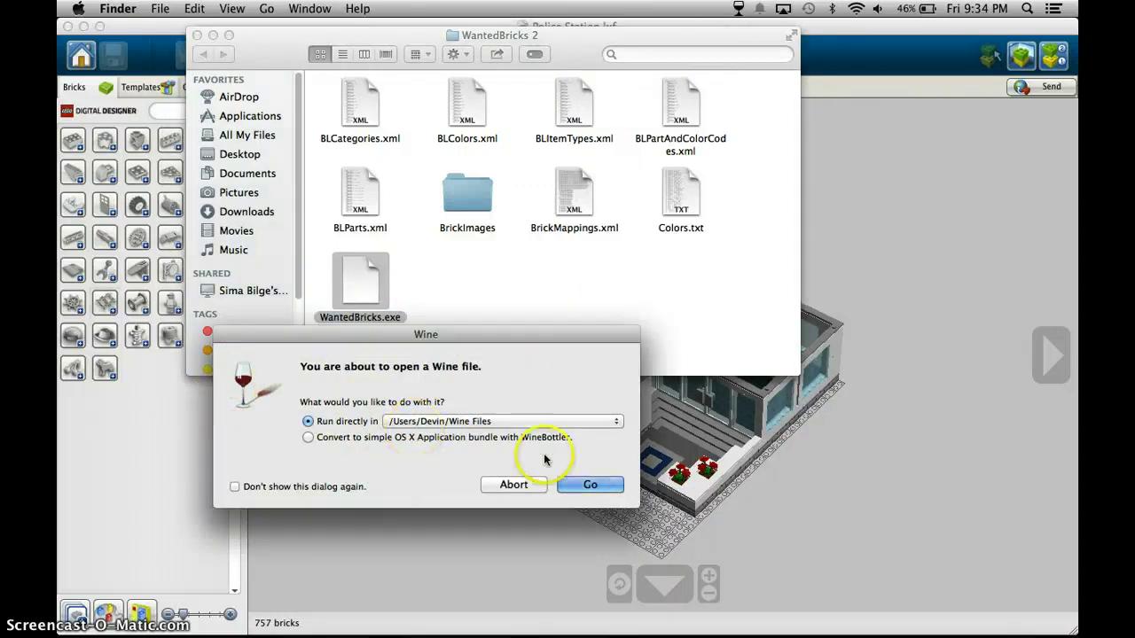
left_click(590, 487)
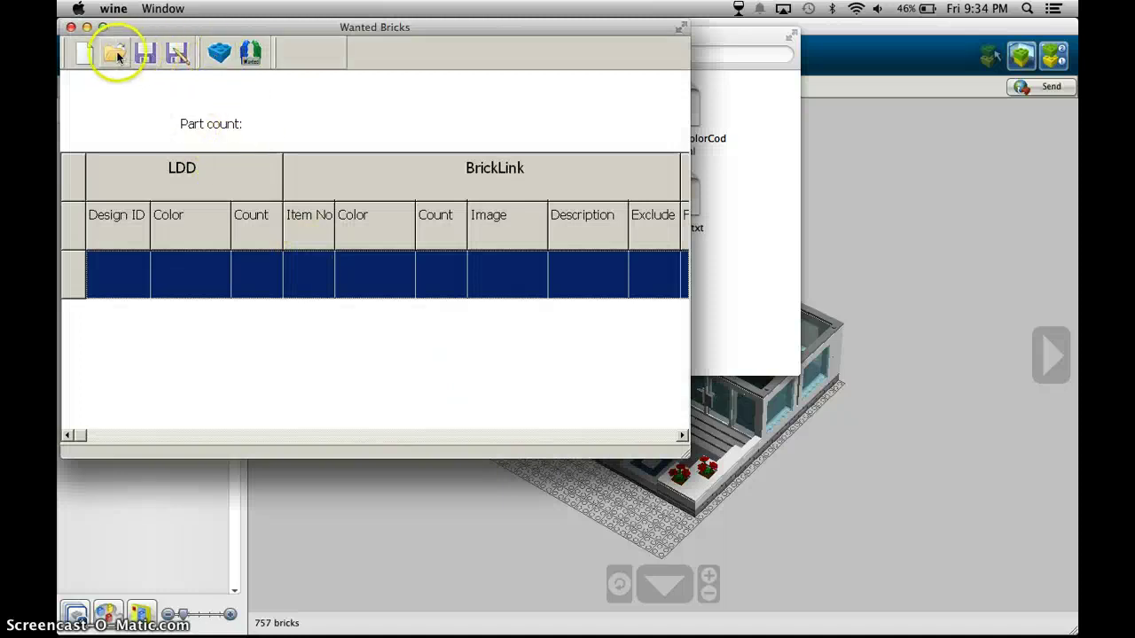
Load Grocery Store.wbf into Wanted Bricks and make the window taller to show its 832 parts.
left_click(116, 54)
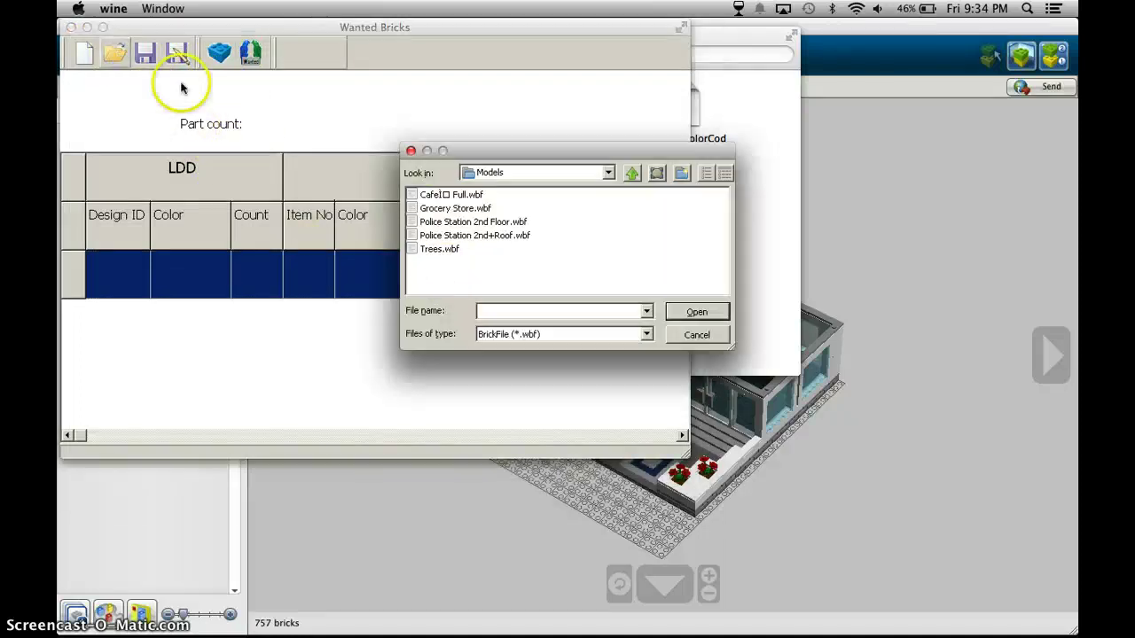
left_click(436, 209)
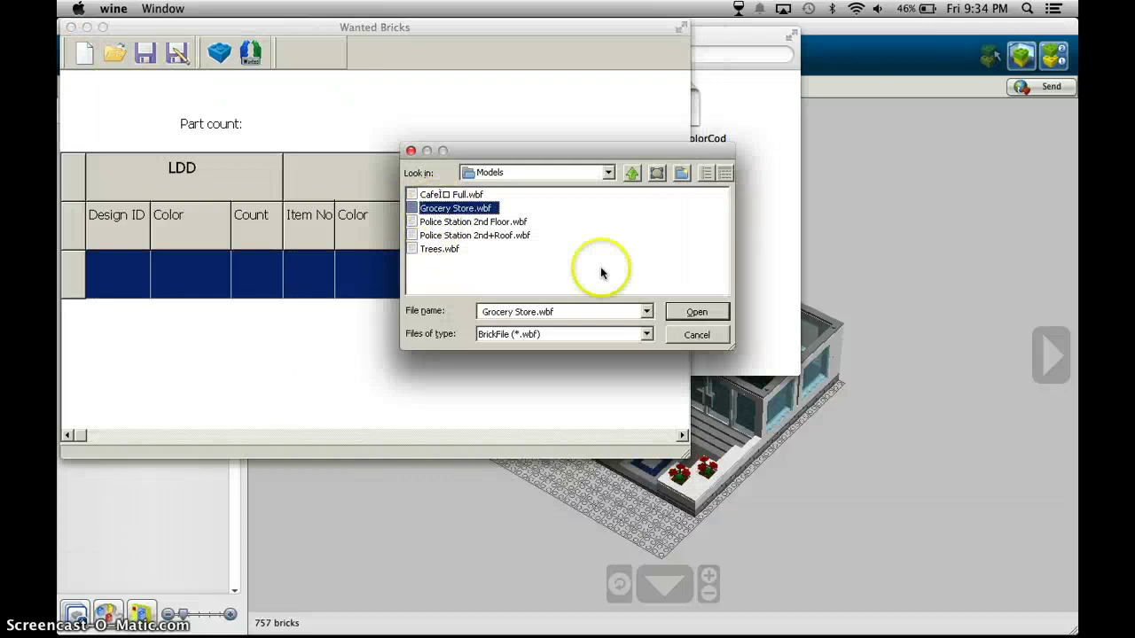
left_click(686, 313)
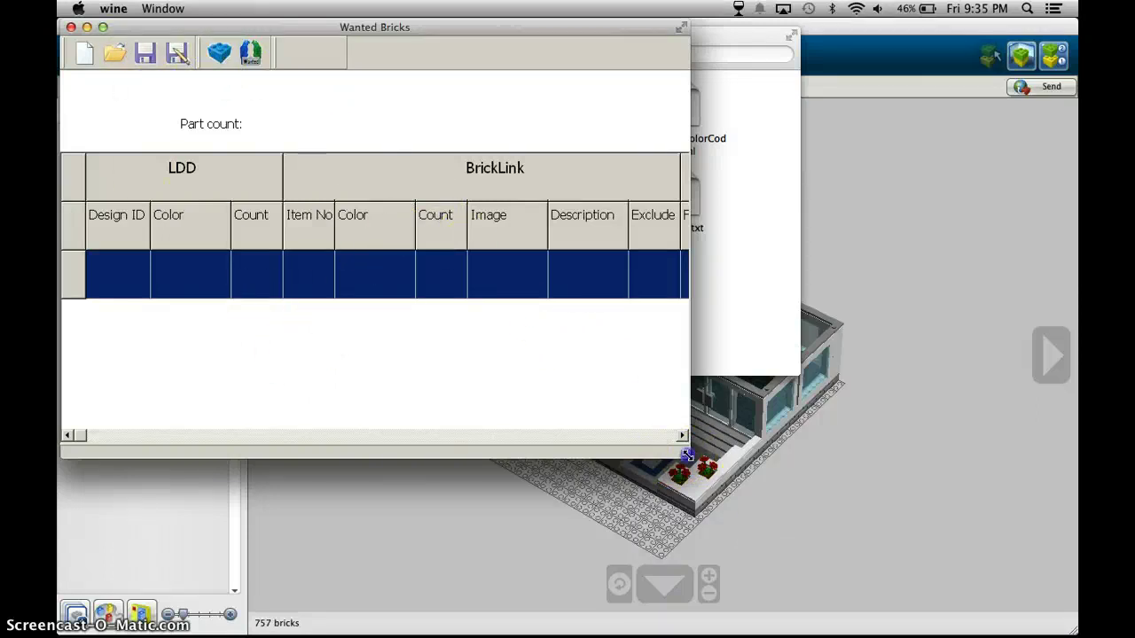
left_click_drag(710, 479, 688, 467)
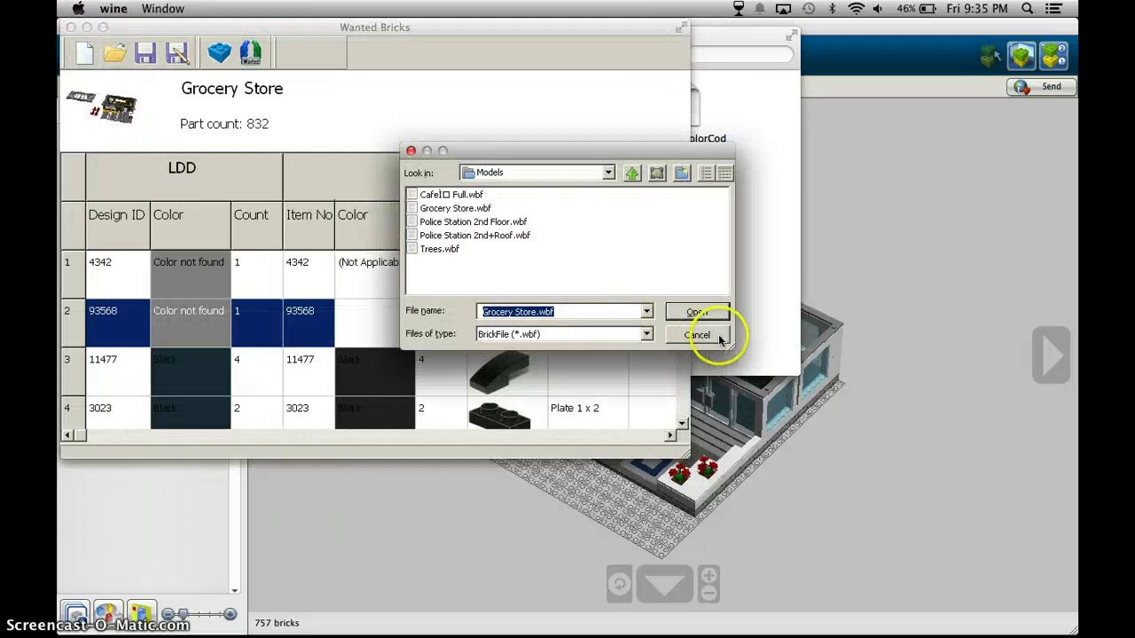
Dismiss the leftover Open dialog, browse down to the Reddish Brown parts, and export a BrickLink wanted list.
left_click(716, 336)
key("Down")
key("Down")
key("Down")
key("Down")
key("Down")
key("Down")
key("Down")
key("Down")
key("Down")
key("Down")
key("Down")
key("Down")
key("Down")
key("Down")
key("Down")
key("Down")
key("Down")
key("Down")
key("Down")
key("Down")
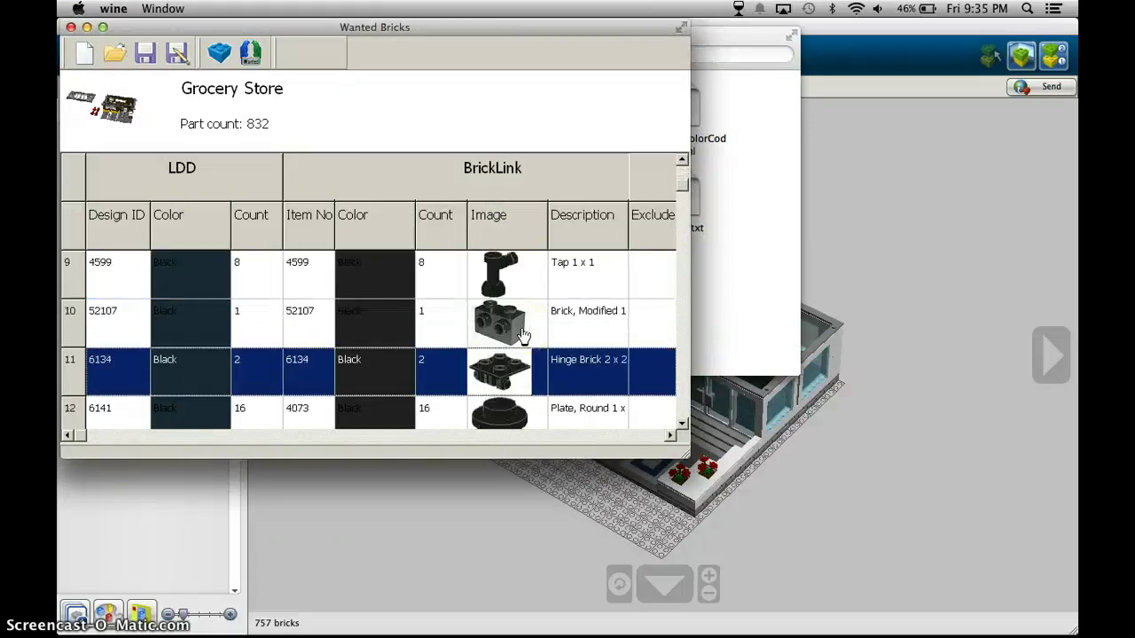
key("Down")
key("Down")
key("Down")
key("Down")
key("Down")
key("Down")
key("Down")
key("Down")
key("Down")
key("Down")
key("Down")
key("Down")
key("Down")
key("Down")
key("Down")
key("Down")
key("Down")
key("Down")
key("Down")
key("Down")
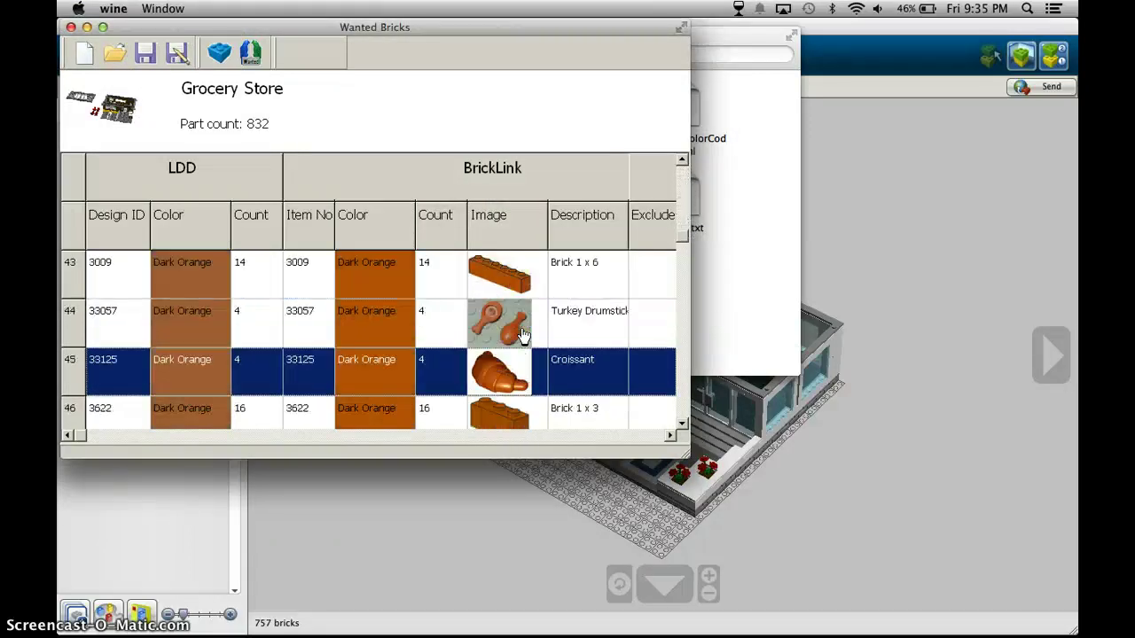
key("Down")
key("Down")
key("Down")
key("Down")
key("Down")
key("Down")
key("Down")
key("Down")
key("Down")
key("Down")
key("Down")
key("Down")
key("Down")
key("Down")
key("Down")
key("Down")
key("Down")
key("Down")
key("Down")
key("Down")
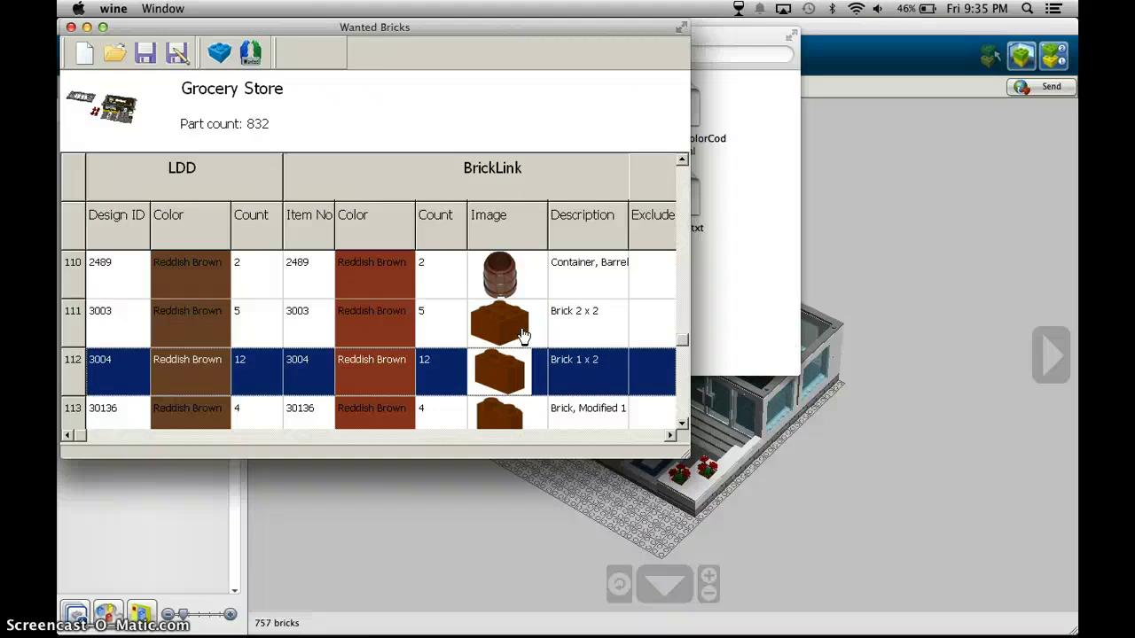
left_click(316, 128)
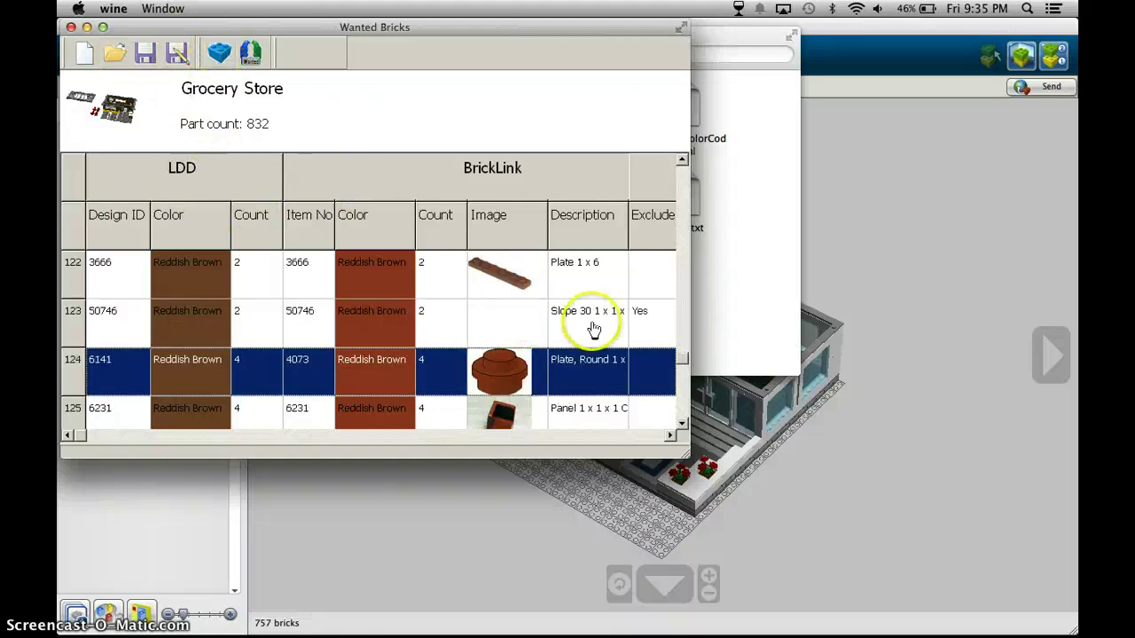
left_click(251, 53)
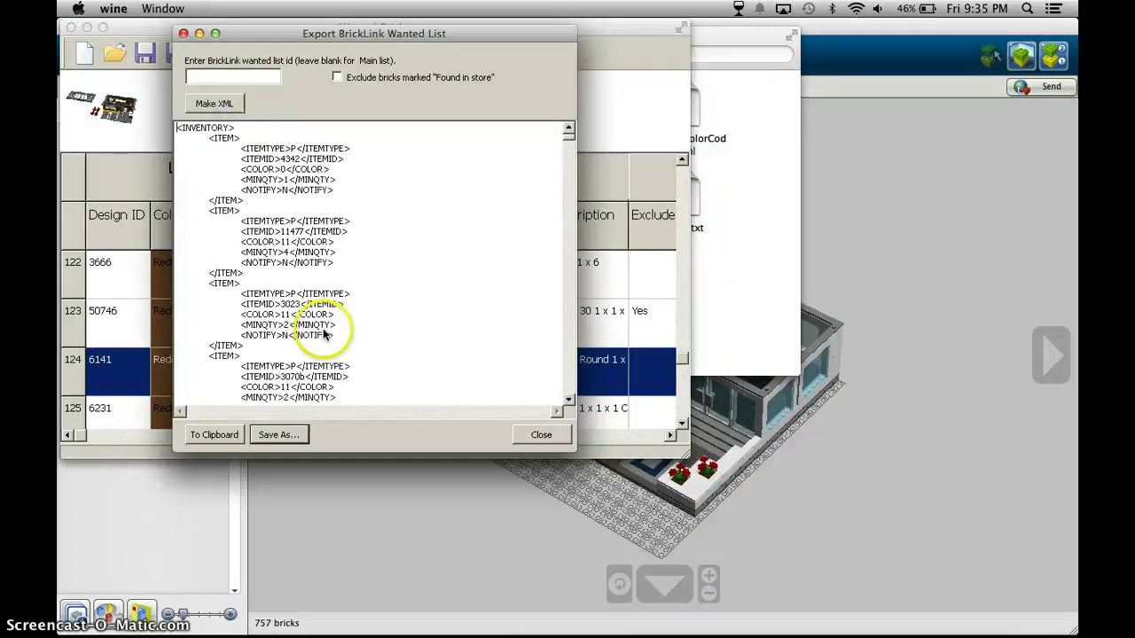
Select all of the generated wanted-list XML, then switch to Chrome on a new tab.
scroll(329, 302, "down", 2)
scroll(329, 302, "down", 10)
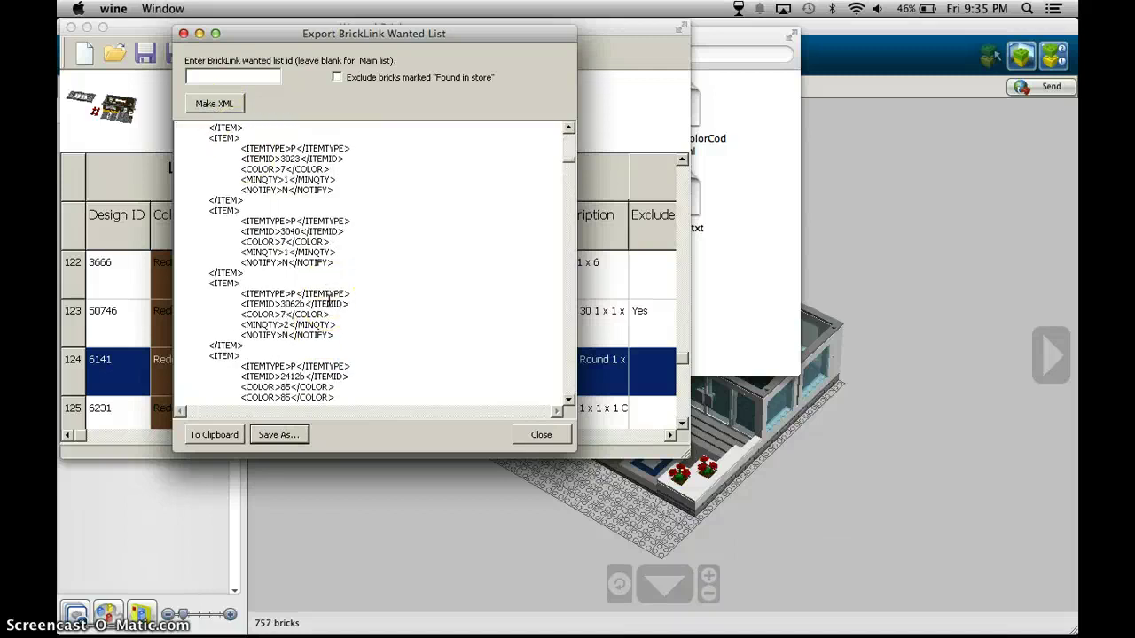
scroll(329, 301, "down", 5)
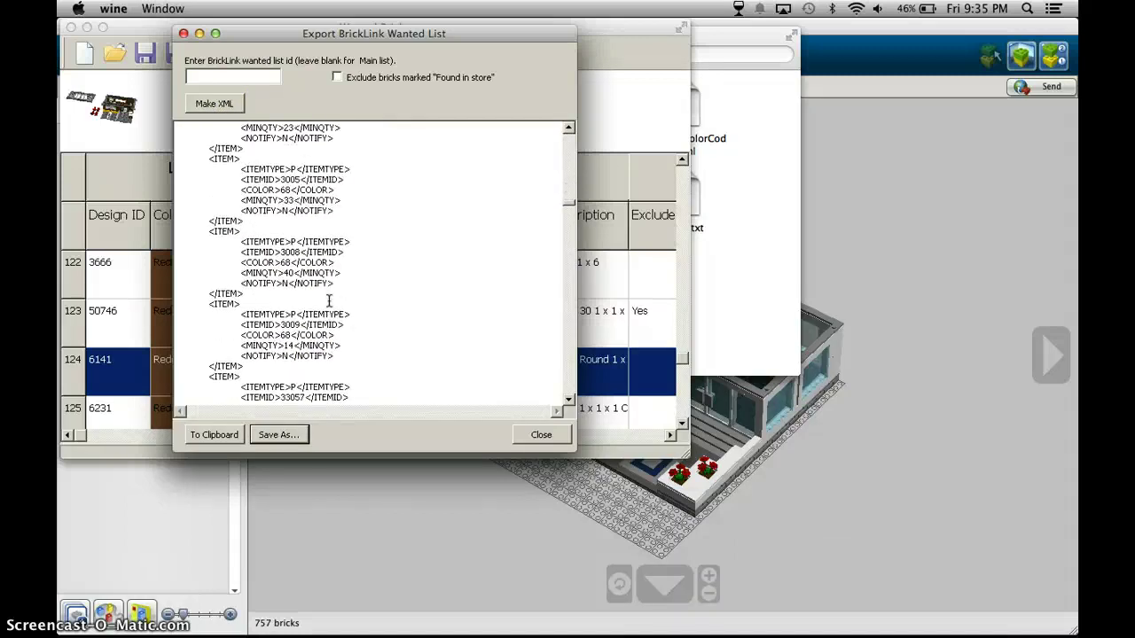
key("ctrl+a")
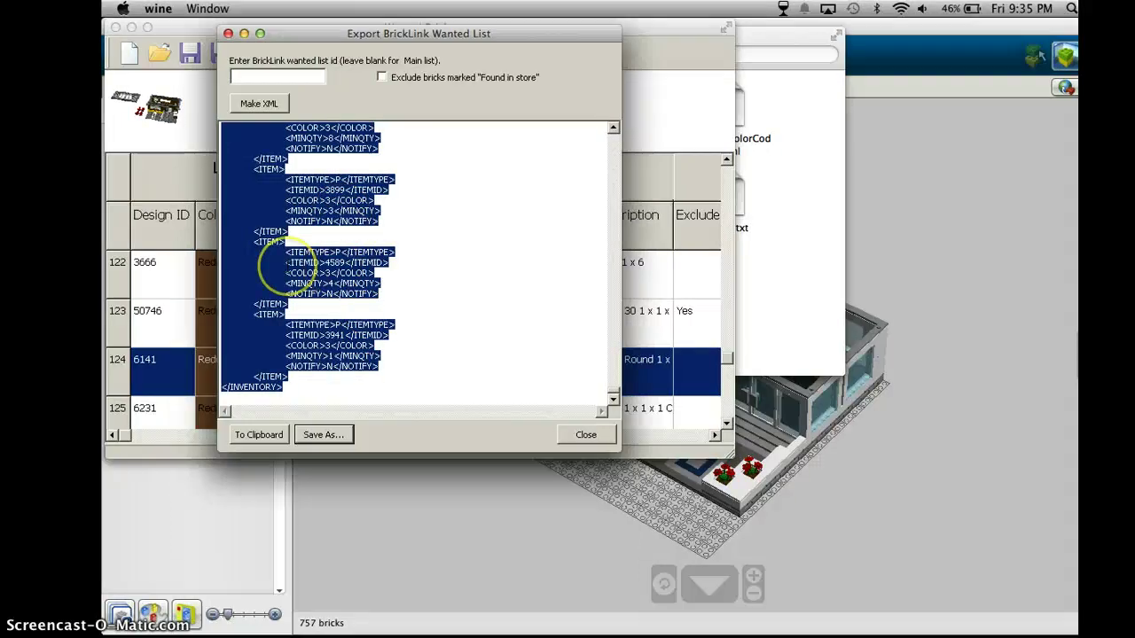
key("super+Tab")
key("super+t")
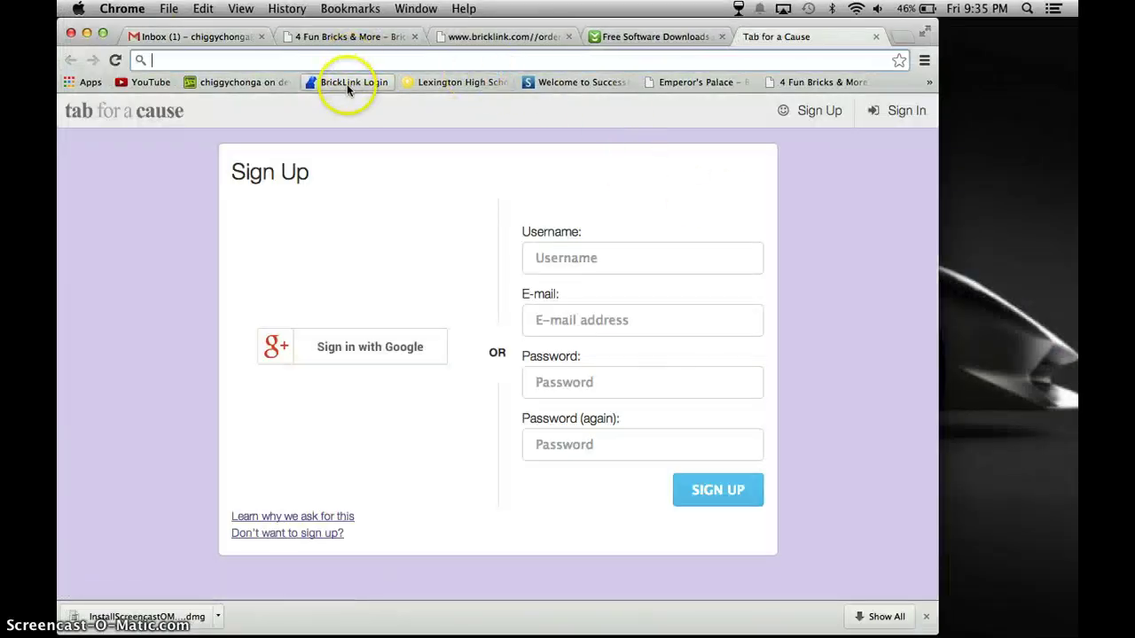
Log in to BrickLink and open the Wanted List Mass Upload page with its XML box focused.
left_click(347, 83)
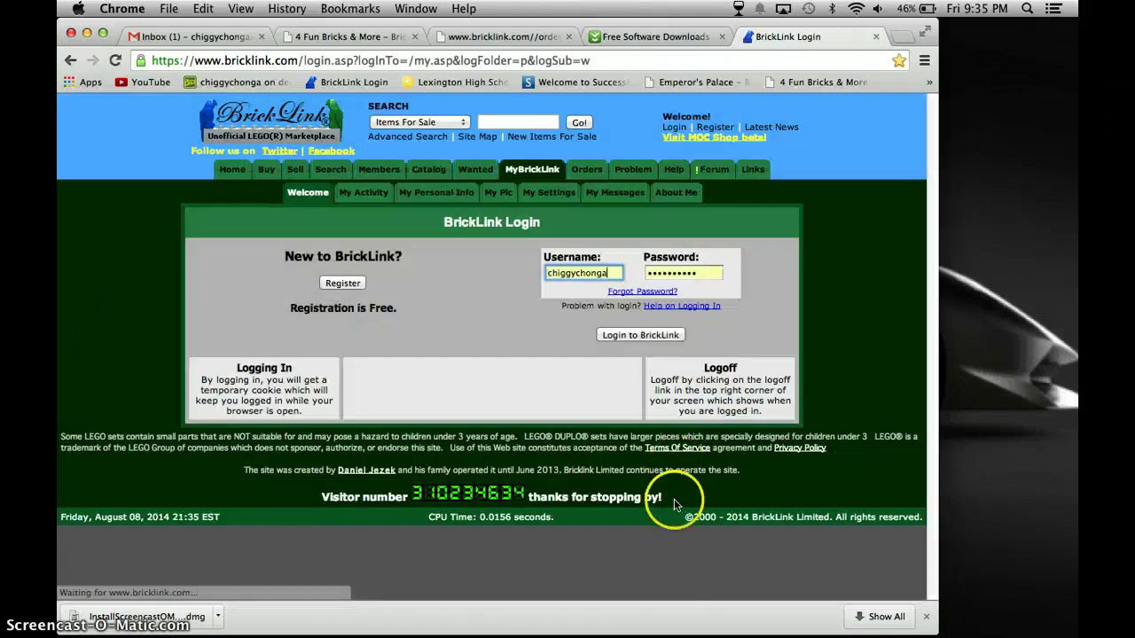
left_click(631, 334)
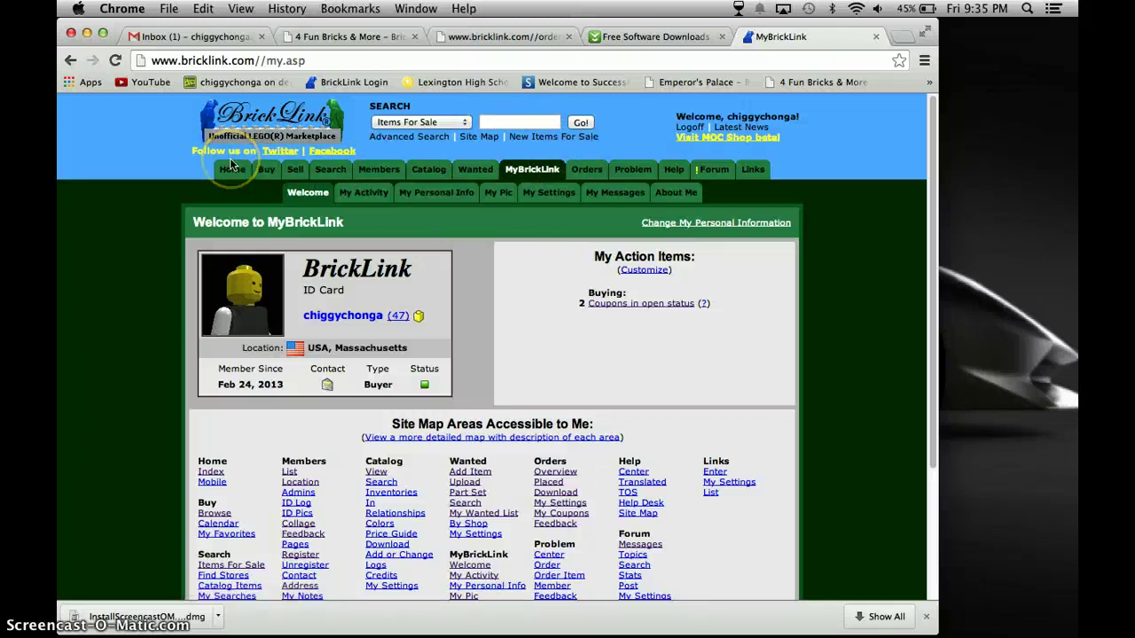
left_click(230, 168)
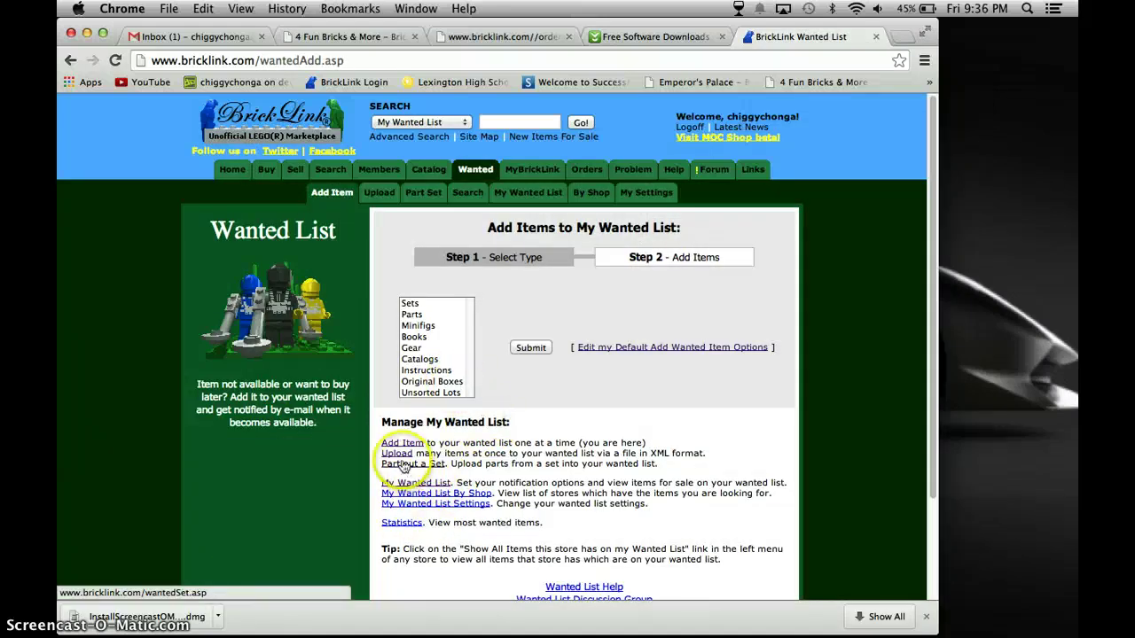
left_click(396, 453)
left_click(497, 390)
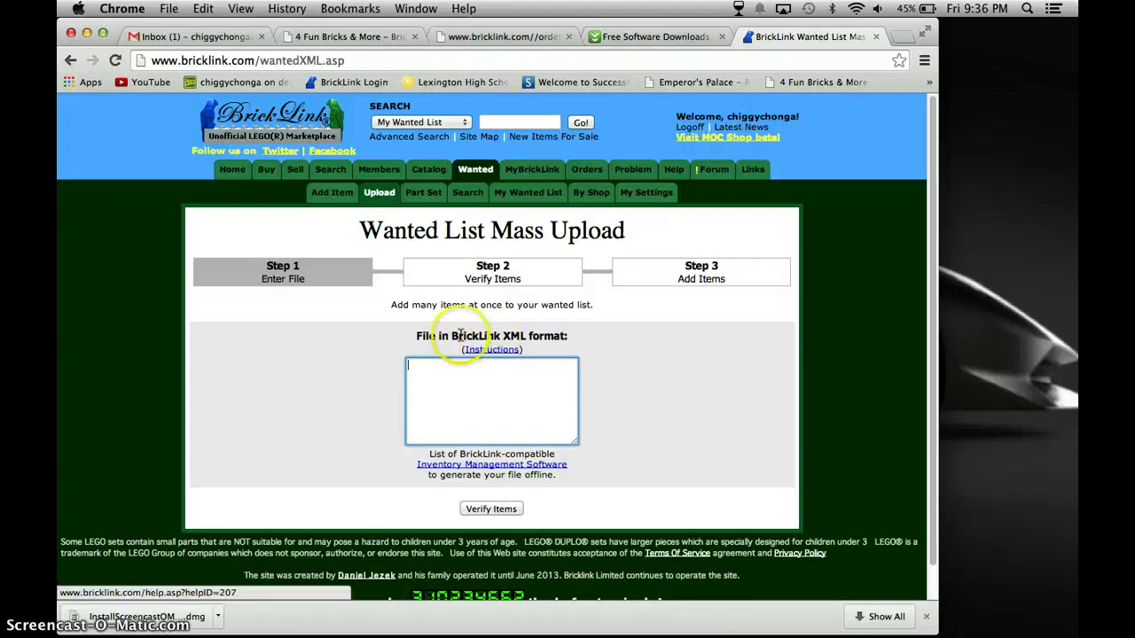
Copy the Wanted Bricks XML, paste it into BrickLink's upload box, and verify the items.
key("super+Tab")
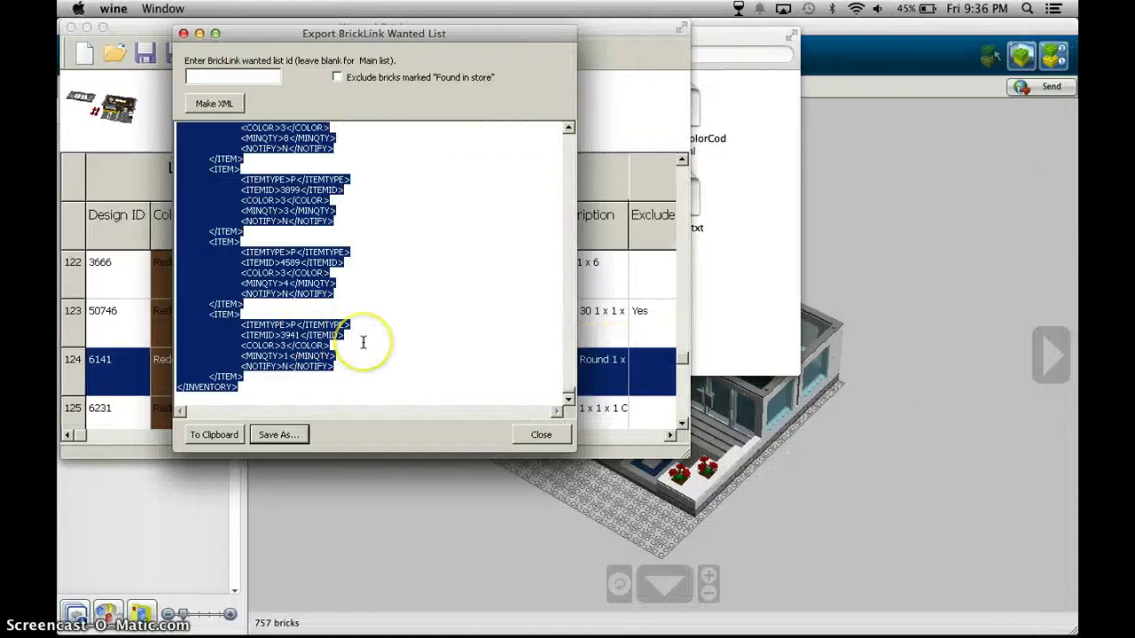
key("super+Tab")
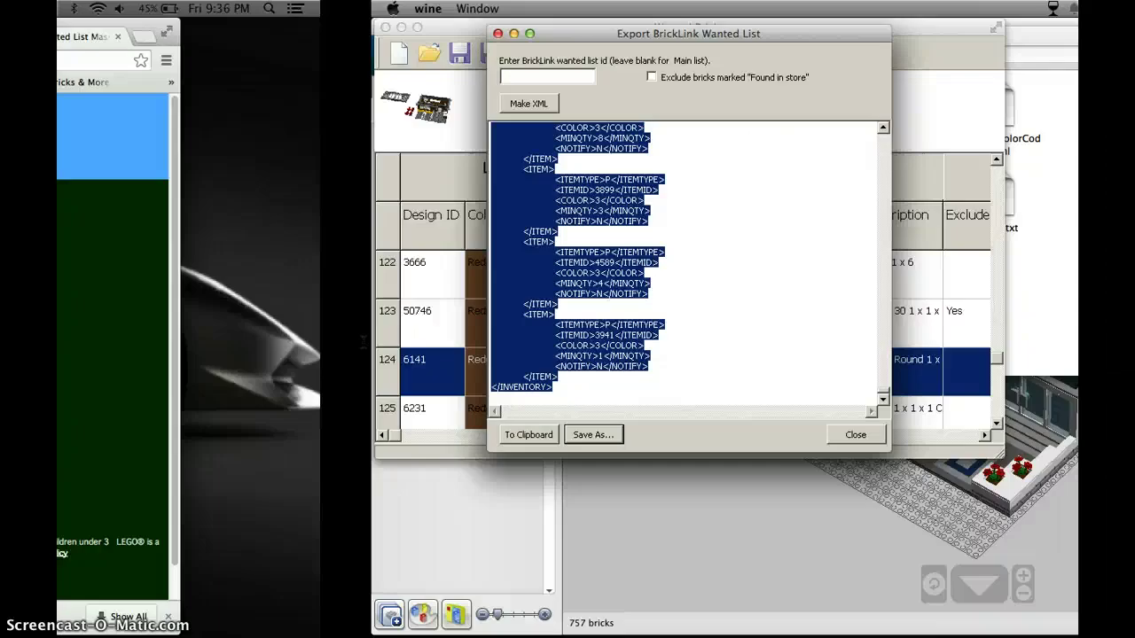
key("super+v")
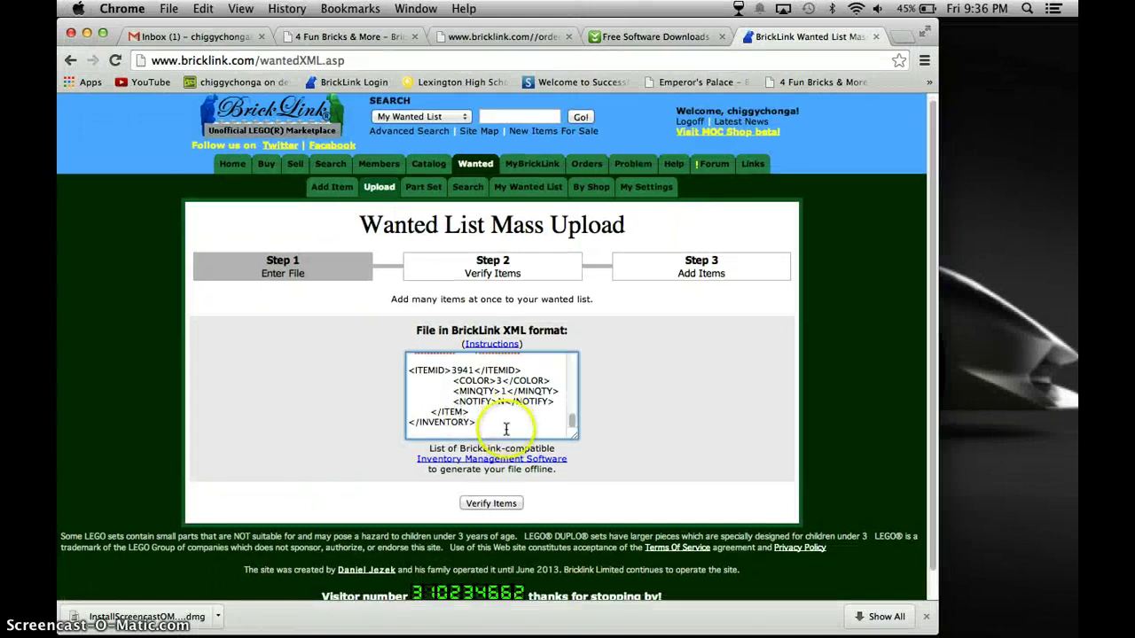
scroll(496, 407, "up", 2)
left_click(493, 508)
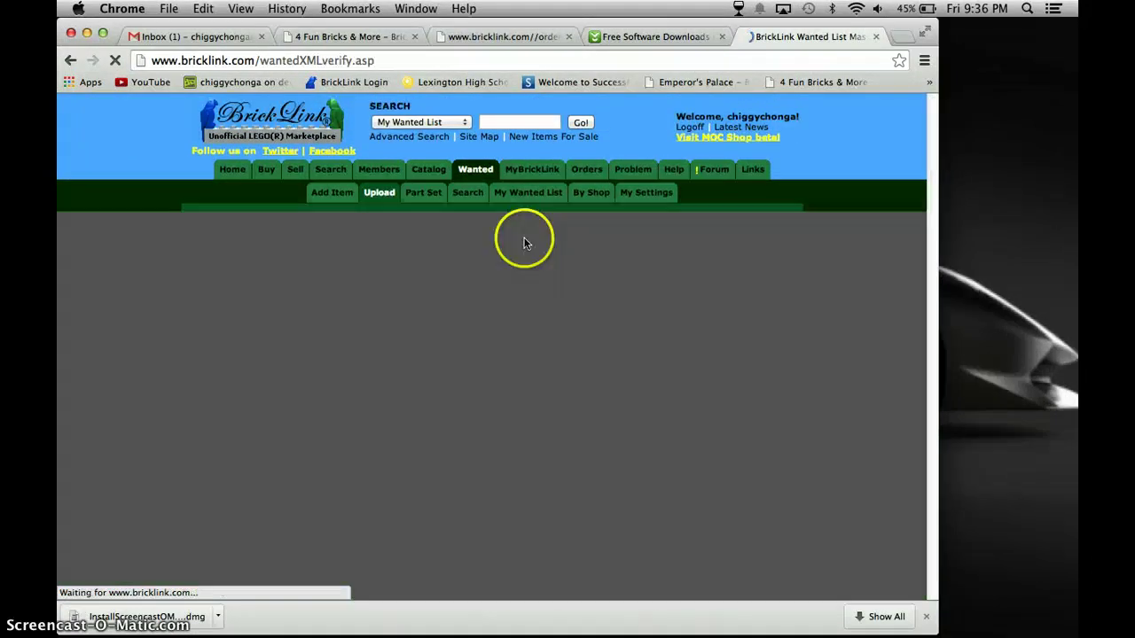
Review the 150 verified lots in the BrickLink upload list.
scroll(627, 543, "down", 15)
scroll(628, 545, "down", 3)
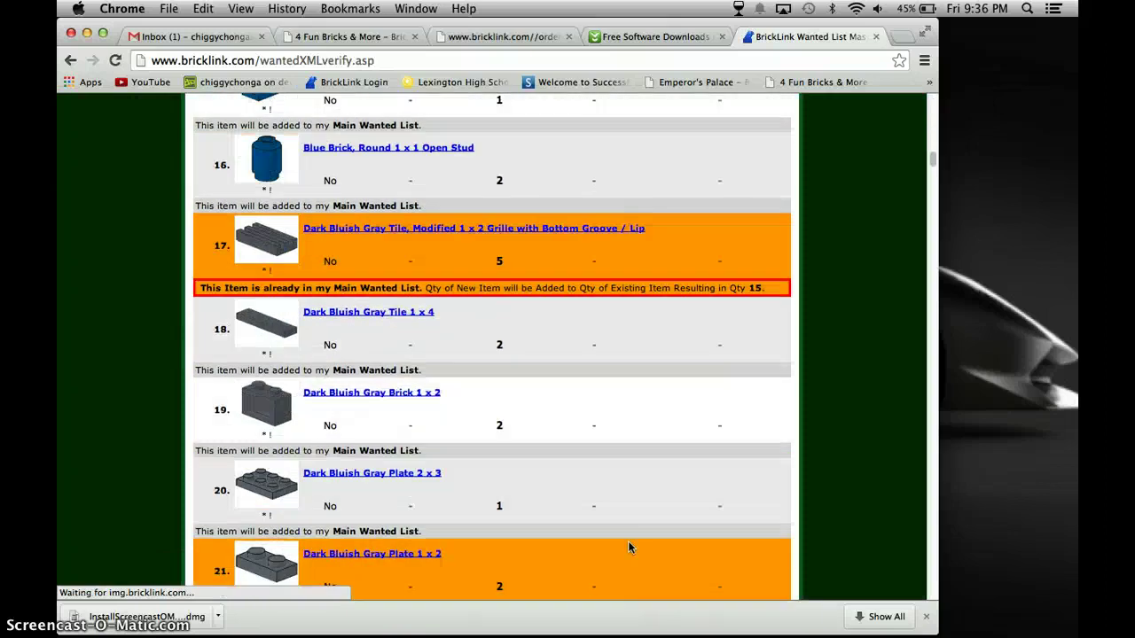
scroll(628, 544, "up", 1)
left_click(519, 347)
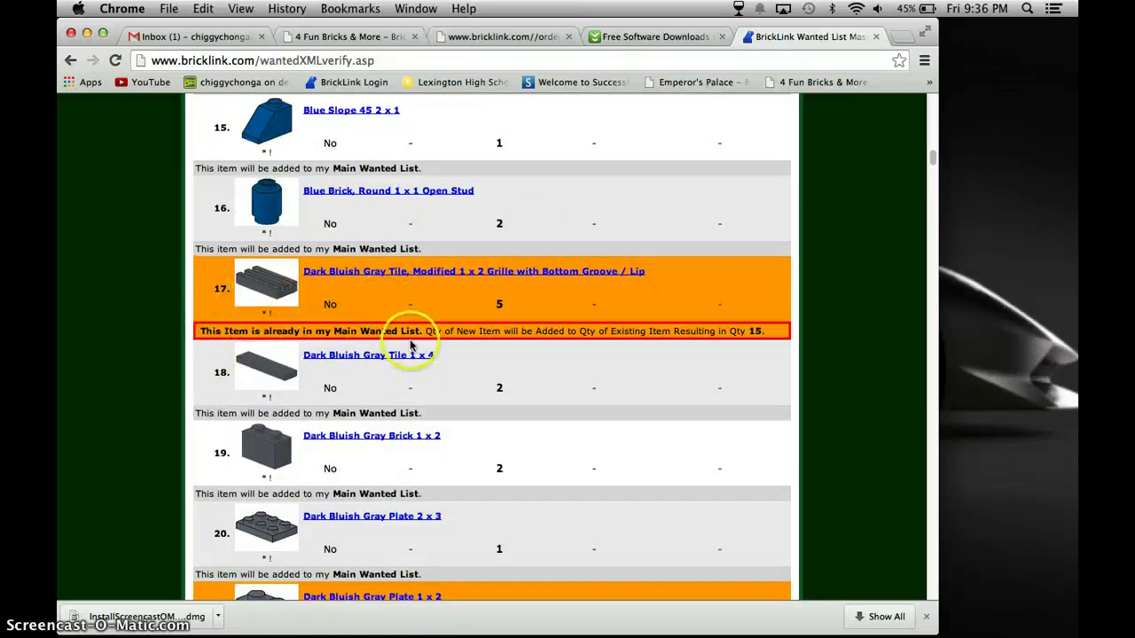
scroll(664, 452, "down", 10)
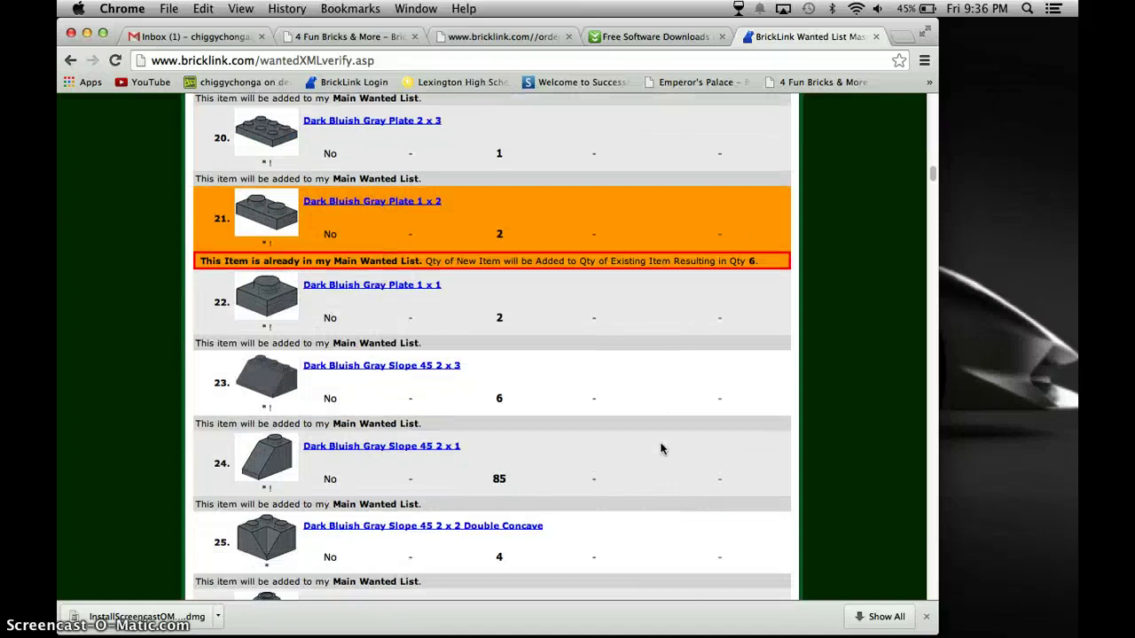
scroll(661, 448, "down", 20)
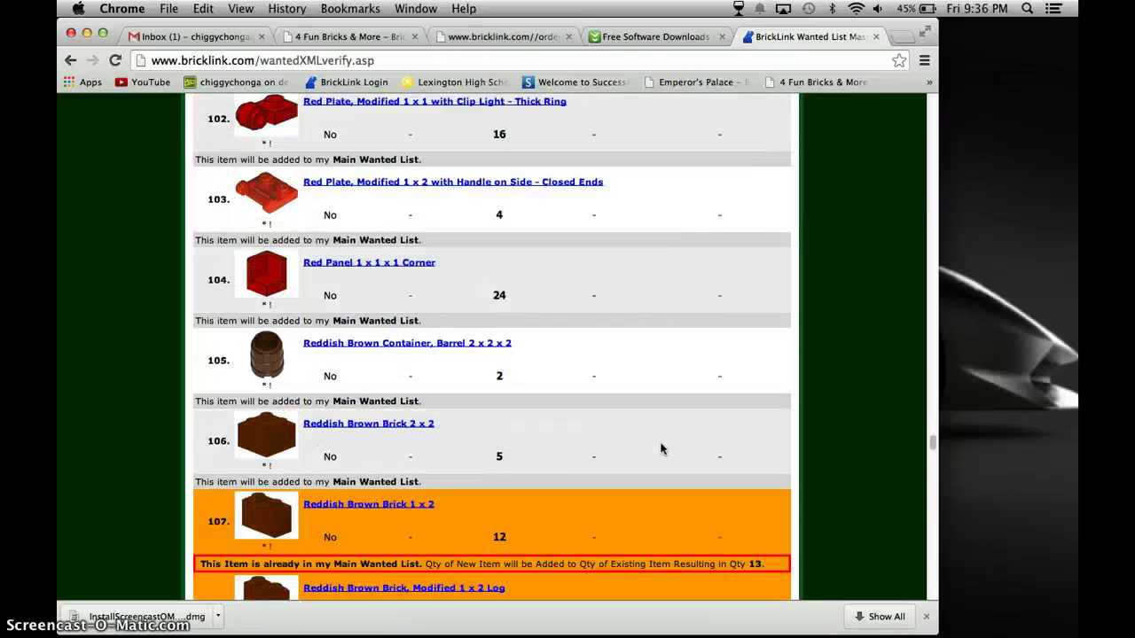
scroll(661, 449, "down", 5)
scroll(661, 449, "up", 12)
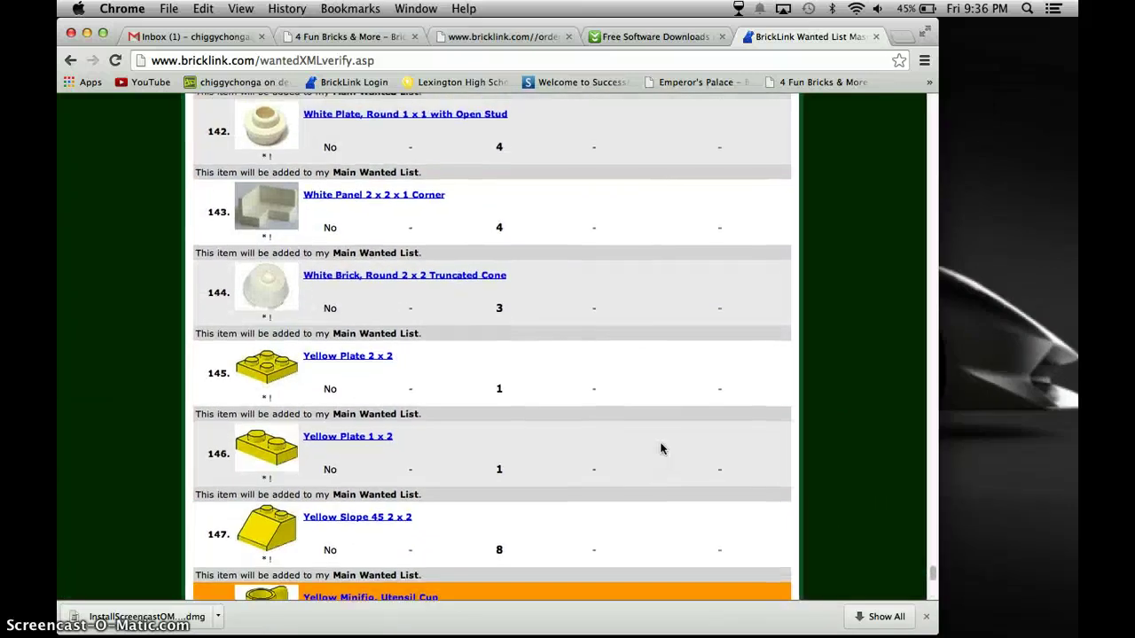
scroll(661, 449, "down", 6)
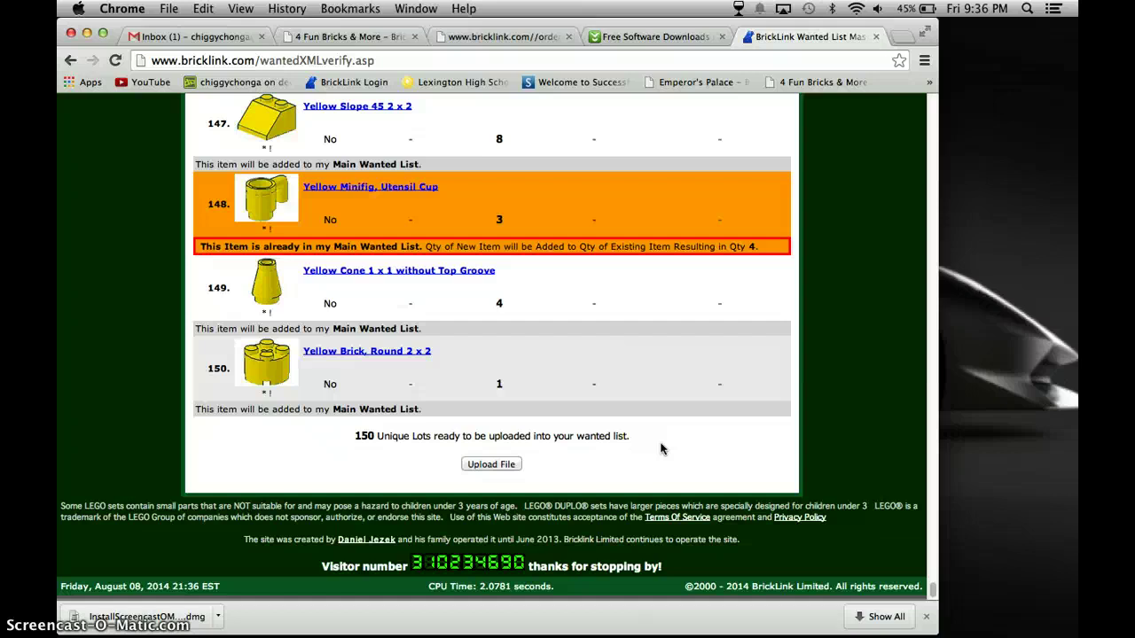
scroll(435, 310, "up", 20)
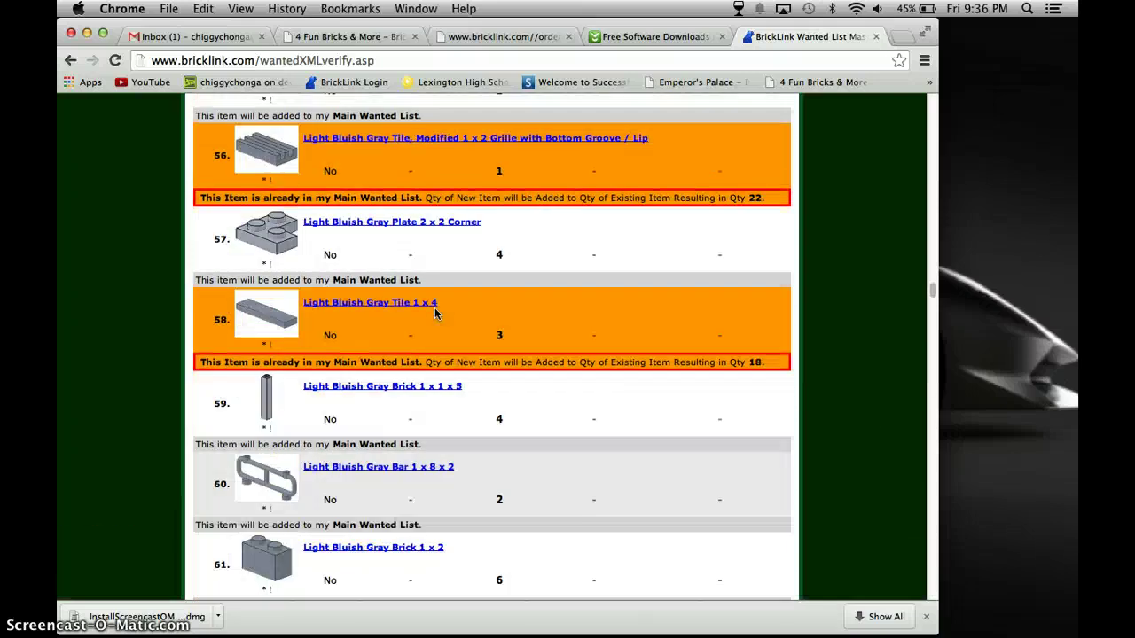
scroll(435, 312, "up", 15)
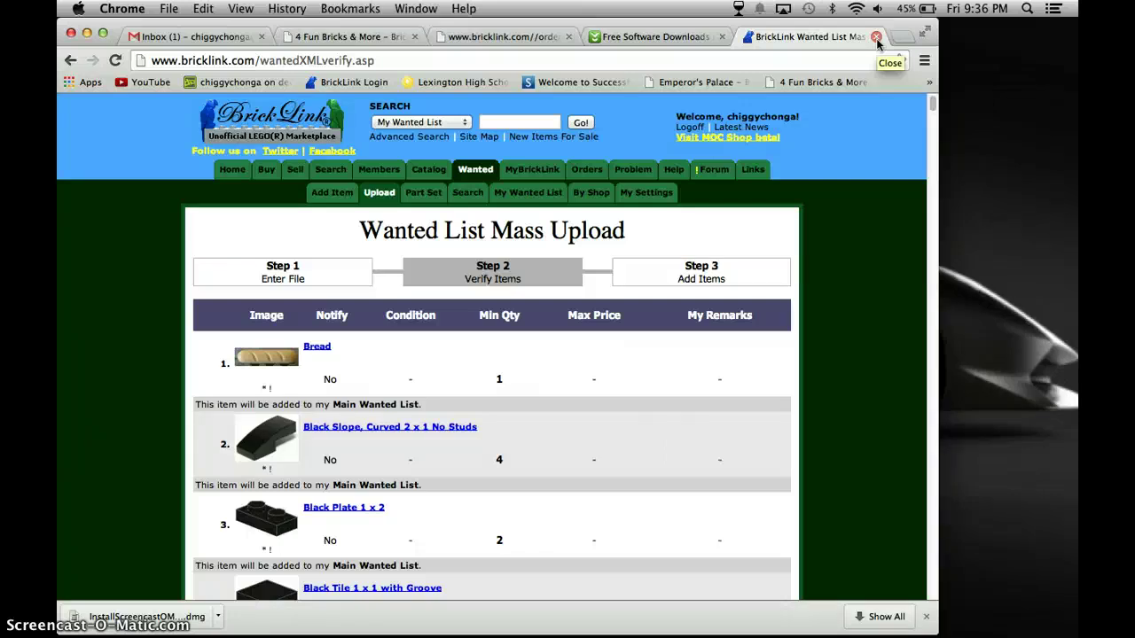
Close the BrickLink upload tab and the Wanted Bricks export dialog.
left_click(877, 36)
key("super+Tab")
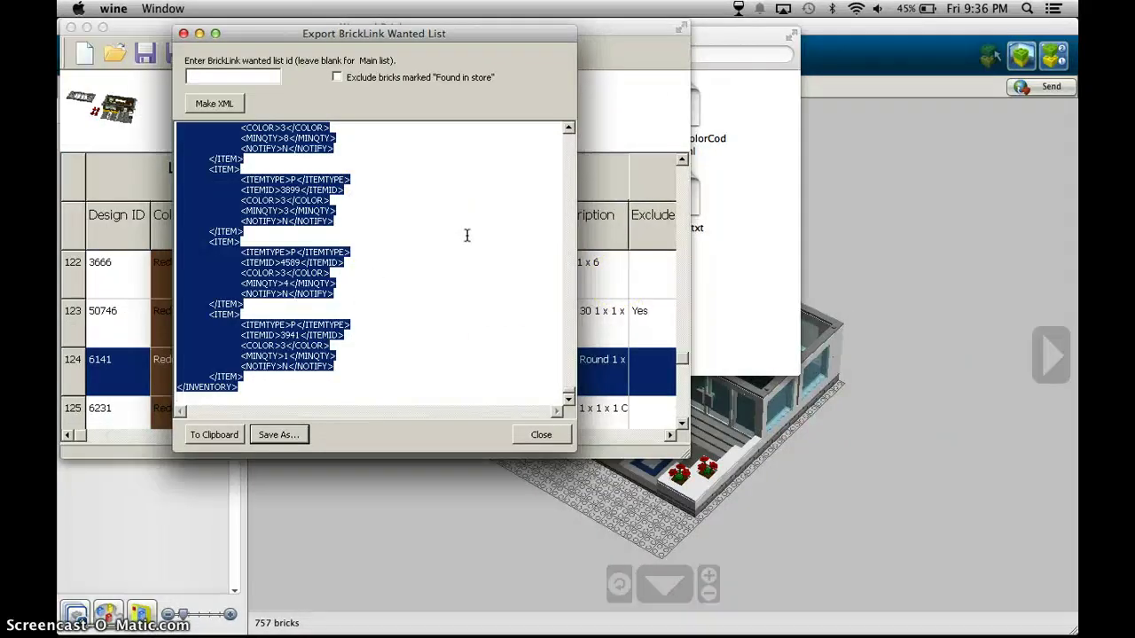
left_click(958, 278)
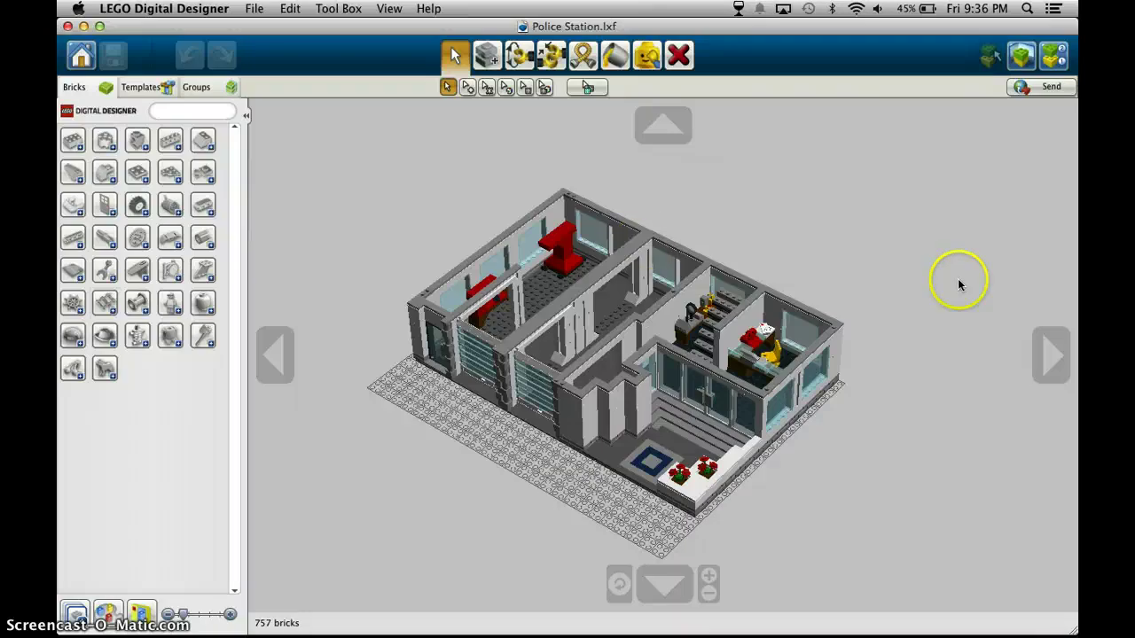
mouse_move(777, 420)
right_mouse_down()
mouse_move(773, 261)
mouse_move(374, 321)
mouse_move(458, 274)
mouse_move(633, 332)
mouse_move(631, 341)
right_mouse_up()
left_click(667, 502)
mouse_move(770, 507)
right_mouse_down()
mouse_move(585, 489)
mouse_move(517, 446)
mouse_move(565, 423)
mouse_move(790, 473)
mouse_move(902, 434)
right_mouse_up()
left_click(637, 443)
right_click_drag(636, 443, 878, 456)
left_click(580, 443)
right_click_drag(580, 443, 692, 369)
mouse_move(615, 457)
right_mouse_down()
mouse_move(552, 474)
mouse_move(534, 456)
mouse_move(532, 423)
mouse_move(426, 398)
mouse_move(451, 375)
mouse_move(562, 410)
mouse_move(608, 455)
mouse_move(454, 390)
mouse_move(529, 332)
mouse_move(539, 390)
mouse_move(627, 465)
mouse_move(568, 504)
right_mouse_up()
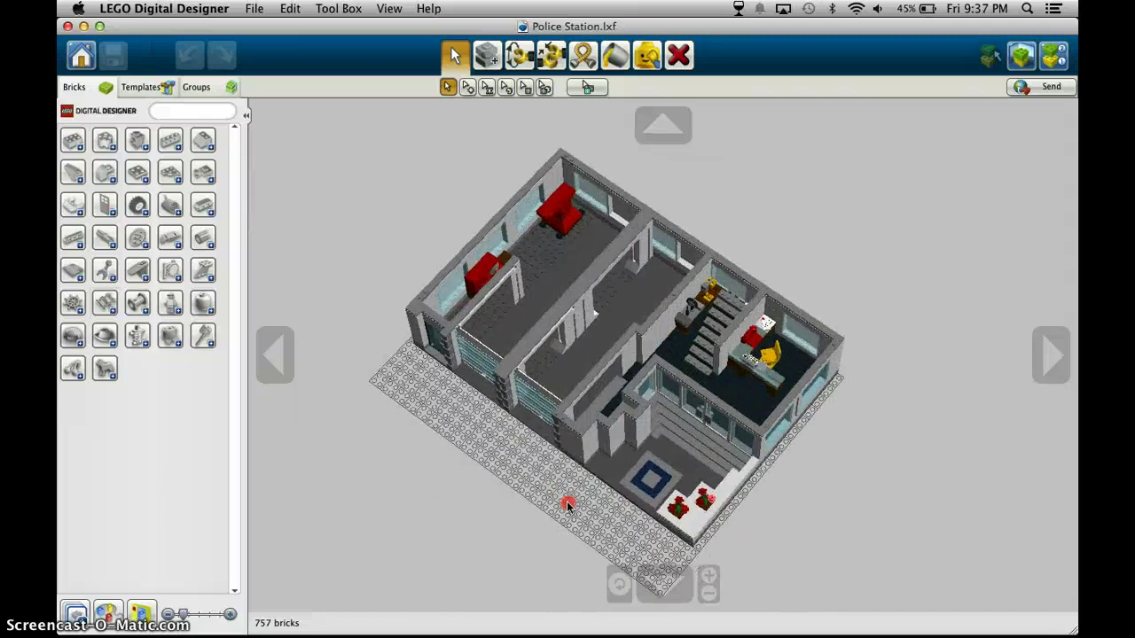
mouse_move(679, 443)
right_mouse_down()
mouse_move(643, 465)
mouse_move(617, 448)
mouse_move(602, 458)
mouse_move(735, 401)
right_mouse_up()
right_click_drag(581, 409, 610, 436)
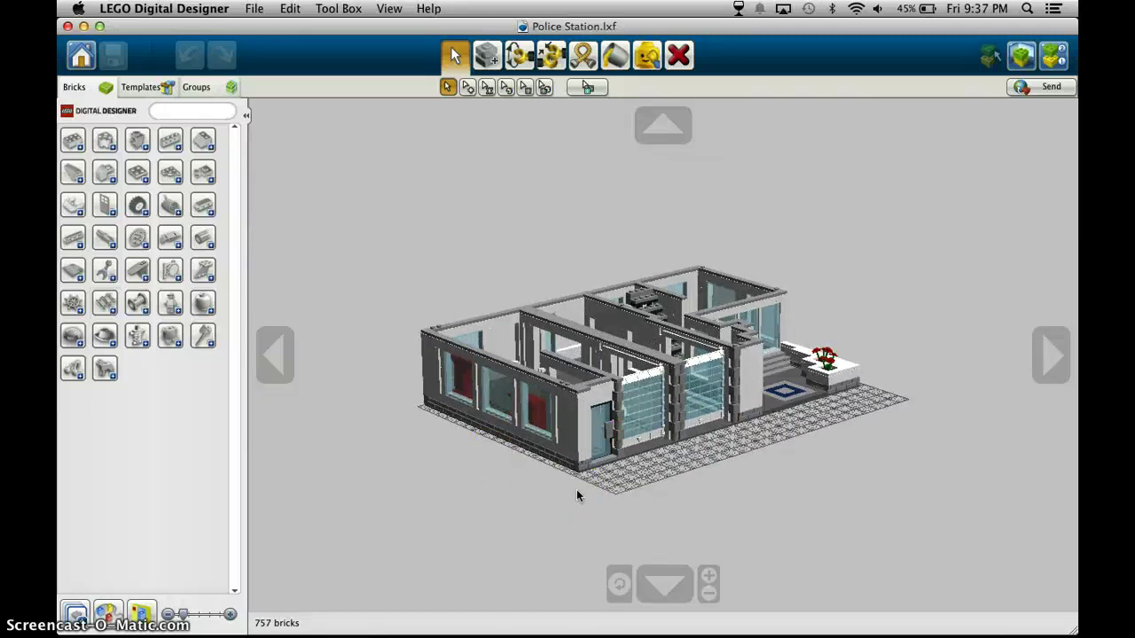
left_click(654, 520)
mouse_move(653, 519)
right_mouse_down()
mouse_move(621, 506)
mouse_move(549, 514)
right_mouse_up()
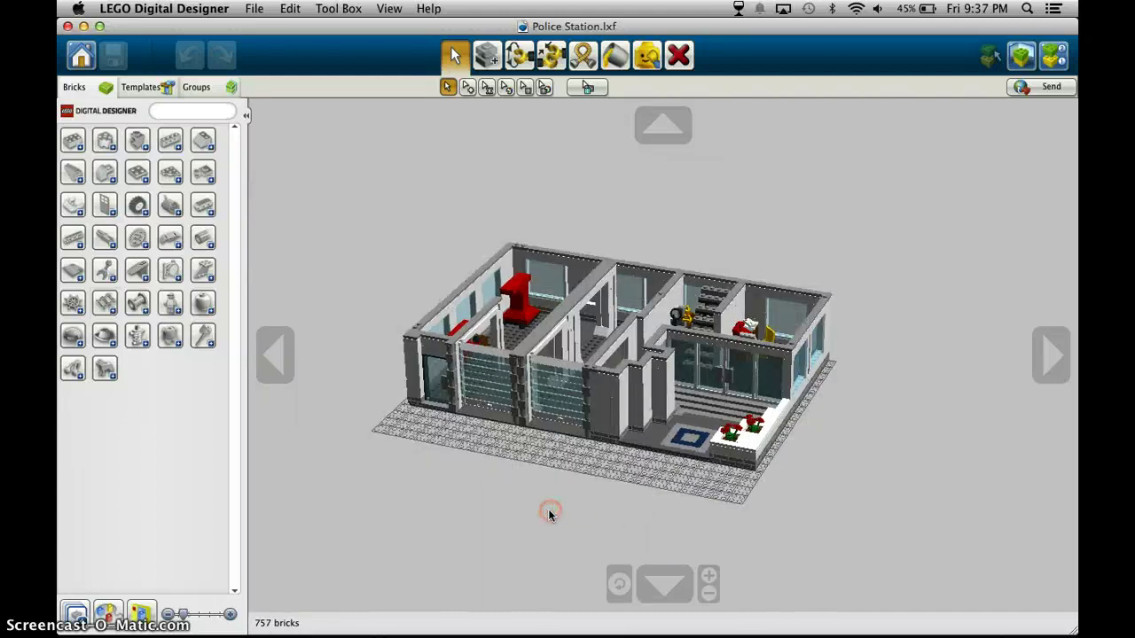
left_click(77, 8)
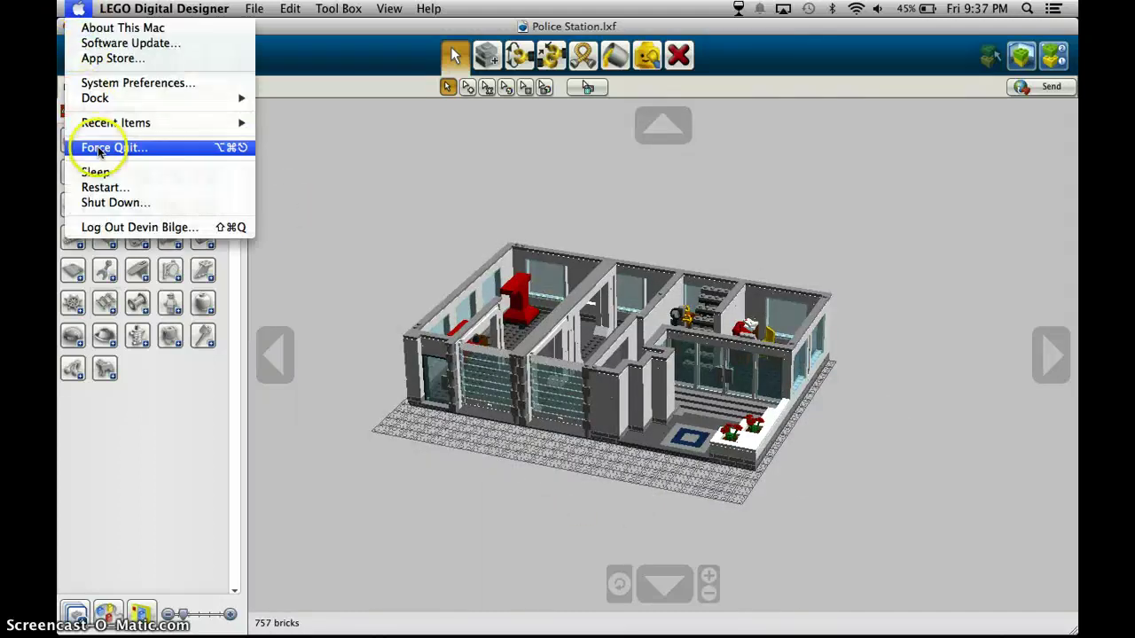
left_click(323, 264)
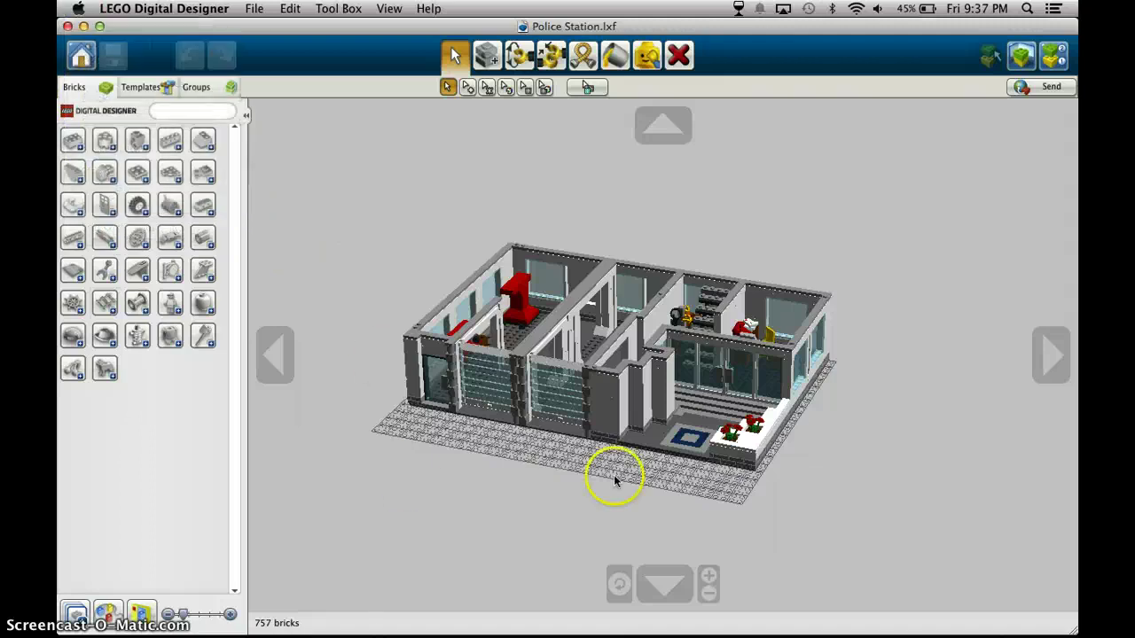
mouse_move(613, 471)
right_mouse_down()
mouse_move(524, 484)
mouse_move(515, 512)
mouse_move(524, 486)
right_mouse_up()
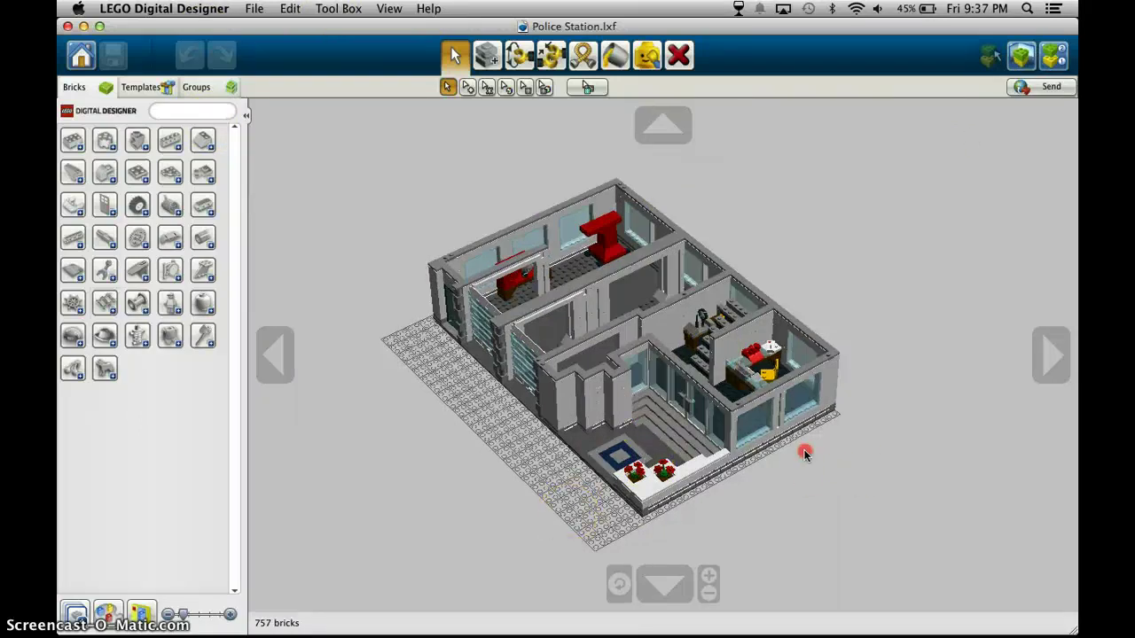
right_click_drag(805, 454, 761, 477)
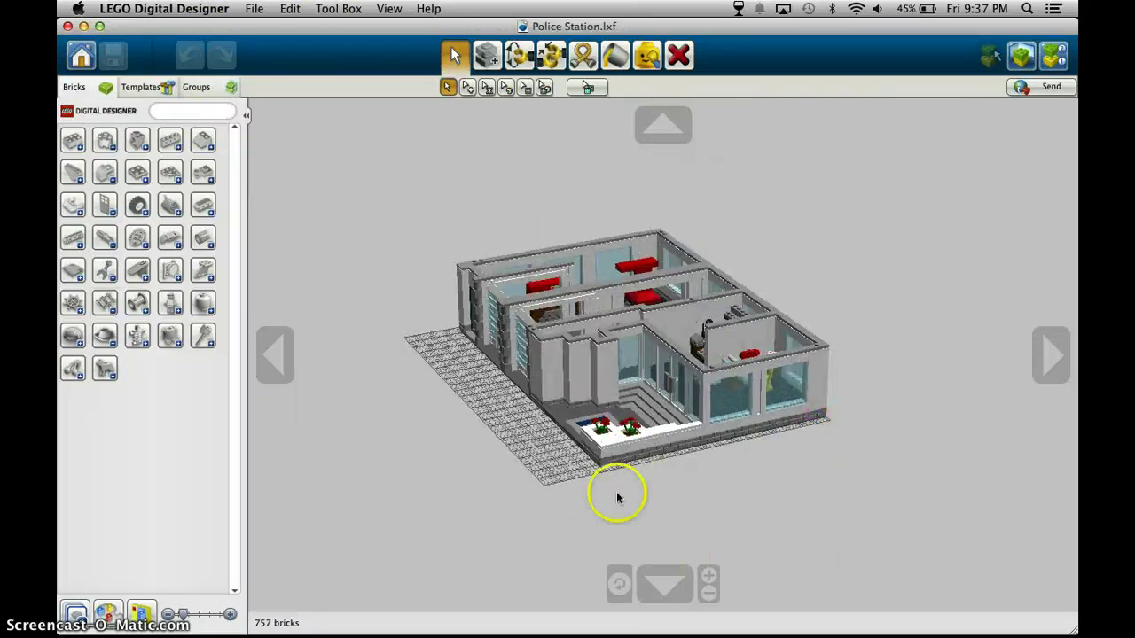